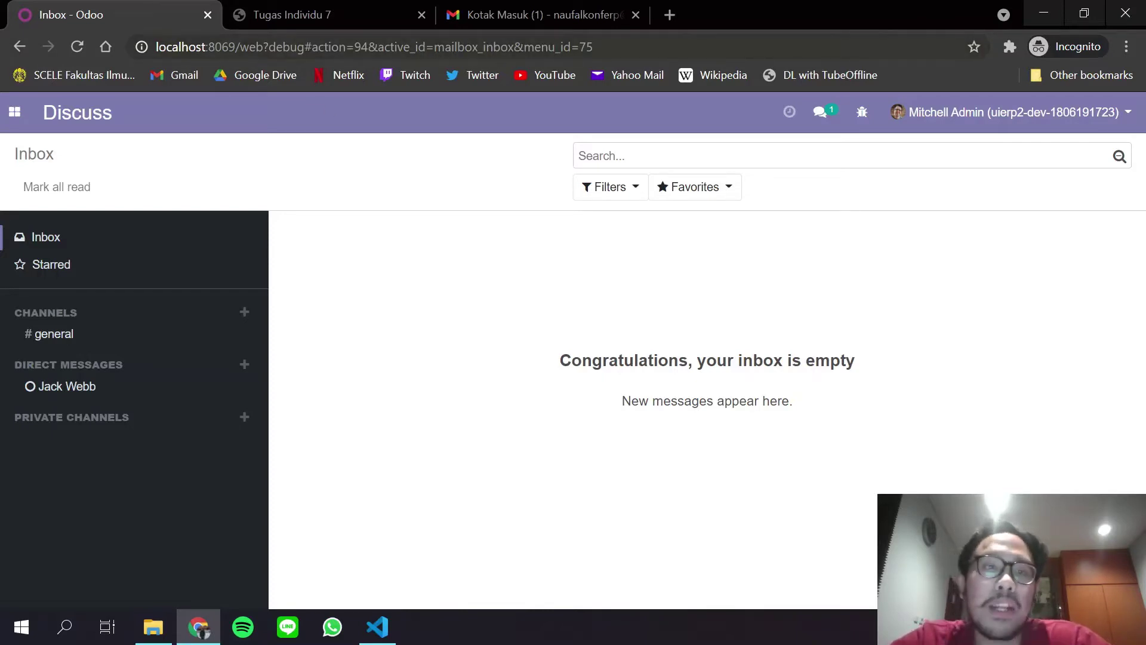
Highlight the ?debug and /web parts of the Odoo page address.
{"action": "left_click_drag", "start_coordinate": [268, 47], "coordinate": [298, 4]}
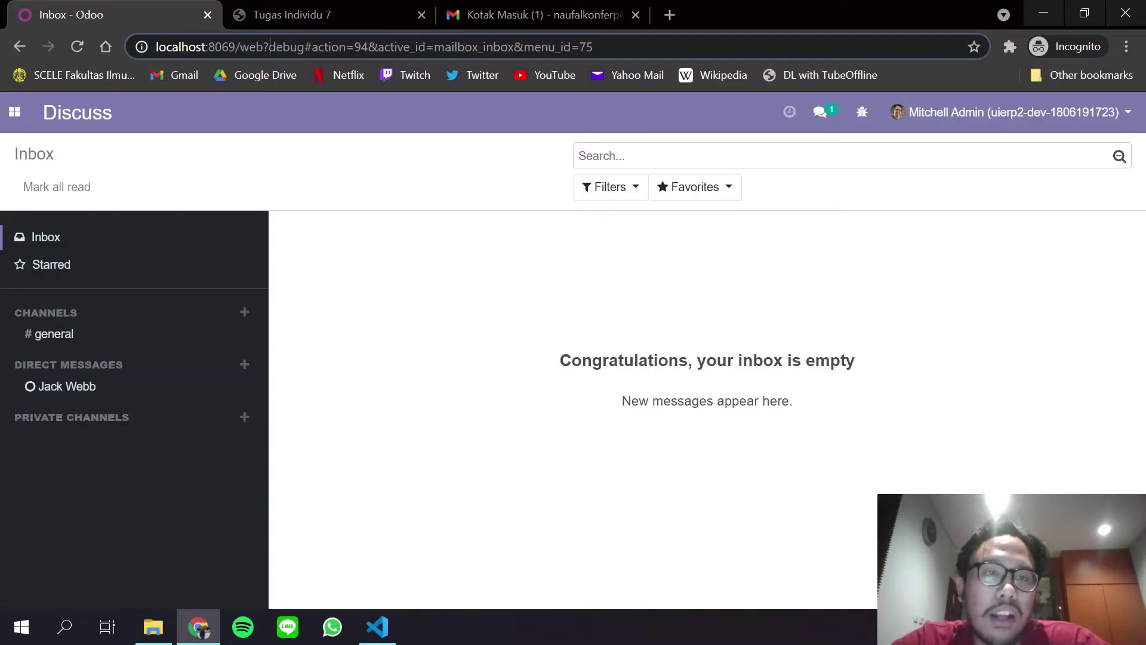
{"action": "left_click_drag", "start_coordinate": [264, 46], "coordinate": [311, 47]}
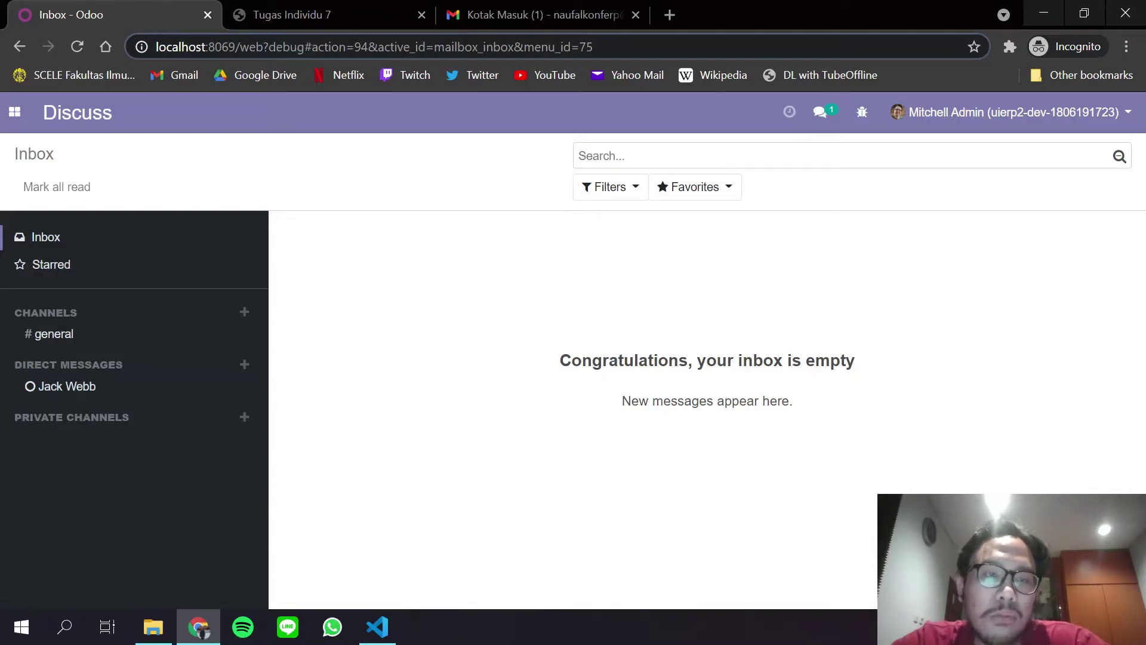
{"action": "left_click_drag", "start_coordinate": [264, 47], "coordinate": [236, 47]}
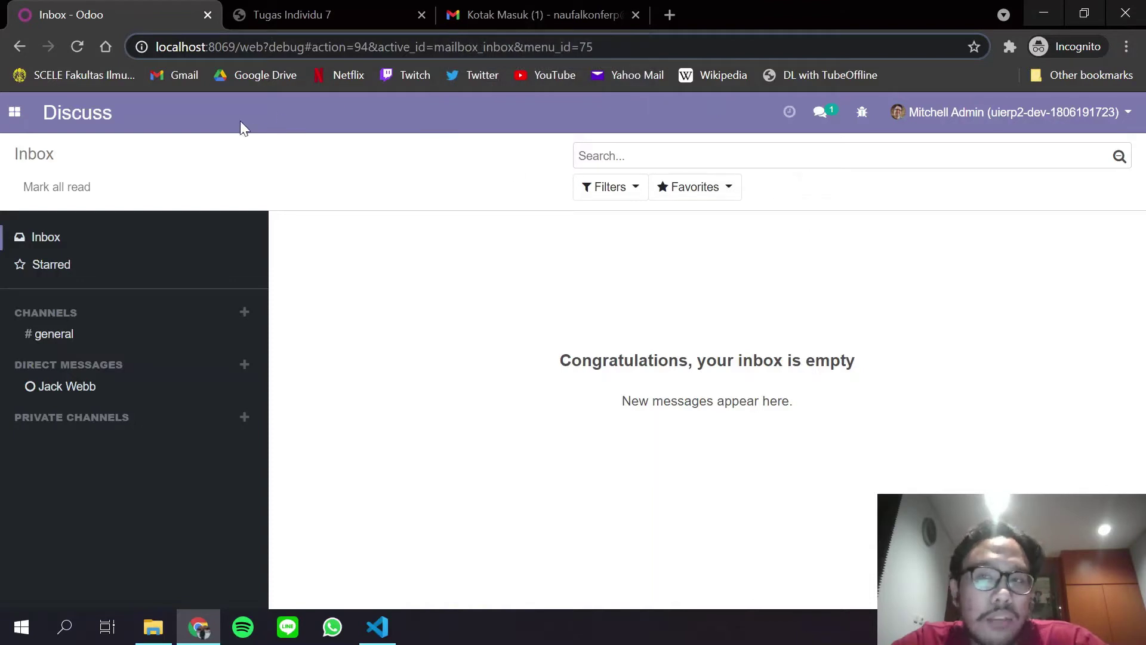
Go to Settings > Technical > Email > Outgoing Mail Servers.
{"action": "left_click", "coordinate": [15, 114]}
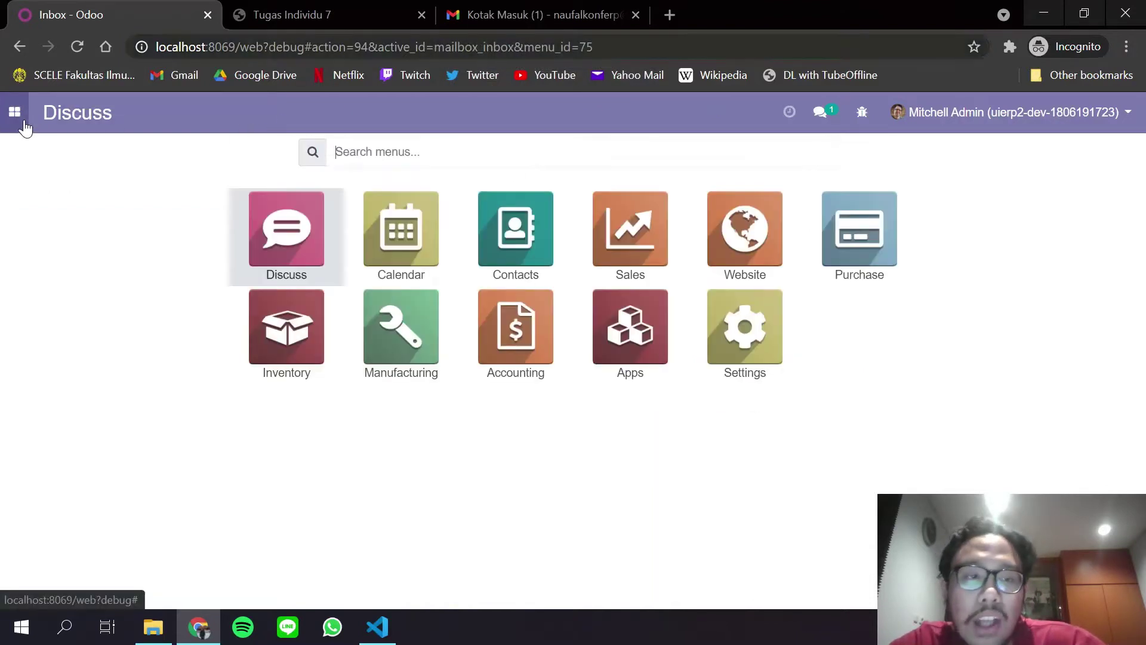
{"action": "left_click", "coordinate": [774, 340]}
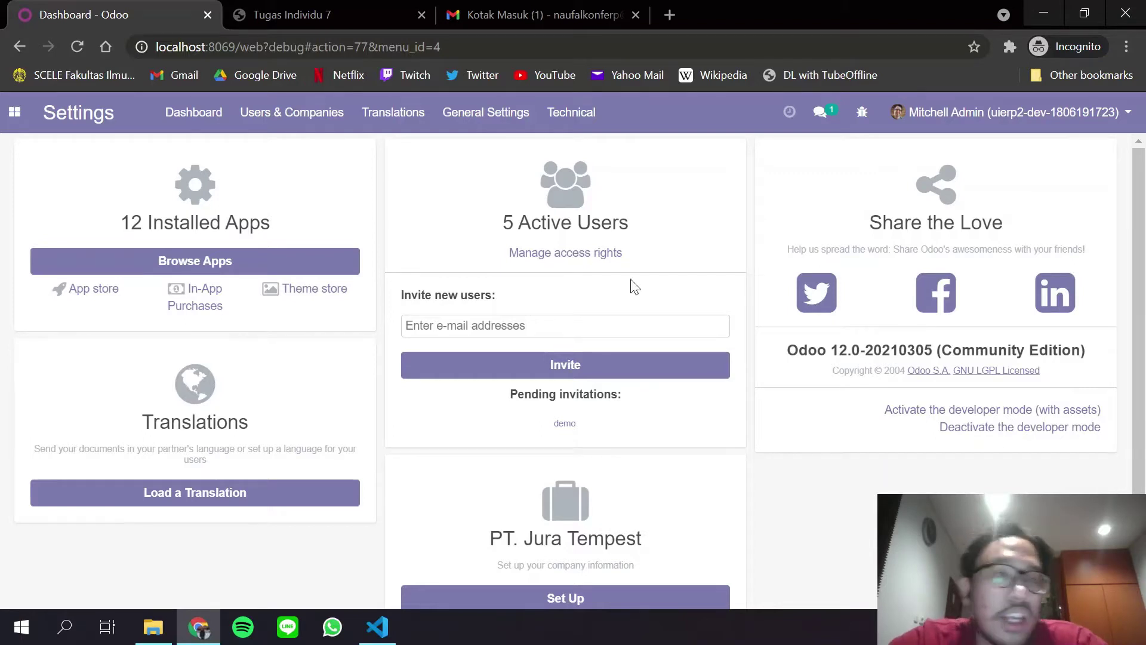
{"action": "left_click", "coordinate": [580, 117]}
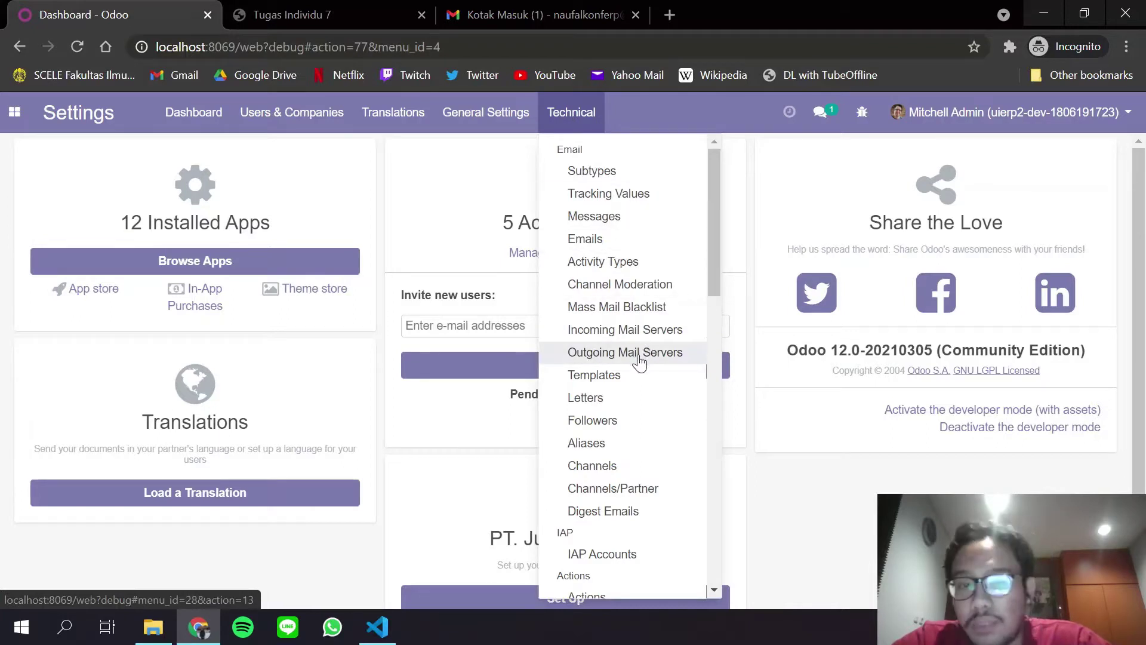
{"action": "left_click", "coordinate": [638, 357]}
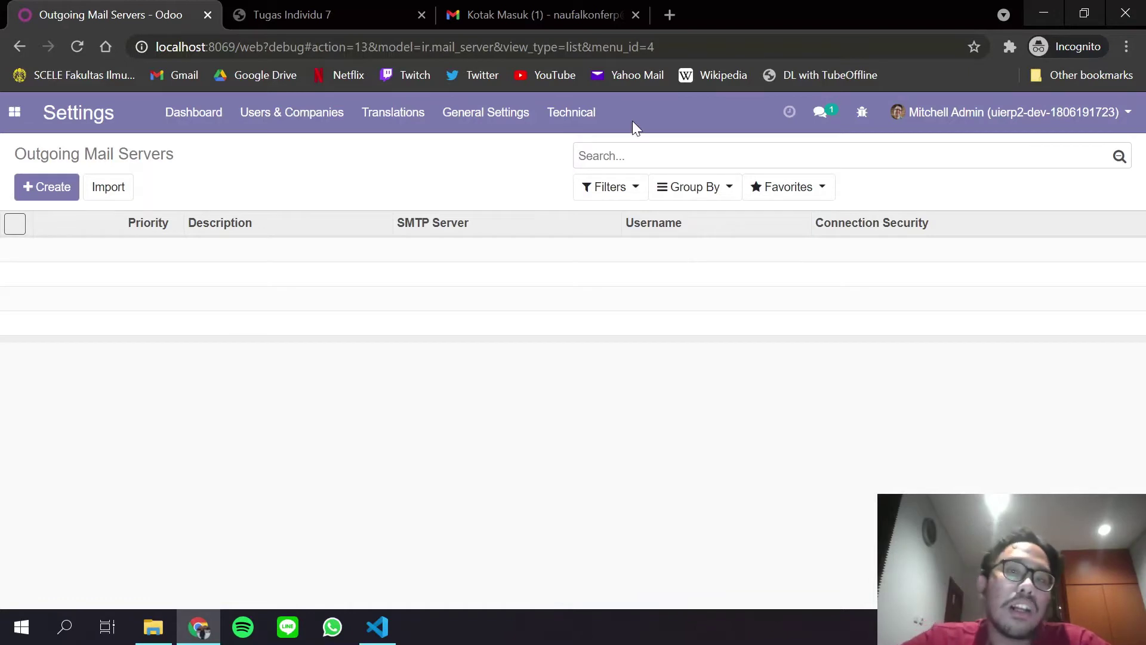
Check which Google account is signed in to Gmail, then return to the servers list.
{"action": "left_click", "coordinate": [508, 7]}
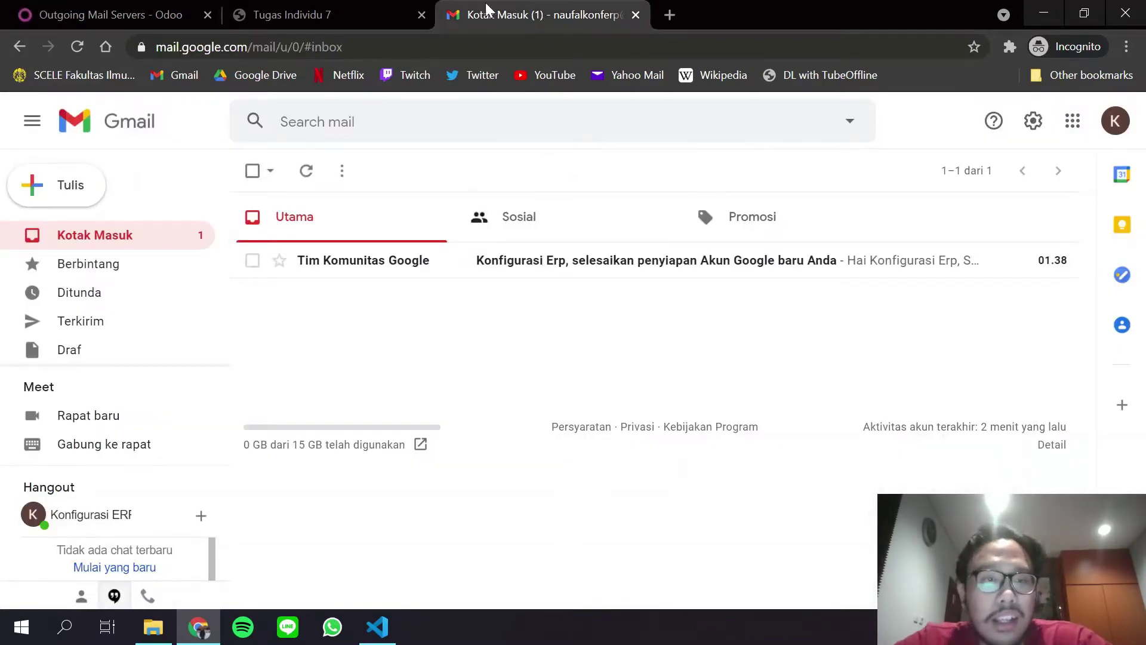
{"action": "left_click", "coordinate": [1115, 121]}
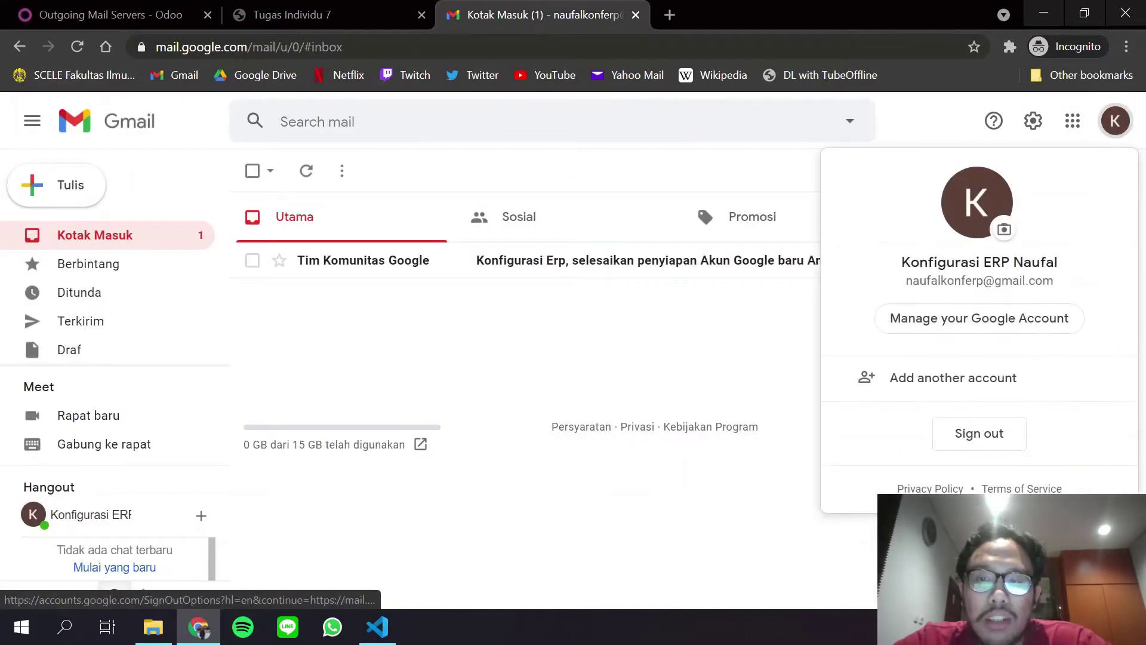
{"action": "left_click", "coordinate": [673, 372]}
{"action": "left_click", "coordinate": [90, 11]}
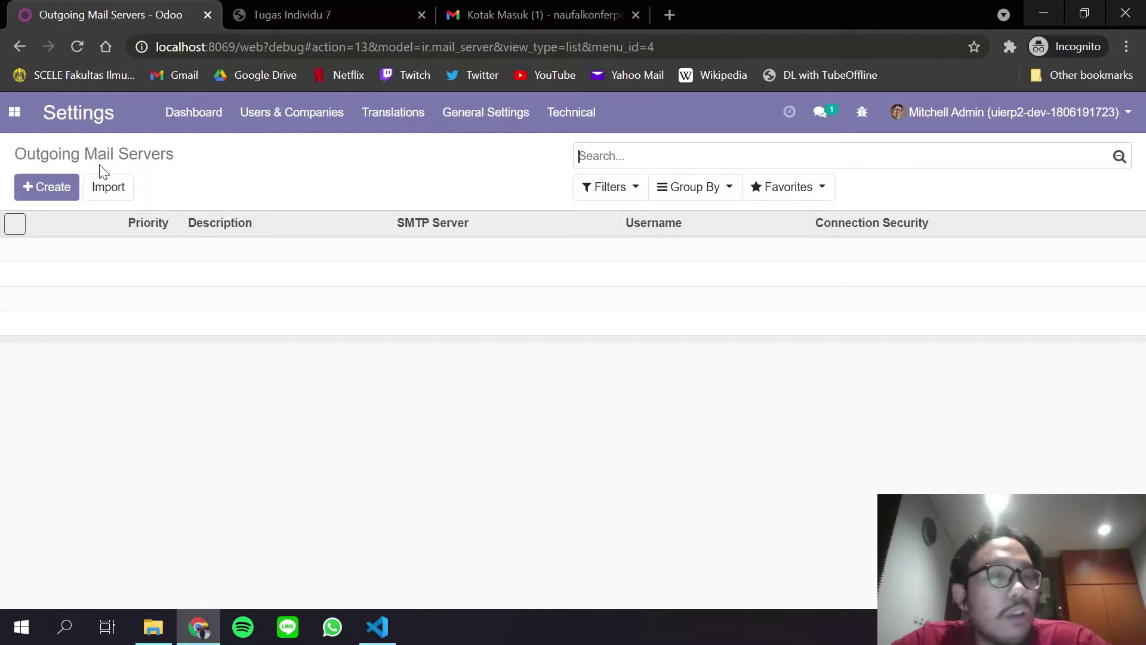
Create a new outgoing mail server and enter a description naming the mail account owner.
{"action": "left_click", "coordinate": [71, 187]}
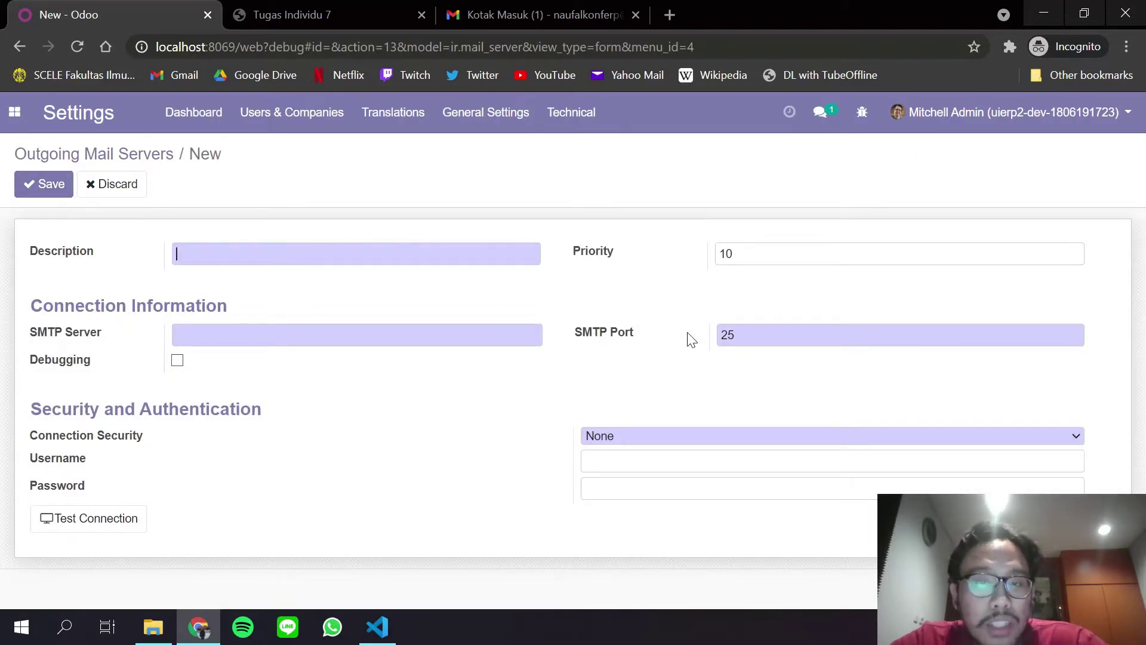
{"action": "key", "text": "Down"}
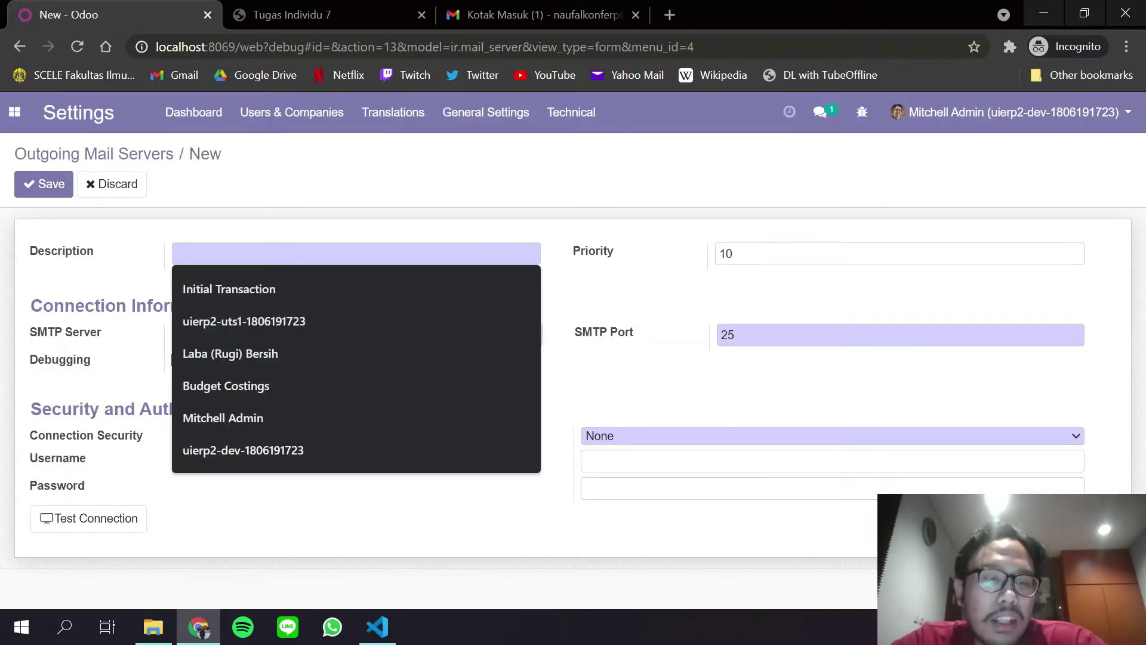
{"action": "type", "text": "Email Naufal"}
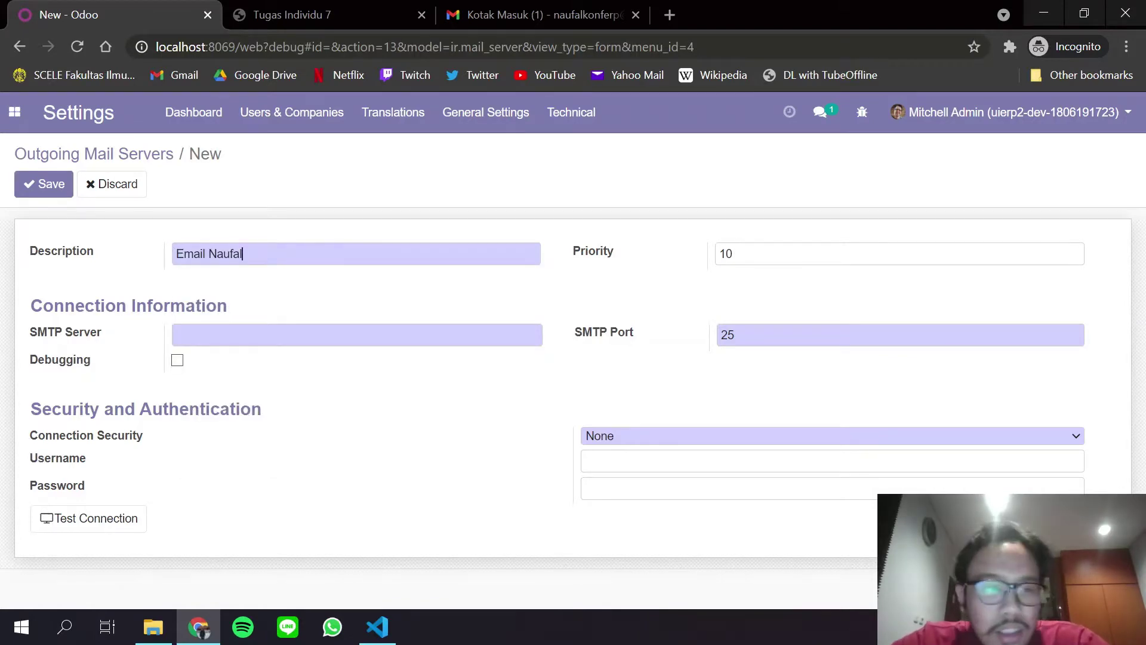
{"action": "left_click", "coordinate": [287, 14]}
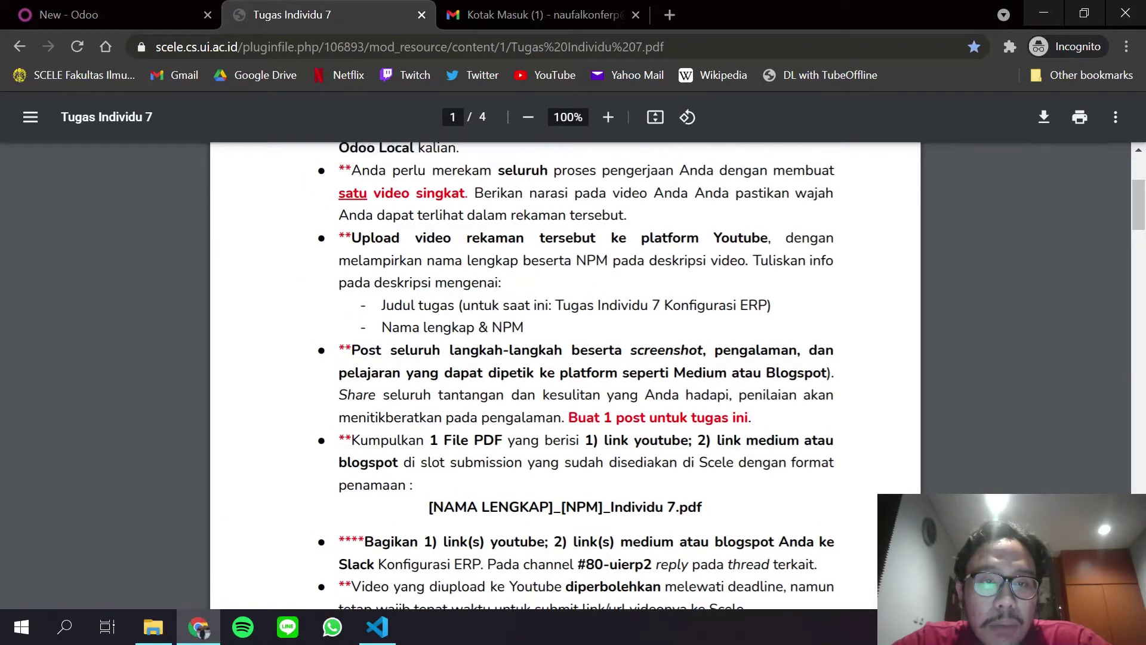
{"action": "scroll", "coordinate": [567, 376], "scroll_direction": "down", "scroll_amount": 15}
{"action": "scroll", "coordinate": [567, 376], "scroll_direction": "up", "scroll_amount": 5}
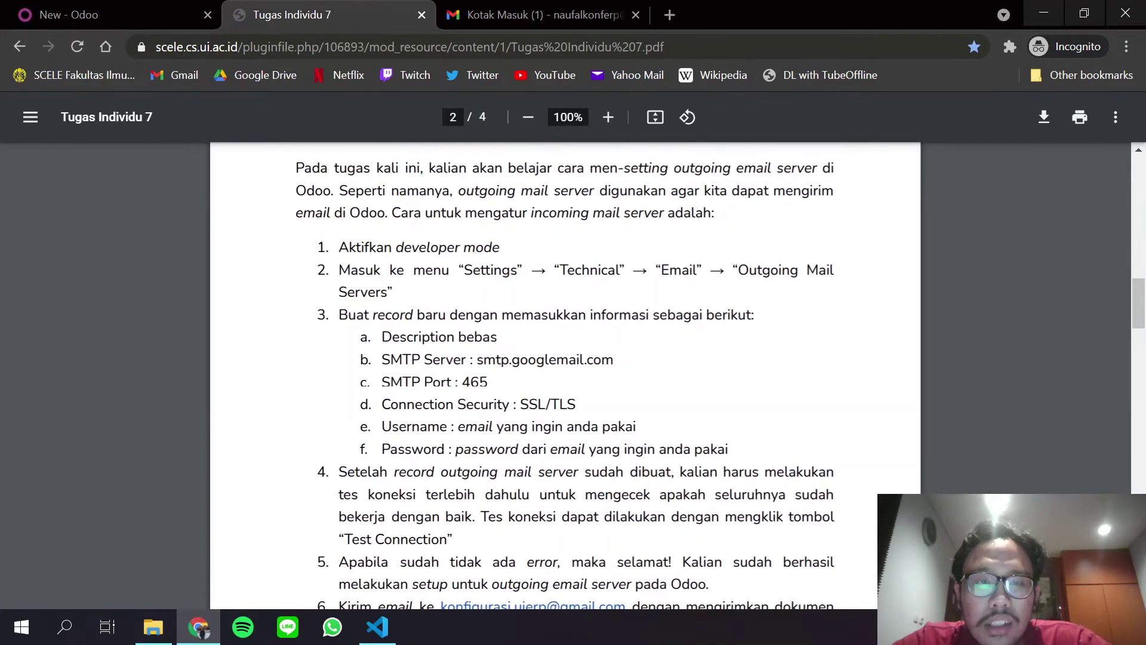
{"action": "left_click", "coordinate": [111, 12]}
{"action": "left_click", "coordinate": [285, 9]}
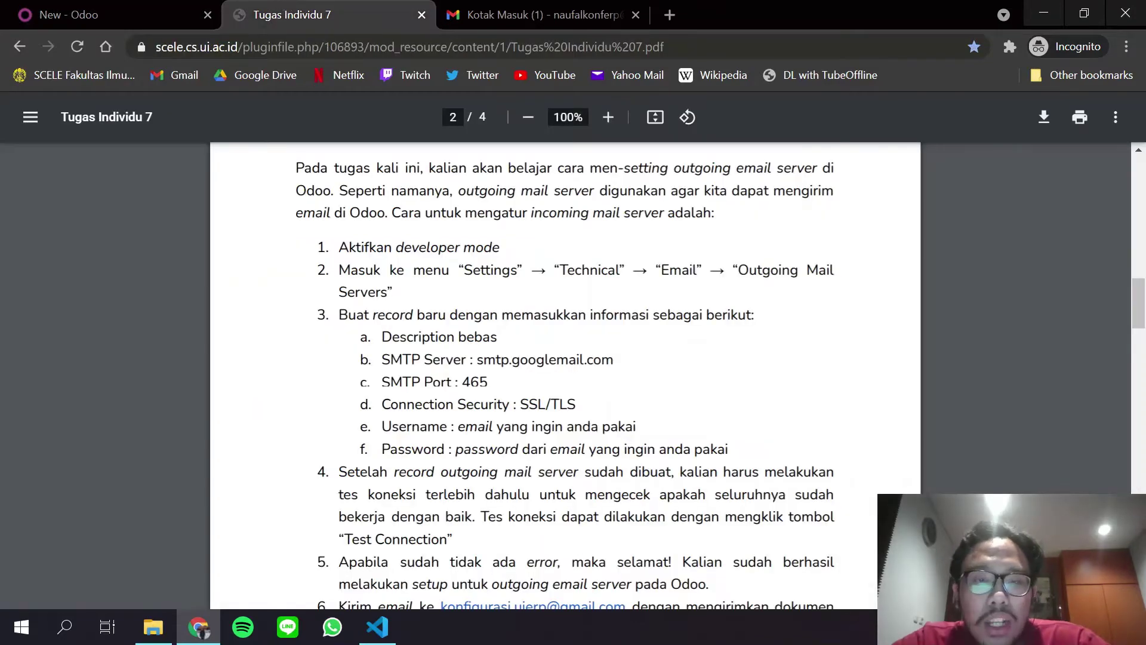
{"action": "left_click", "coordinate": [74, 7]}
Set the SMTP server to smtp.googlemail.com and the SMTP port to 465.
{"action": "left_click", "coordinate": [280, 12]}
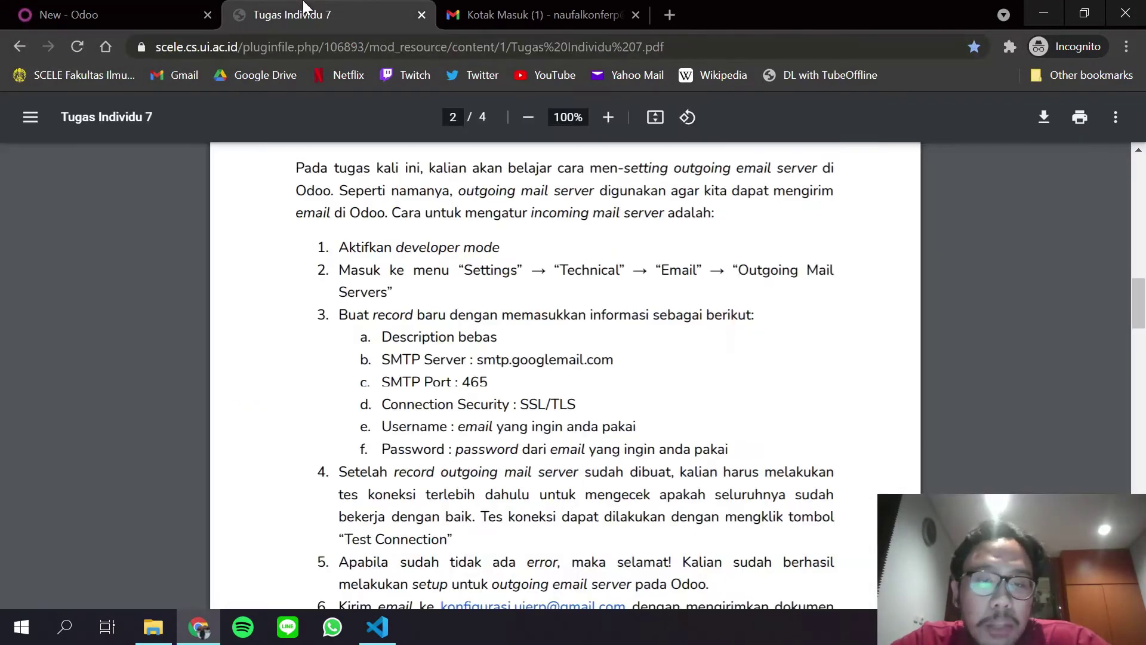
{"action": "left_click", "coordinate": [131, 8]}
{"action": "type", "text": "s"}
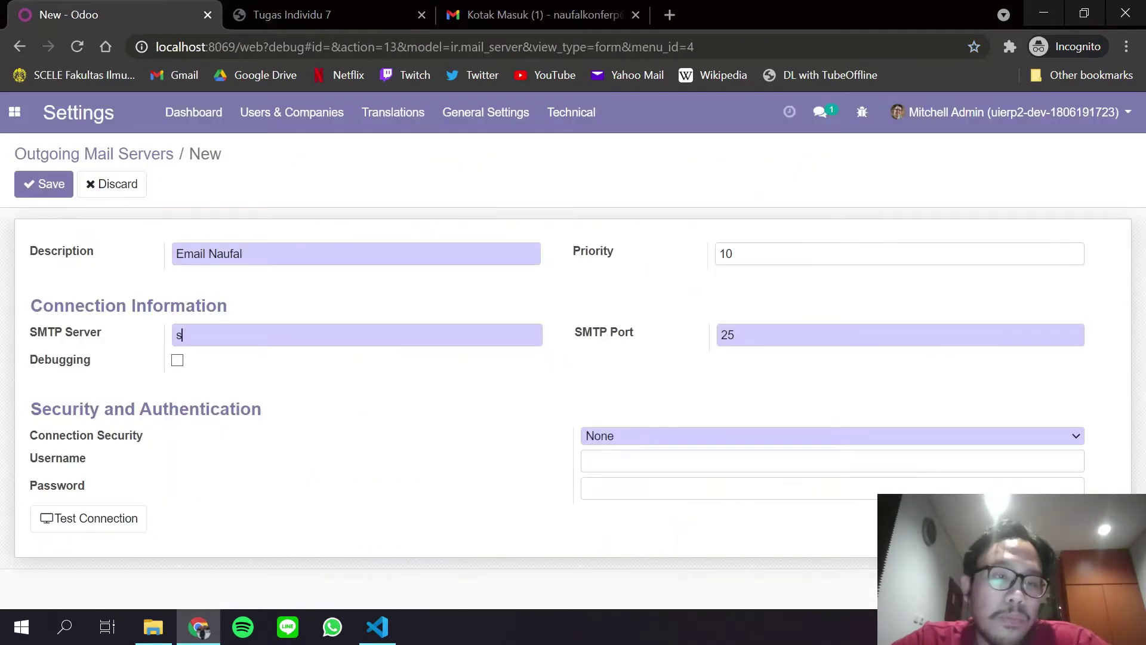
{"action": "type", "text": "mtp.googlema"}
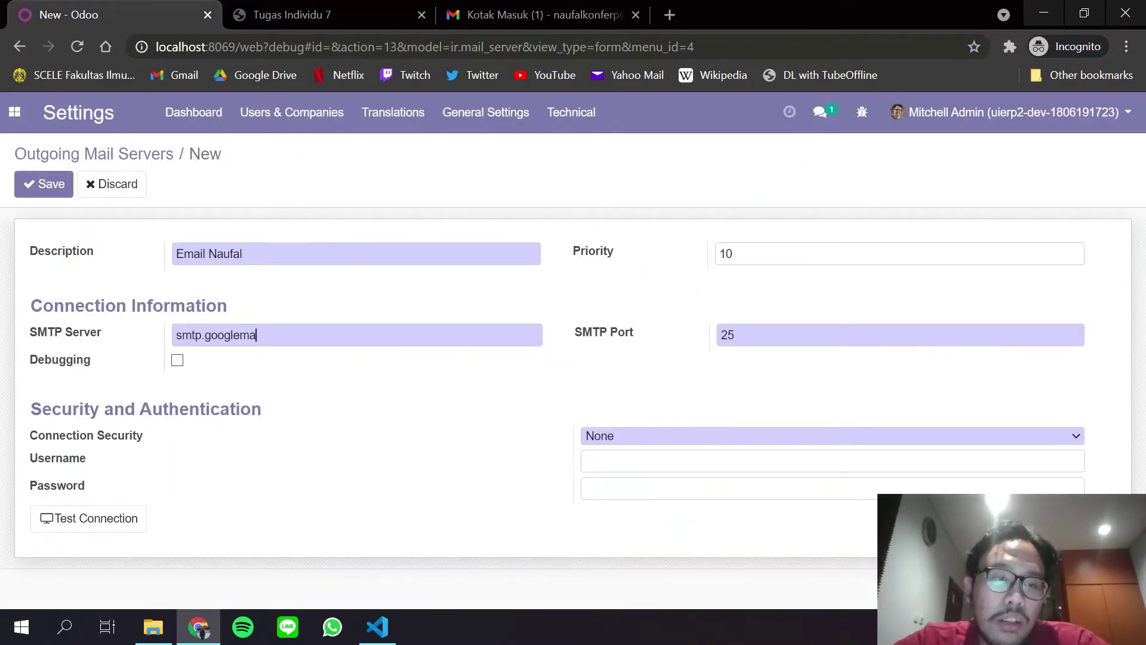
{"action": "type", "text": "il.com"}
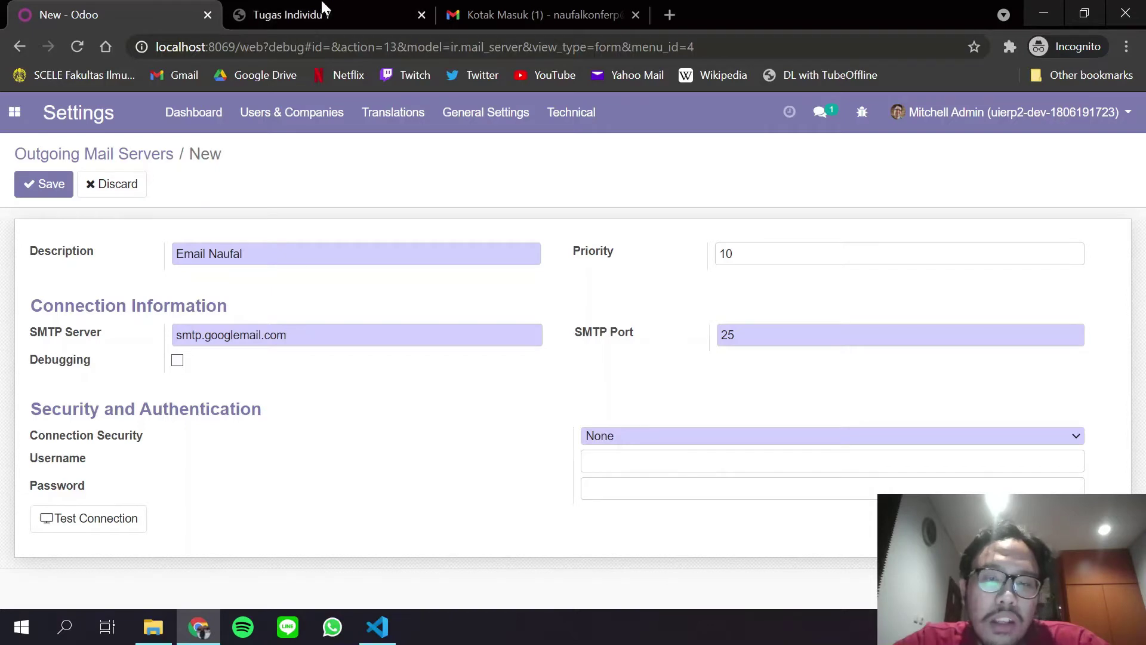
{"action": "left_click", "coordinate": [344, 8]}
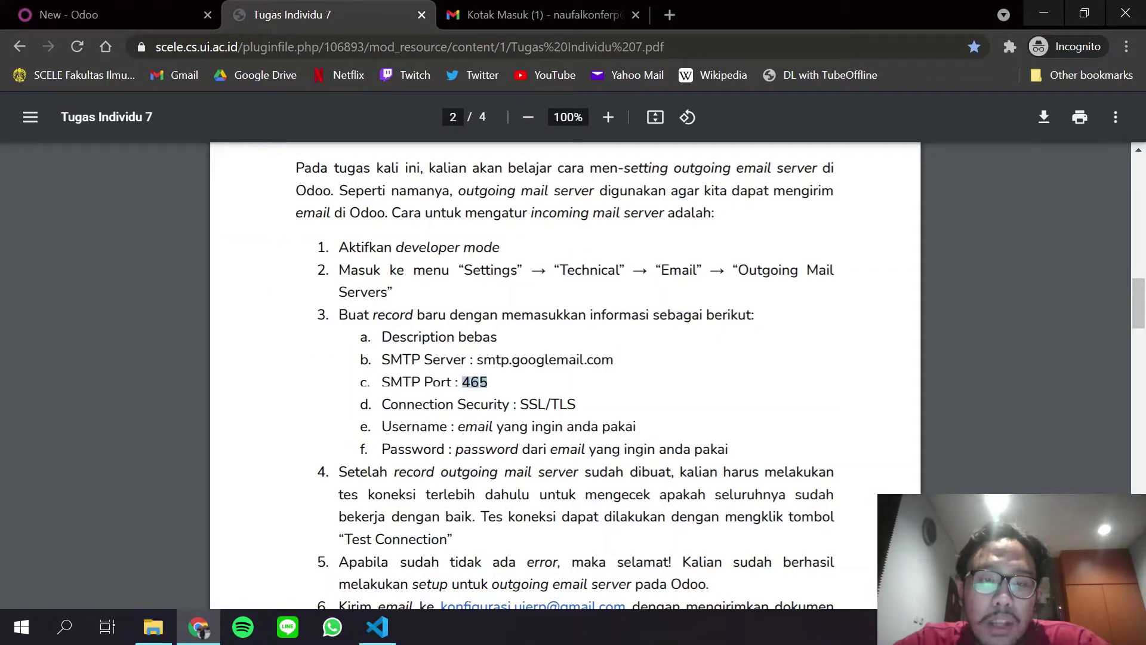
{"action": "left_click", "coordinate": [60, 13]}
{"action": "double_click", "coordinate": [727, 335]}
{"action": "type", "text": "465"}
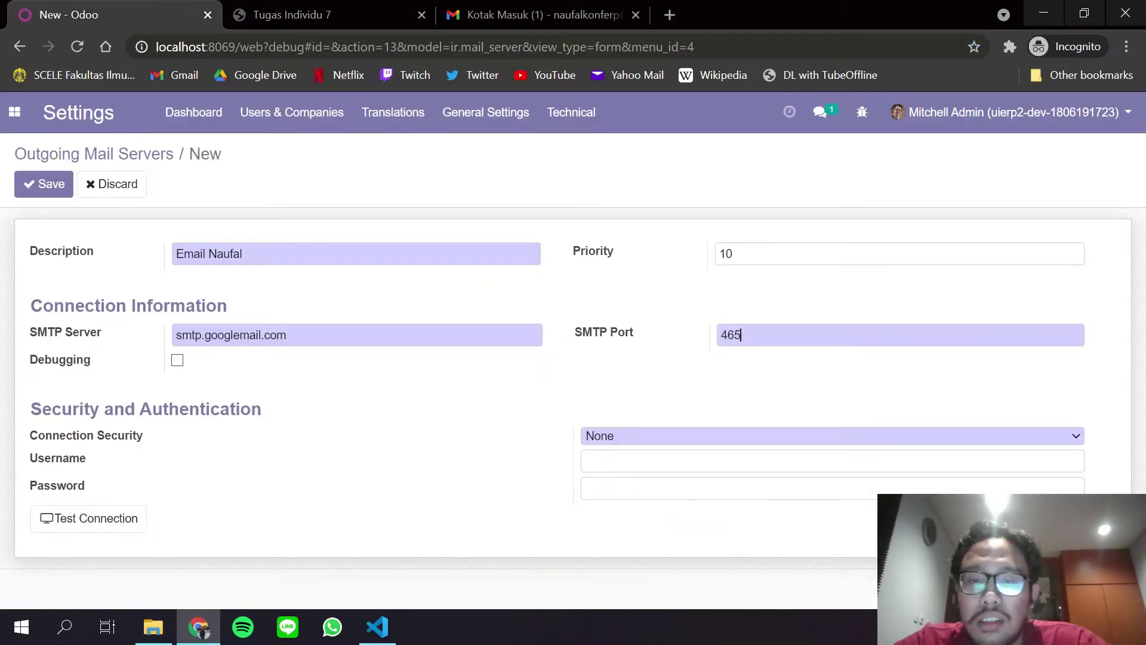
Set Connection Security to SSL/TLS.
{"action": "left_click", "coordinate": [344, 12]}
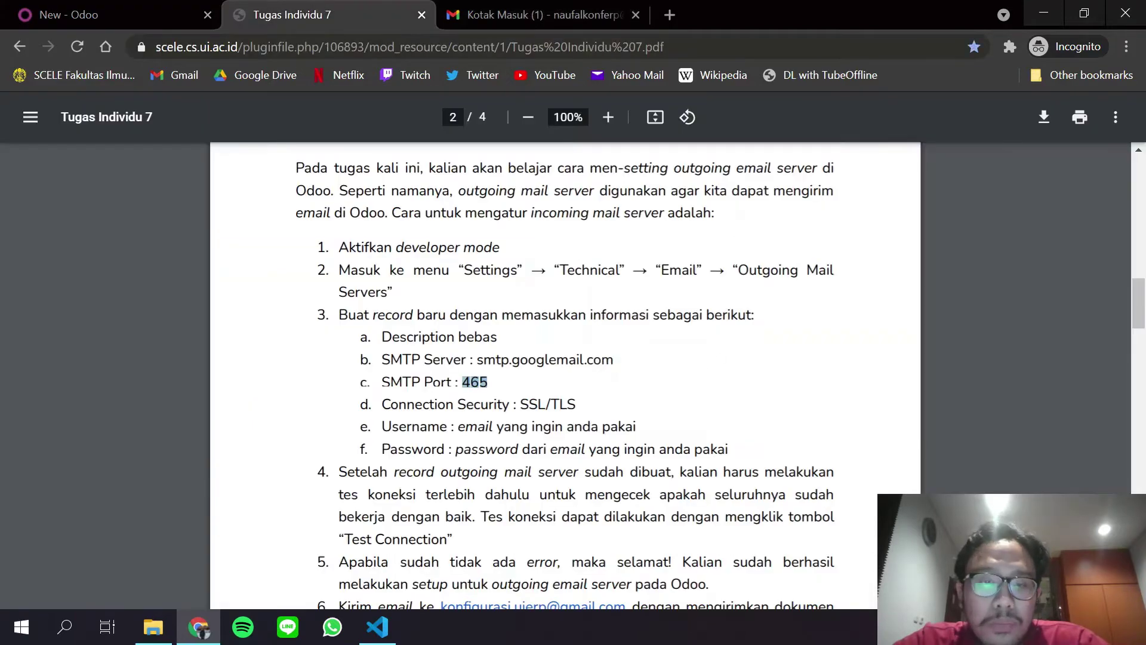
{"action": "left_click", "coordinate": [60, 13]}
{"action": "left_click", "coordinate": [697, 436]}
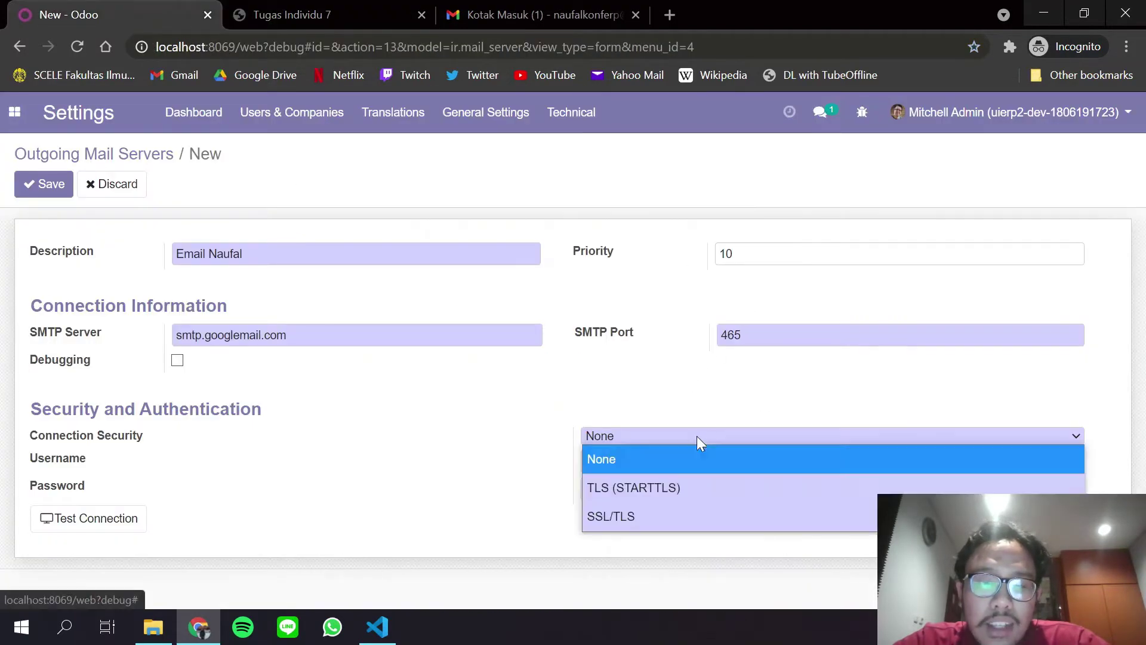
{"action": "left_click", "coordinate": [665, 522]}
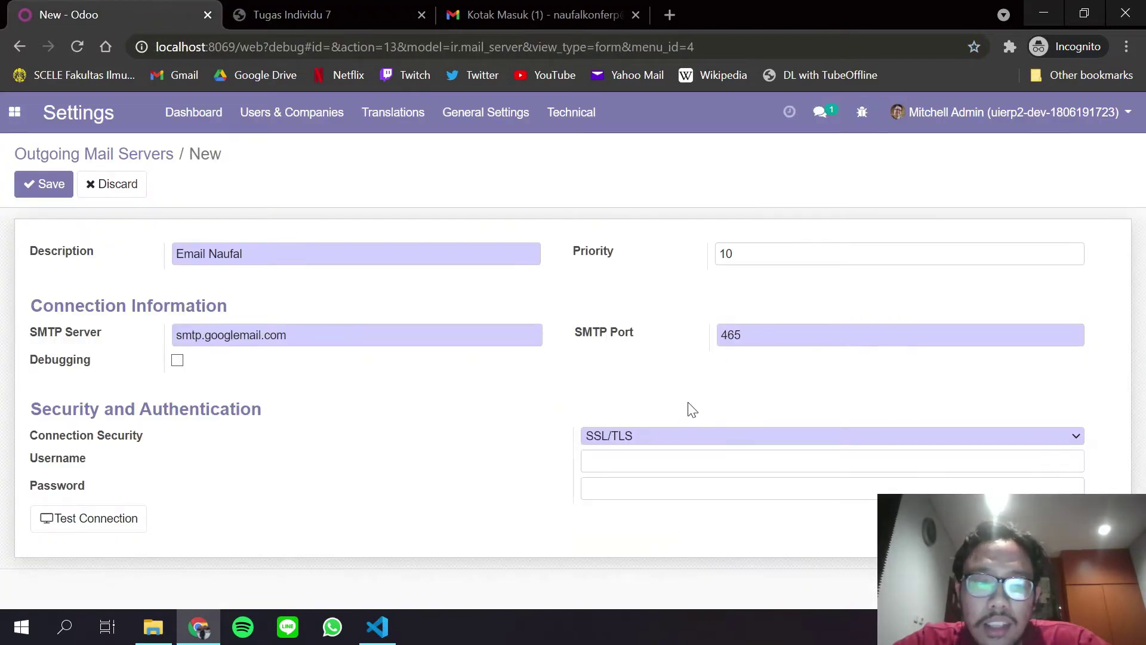
{"action": "left_click", "coordinate": [638, 463]}
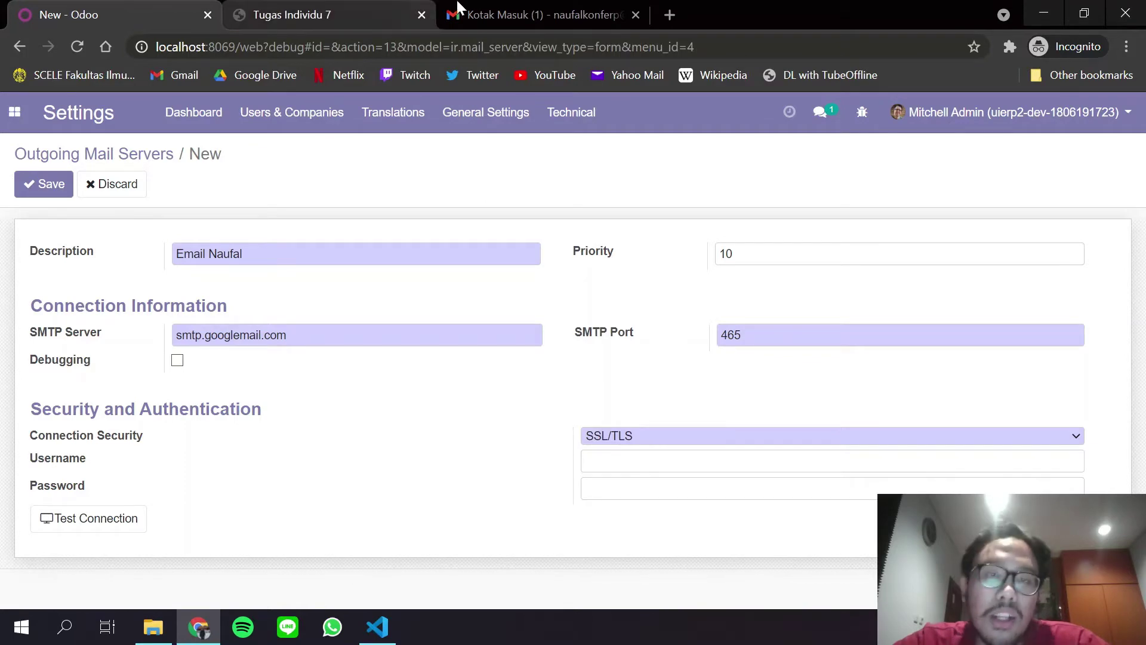
{"action": "left_click", "coordinate": [516, 11]}
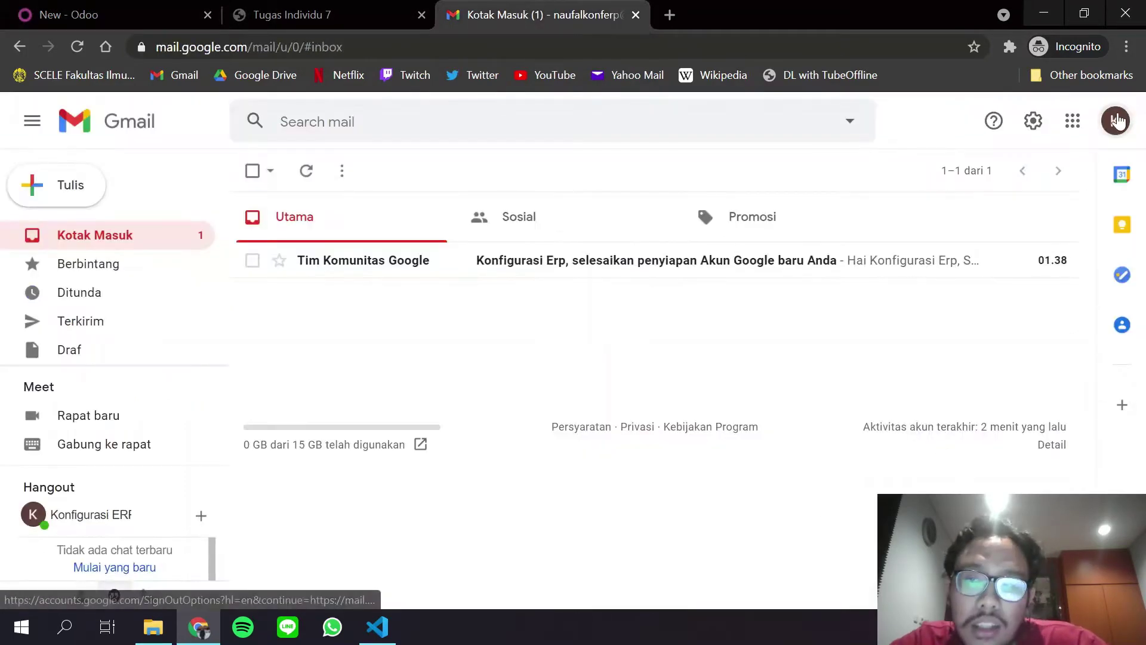
Enter the Gmail account's e-mail address as username and clear the password to re-enter it.
{"action": "left_click", "coordinate": [1115, 120]}
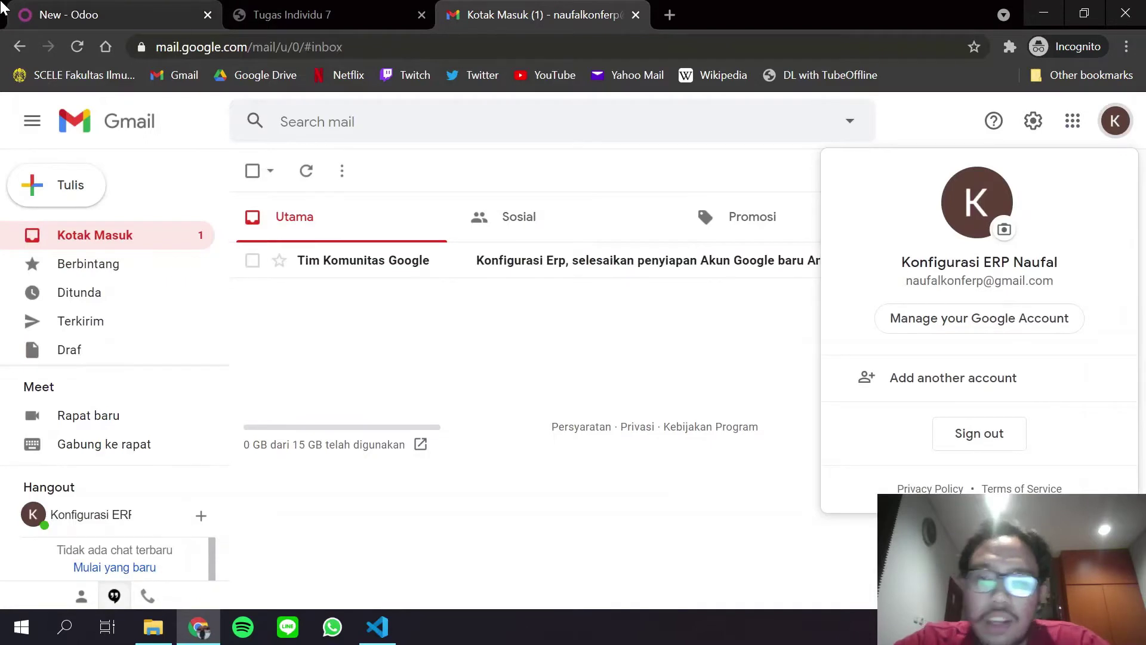
{"action": "left_click", "coordinate": [3, 7]}
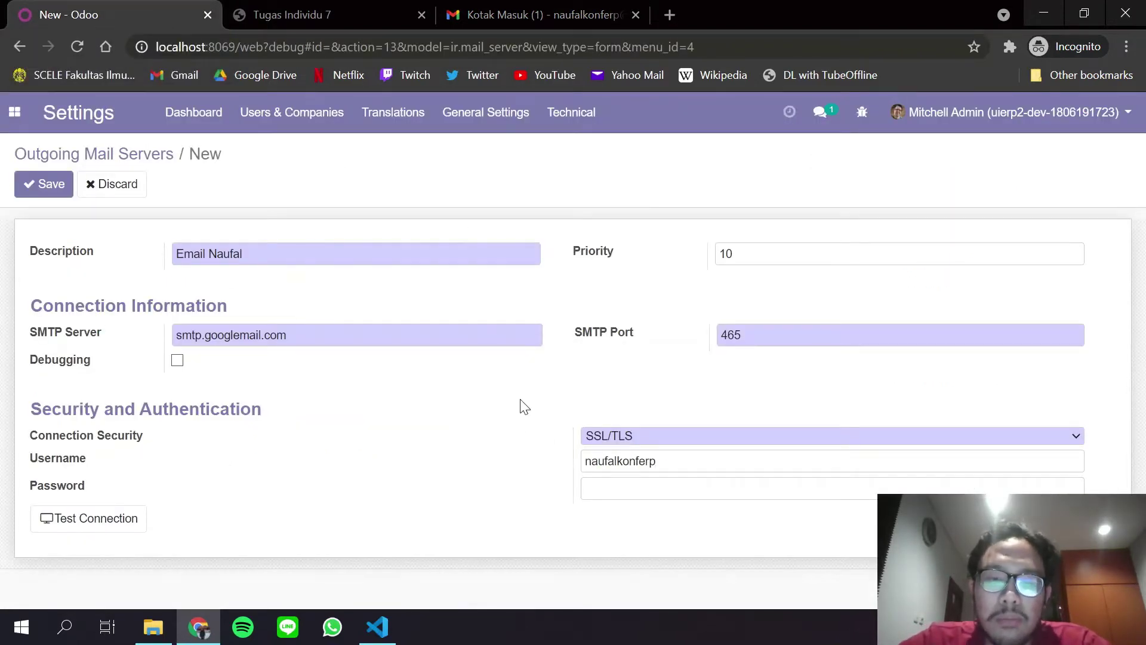
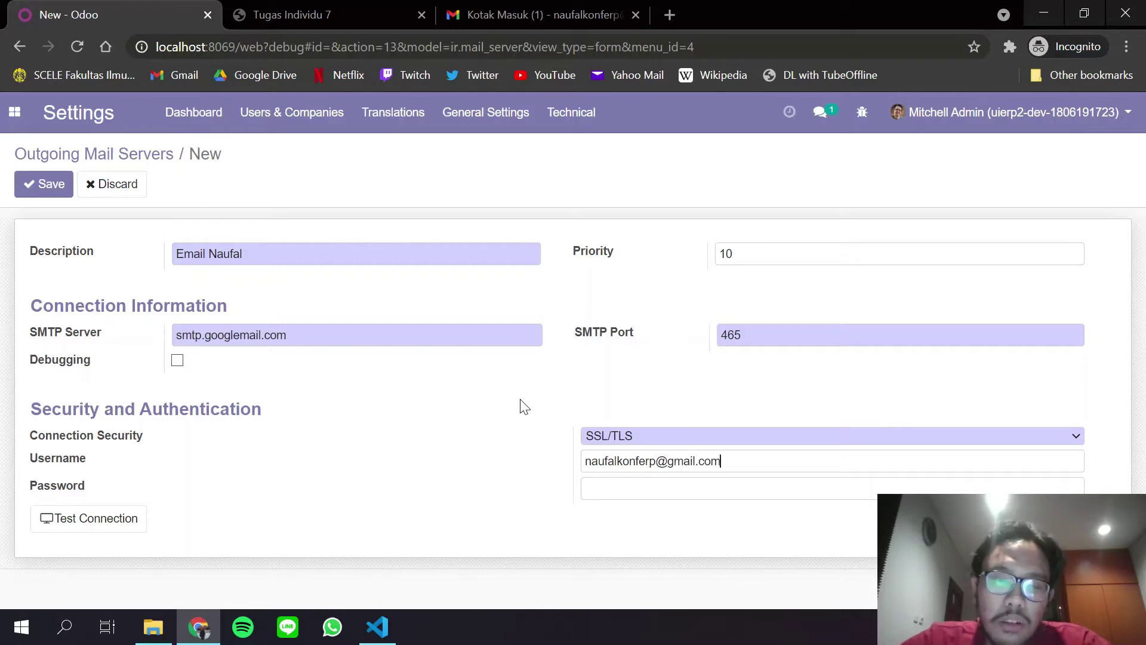
{"action": "key", "text": "Tab"}
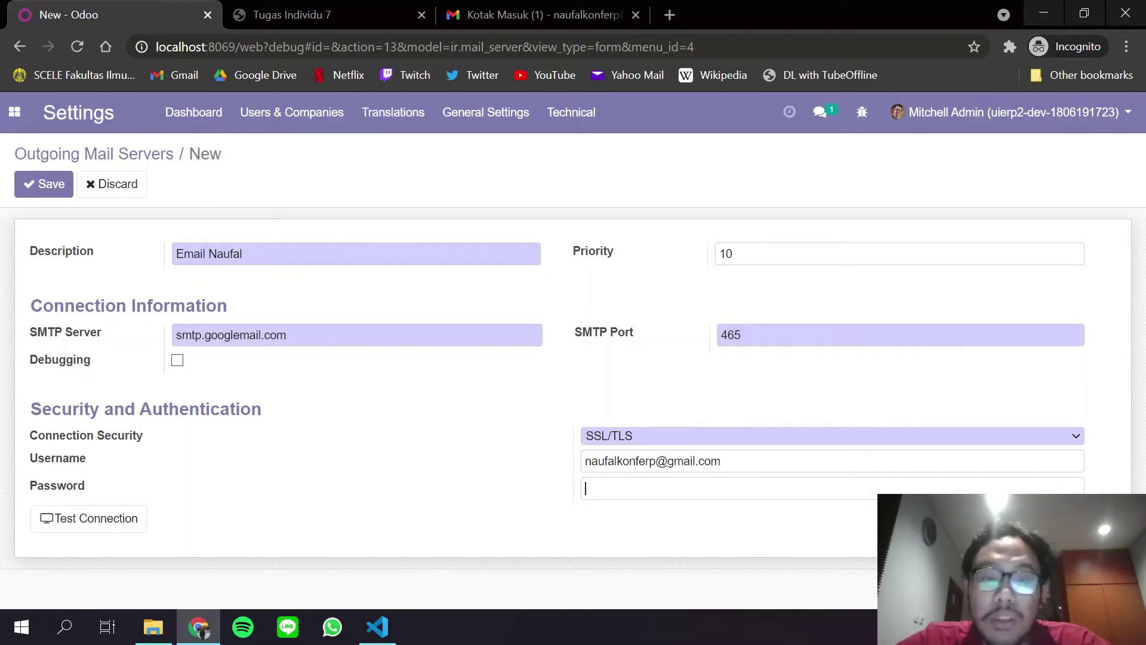
{"action": "type", "text": "•••••"}
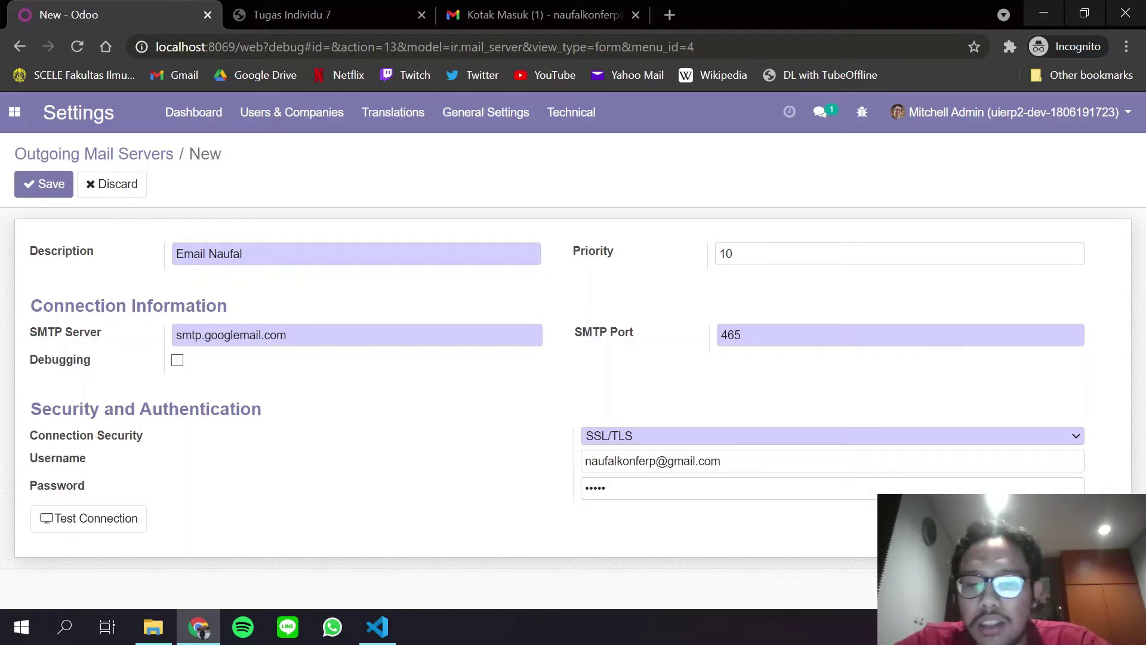
{"action": "type", "text": "•••"}
{"action": "key", "text": "BackSpace"}
{"action": "key", "text": "BackSpace"}
{"action": "key", "text": "BackSpace"}
{"action": "key", "text": "BackSpace"}
{"action": "key", "text": "BackSpace"}
{"action": "key", "text": "BackSpace"}
{"action": "key", "text": "BackSpace"}
{"action": "key", "text": "BackSpace"}
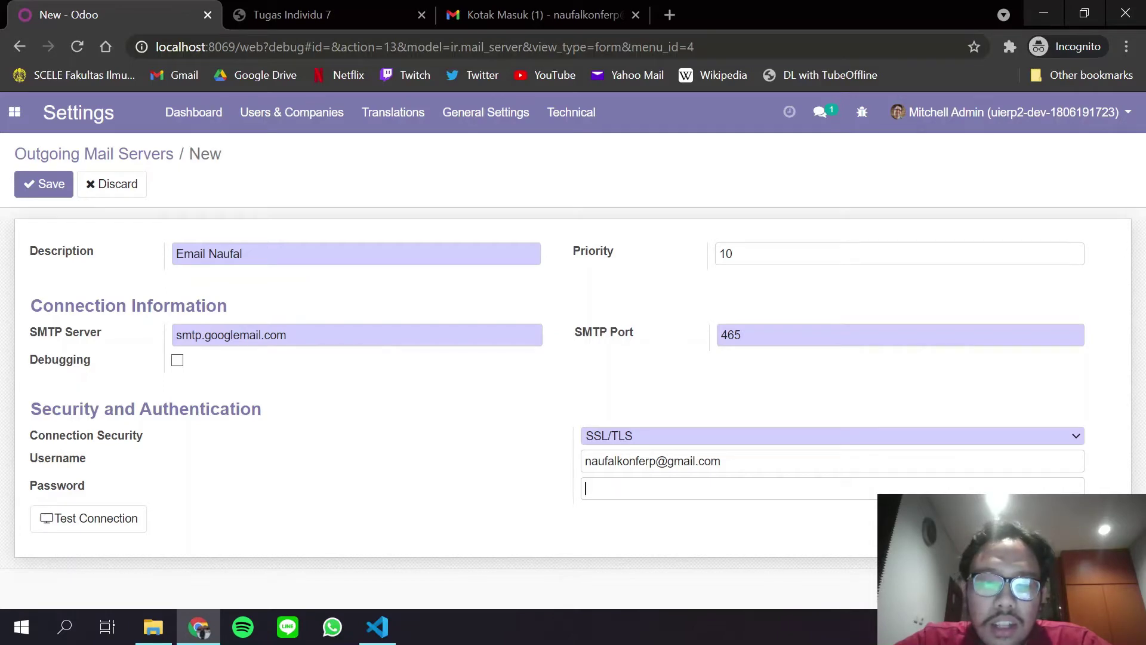
{"action": "type", "text": "•••••••••"}
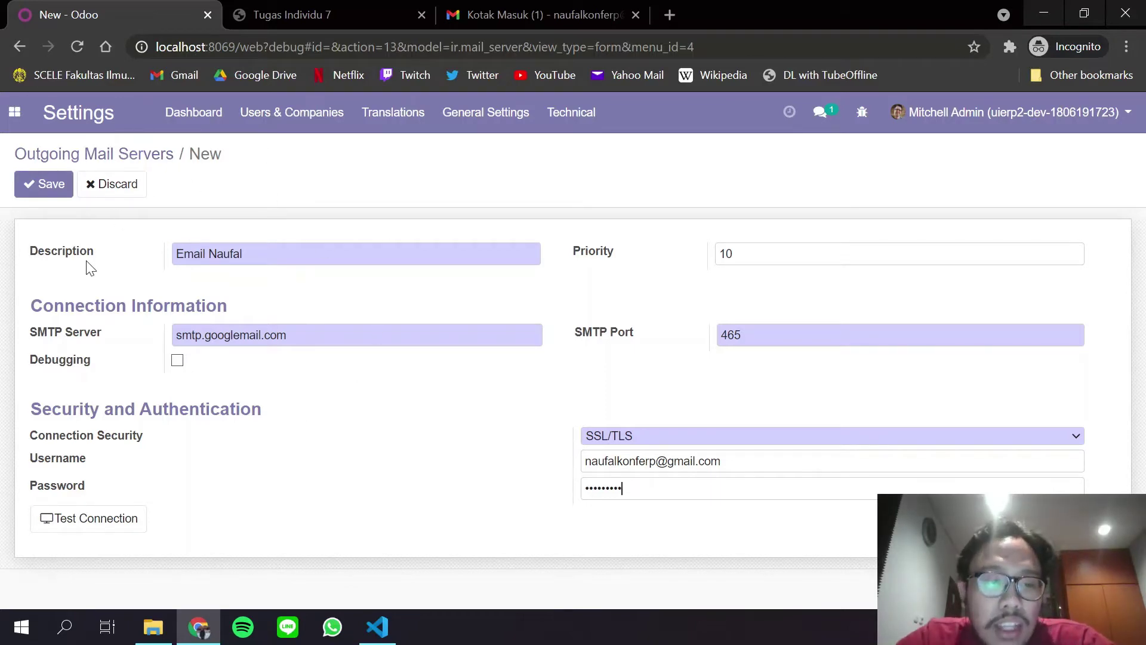
Save the mail server, run Test Connection, and dismiss the 535 login error.
{"action": "left_click", "coordinate": [45, 182]}
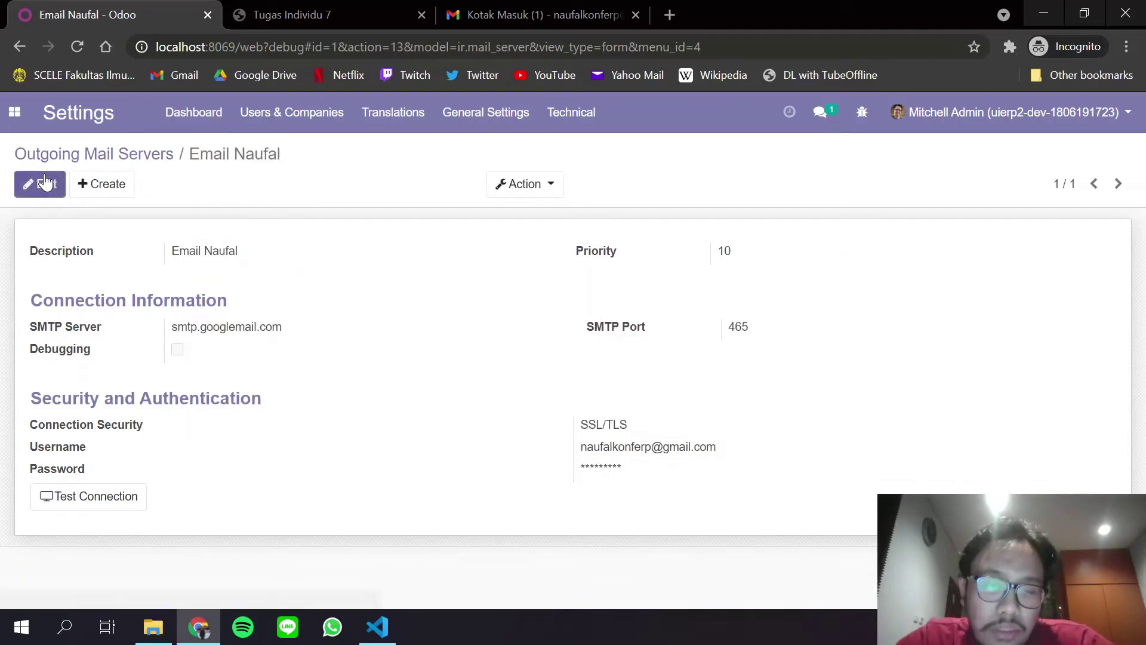
{"action": "left_click", "coordinate": [102, 507]}
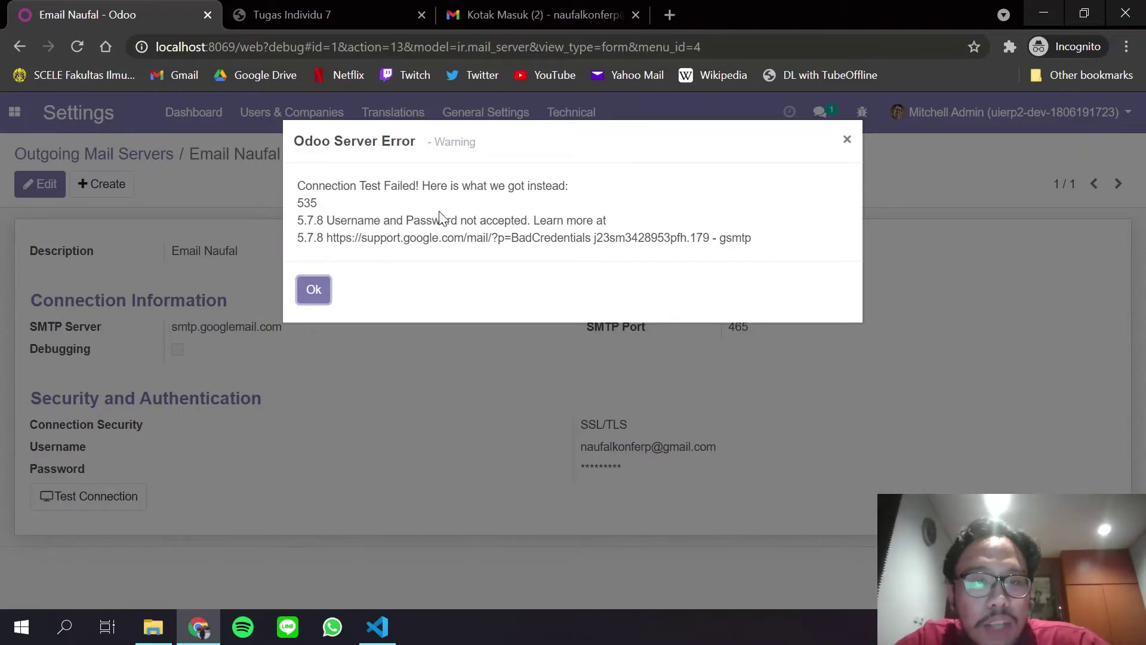
{"action": "left_click", "coordinate": [847, 140]}
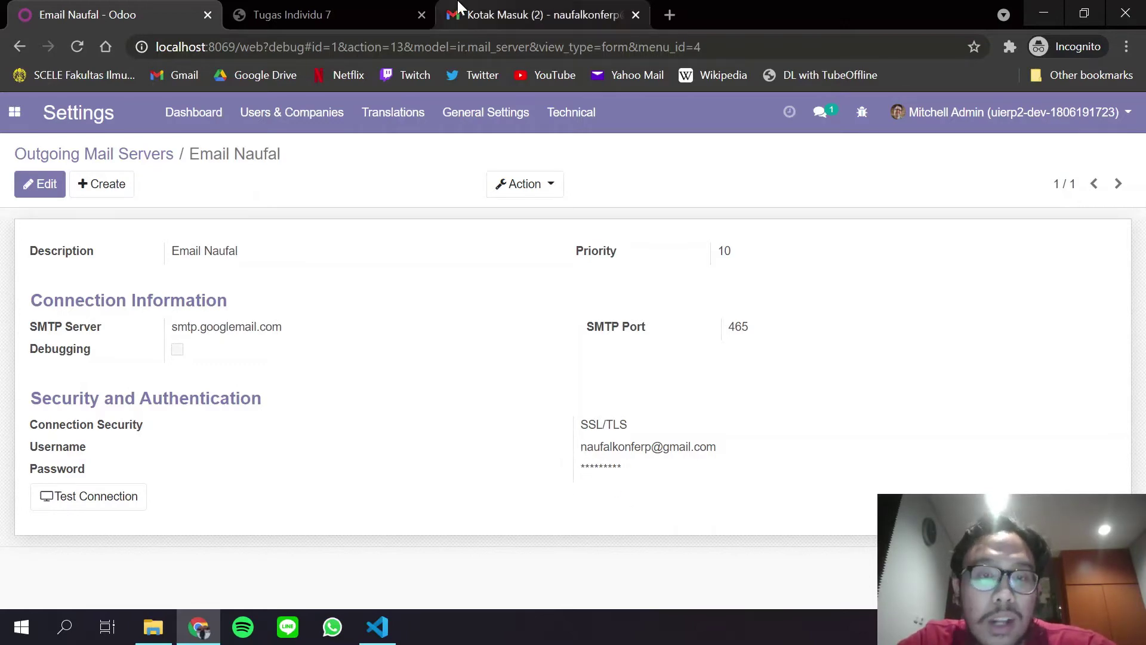
{"action": "left_click", "coordinate": [526, 15]}
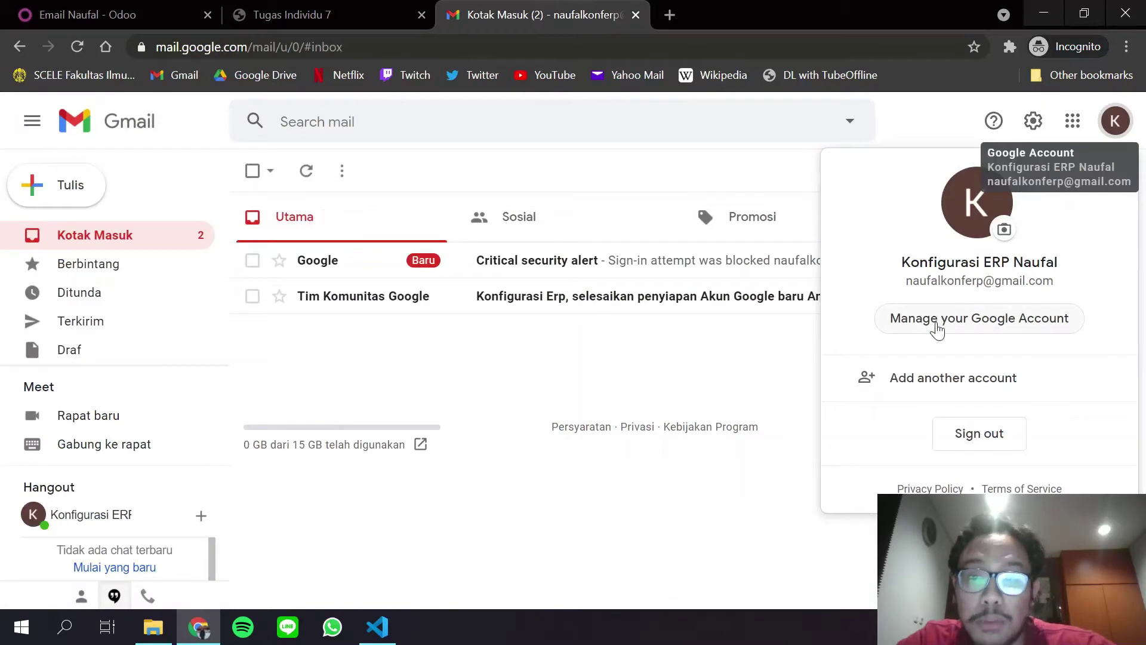
{"action": "left_click", "coordinate": [597, 418]}
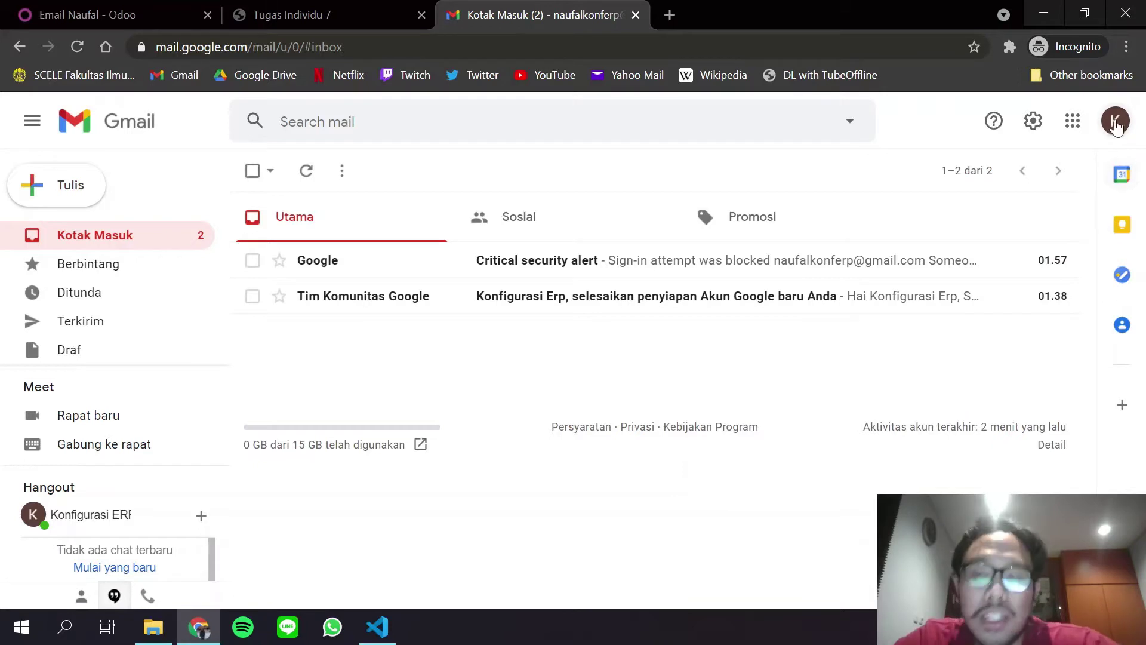
{"action": "left_click", "coordinate": [1111, 131]}
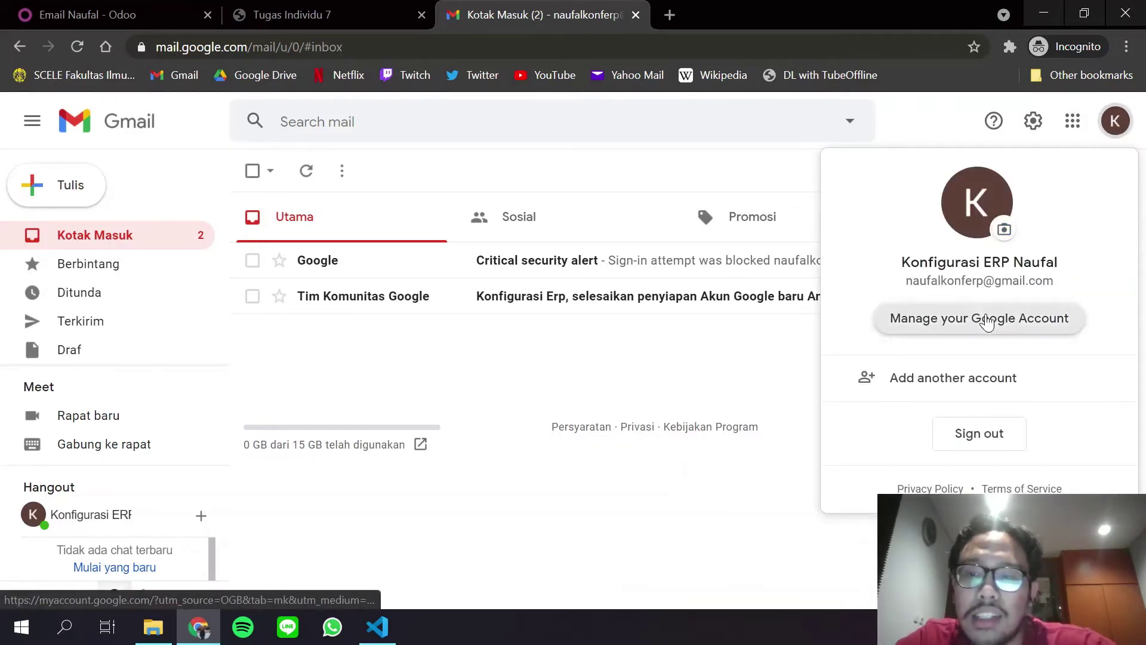
{"action": "left_click", "coordinate": [988, 318]}
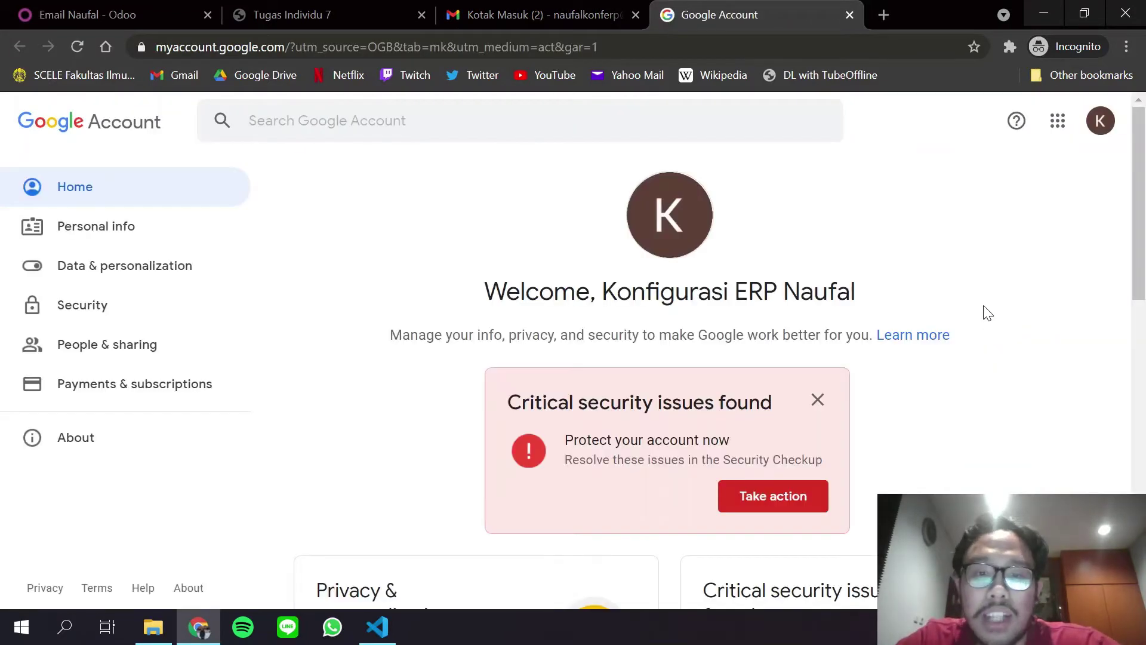
Dismiss the security suggestion and review the Security Checkup against the assignment instructions.
{"action": "left_click", "coordinate": [819, 400]}
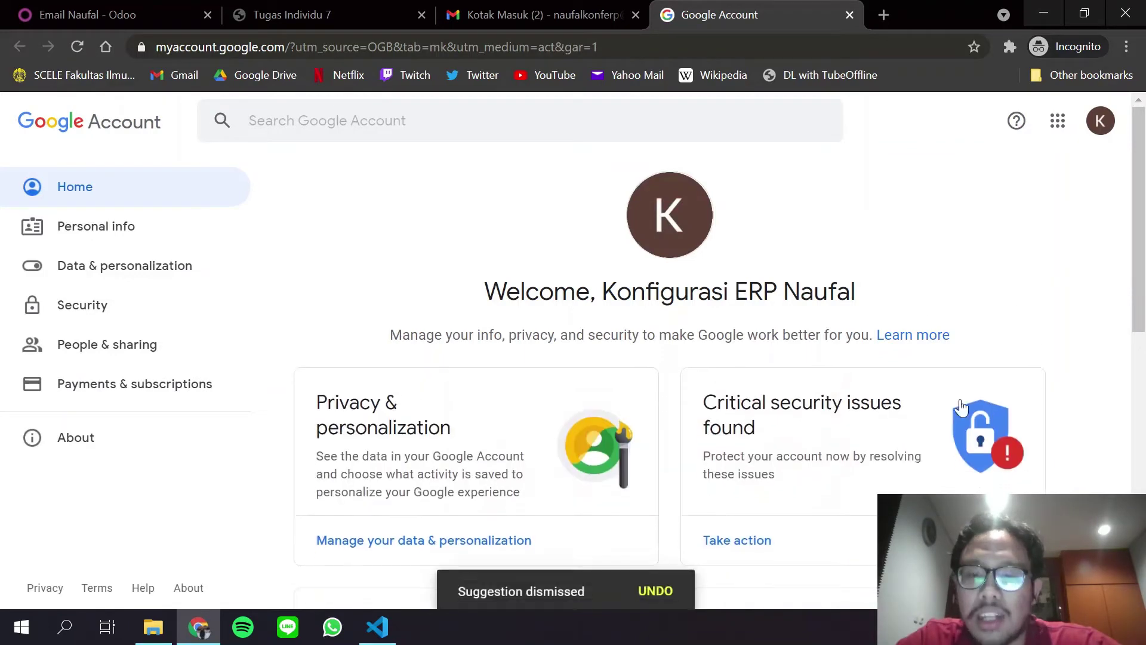
{"action": "left_click", "coordinate": [1101, 124]}
{"action": "left_click", "coordinate": [660, 379]}
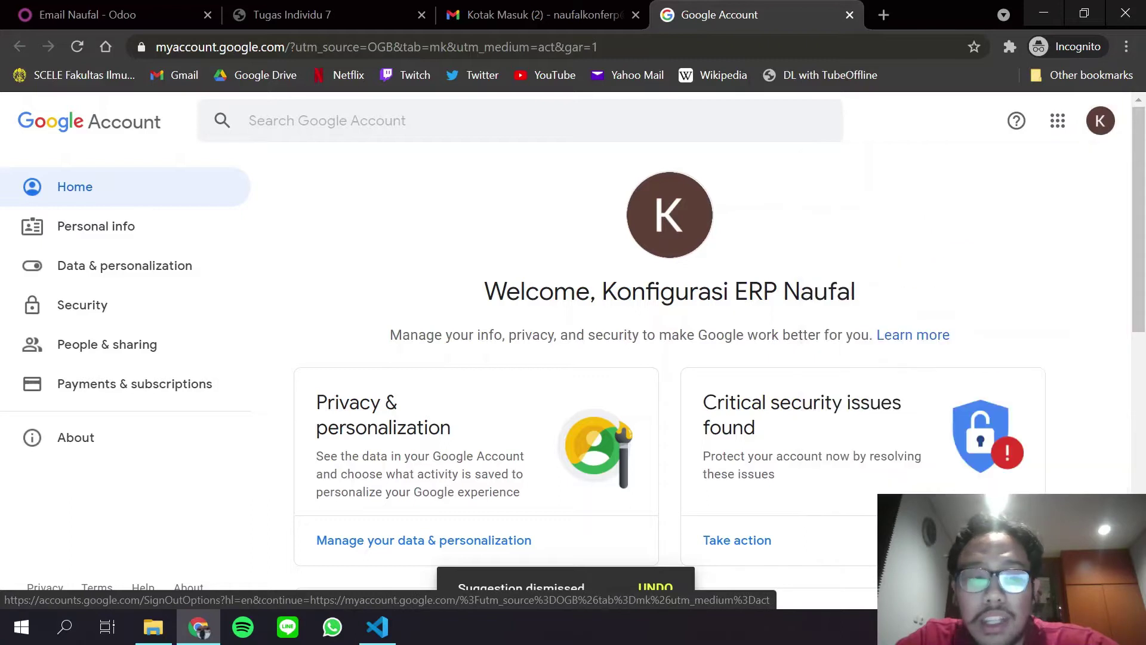
{"action": "left_click", "coordinate": [757, 411]}
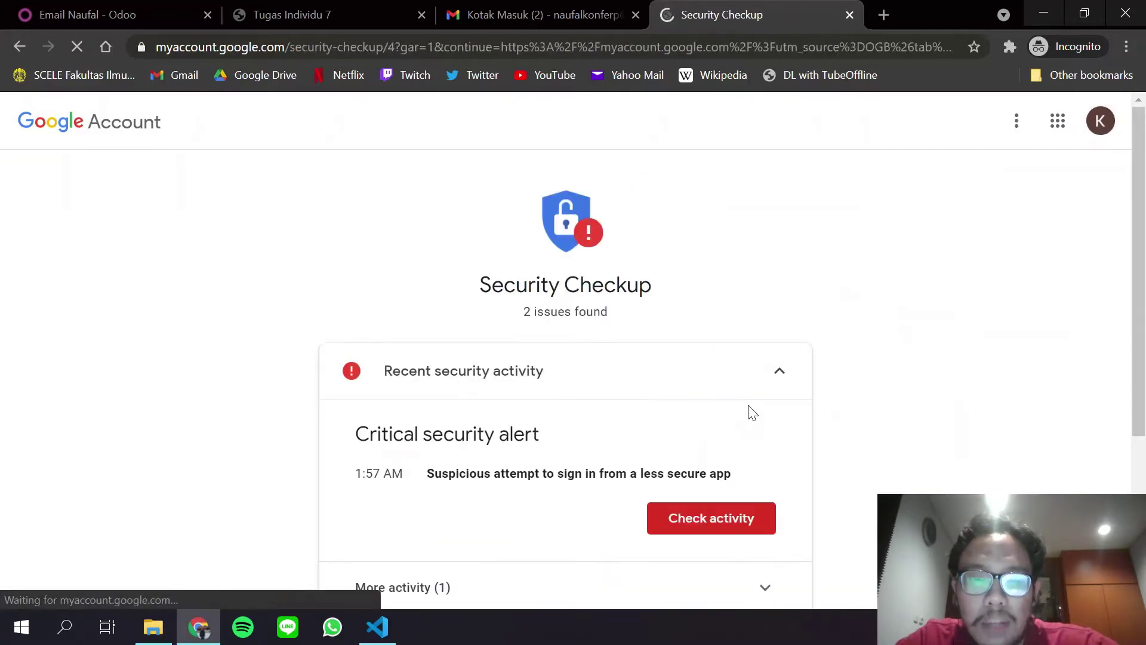
{"action": "scroll", "coordinate": [750, 414], "scroll_direction": "down", "scroll_amount": 1}
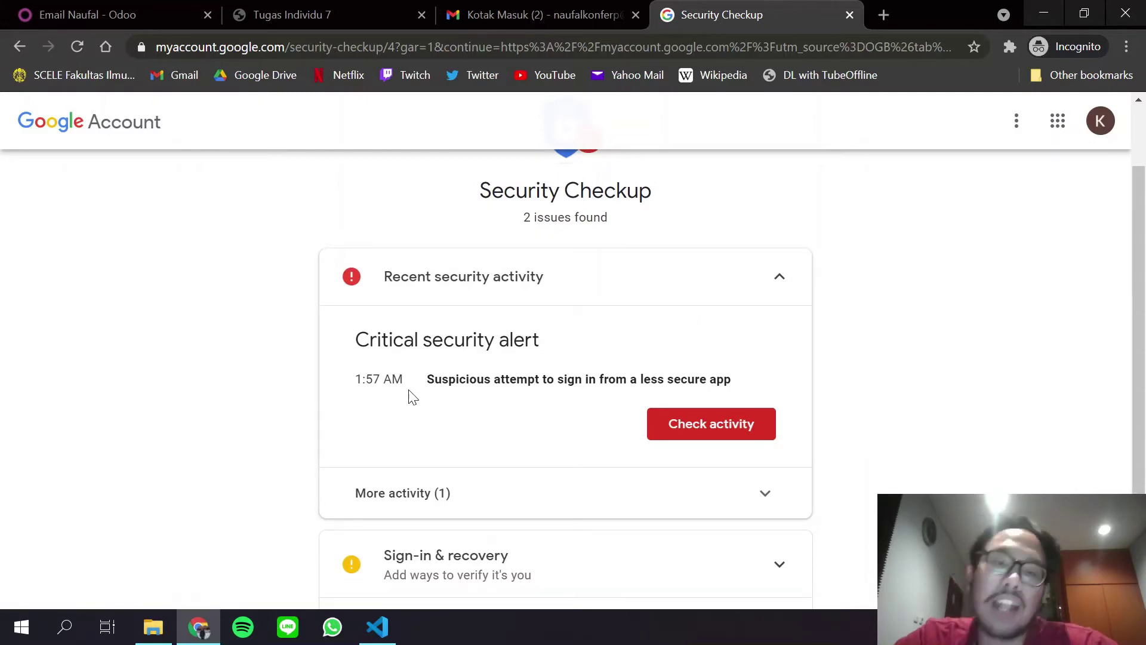
{"action": "left_click", "coordinate": [482, 12]}
{"action": "left_click", "coordinate": [334, 12]}
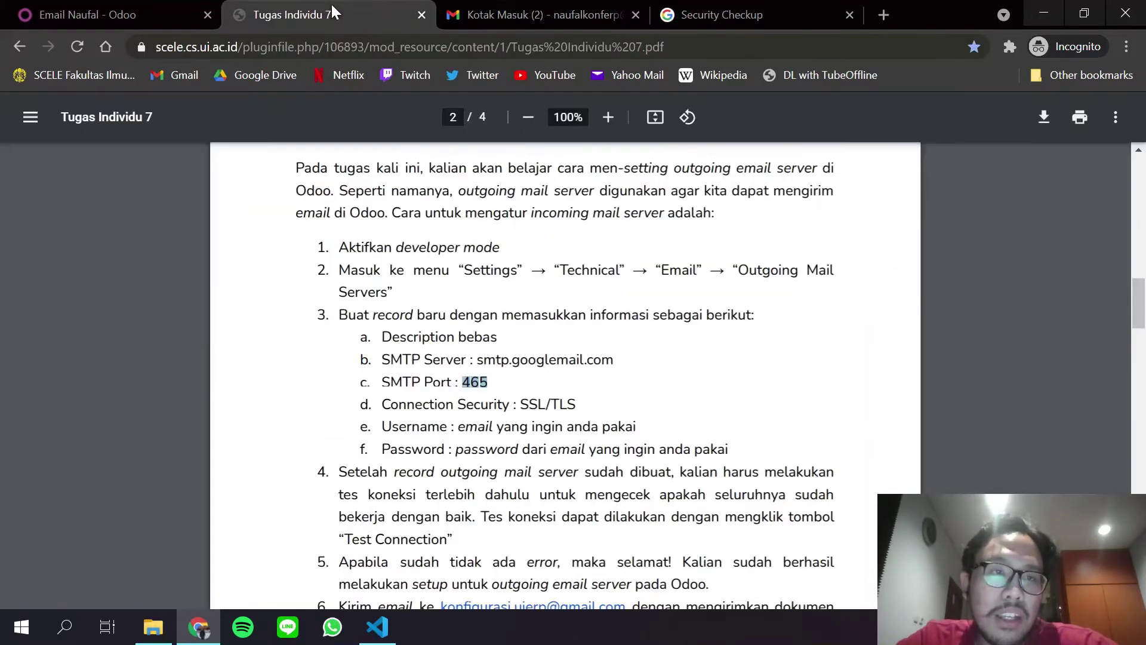
{"action": "left_click", "coordinate": [166, 8]}
{"action": "left_click", "coordinate": [761, 12]}
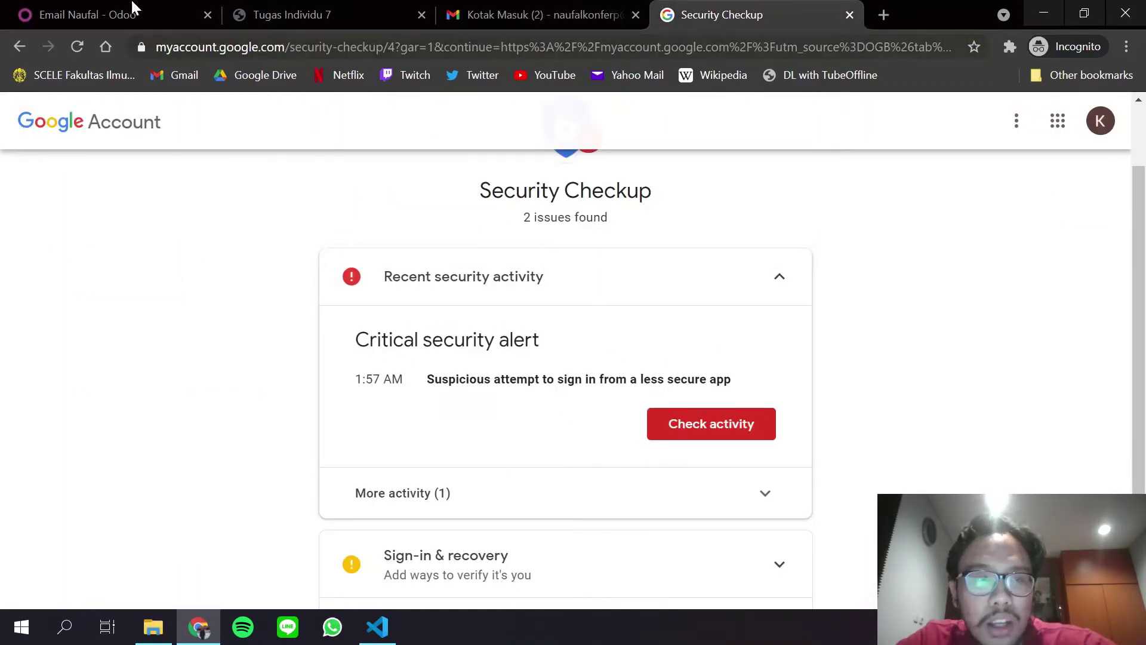
{"action": "left_click", "coordinate": [133, 12]}
{"action": "left_click", "coordinate": [760, 8]}
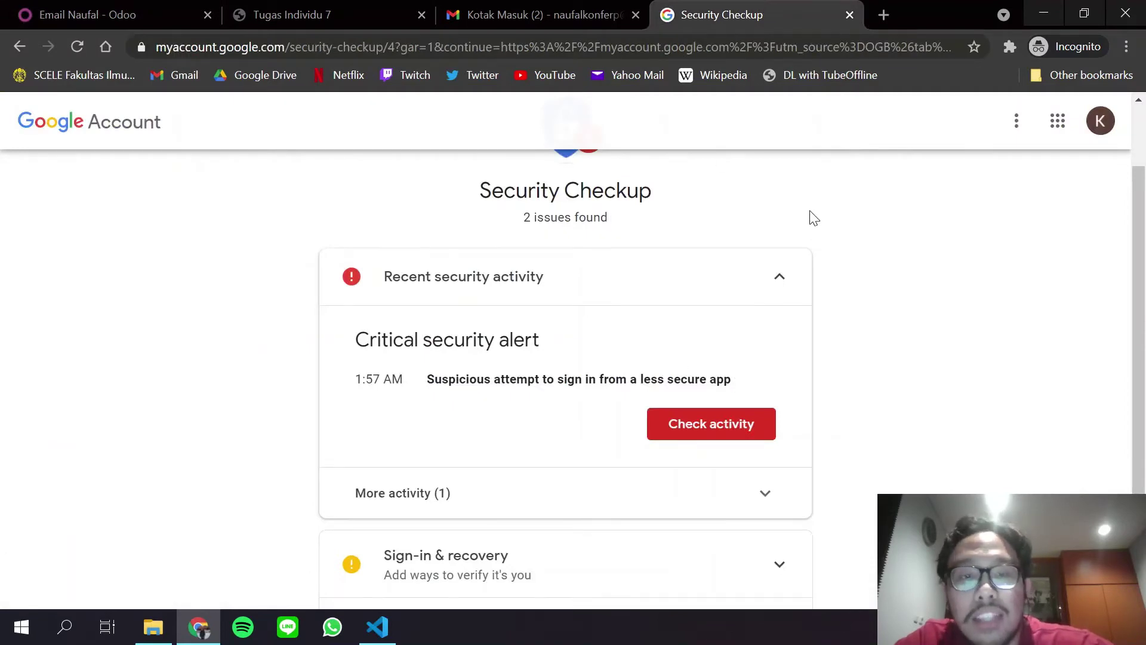
{"action": "scroll", "coordinate": [813, 218], "scroll_direction": "up", "scroll_amount": 2}
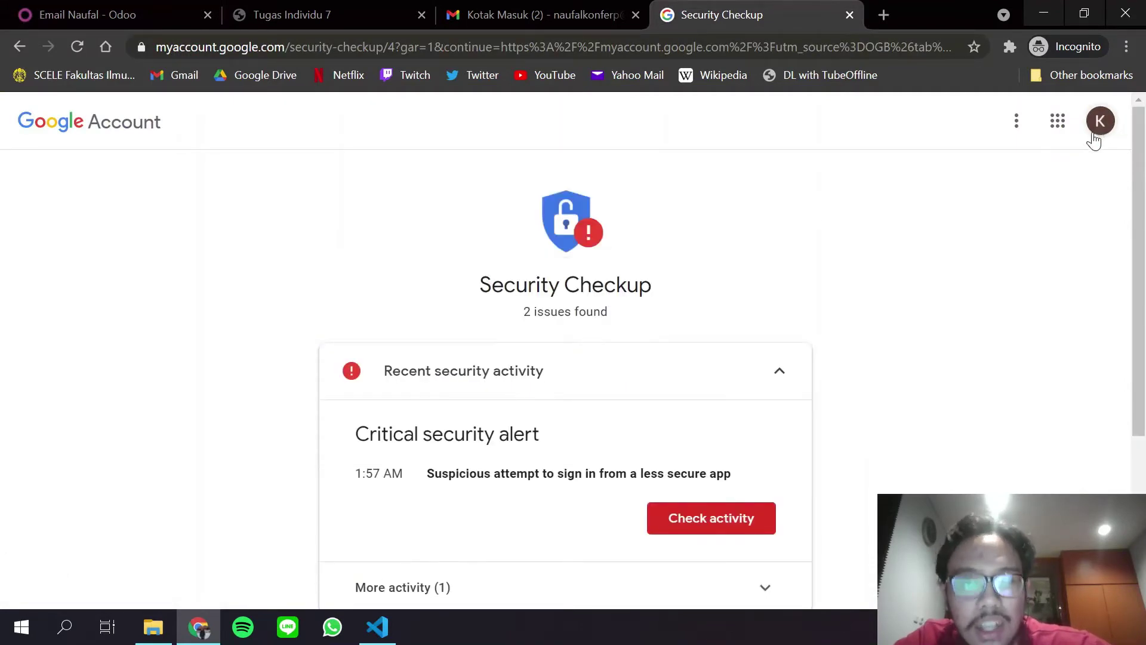
Open Security from the account home and scroll down to Less secure app access, currently Off.
{"action": "left_click", "coordinate": [27, 55]}
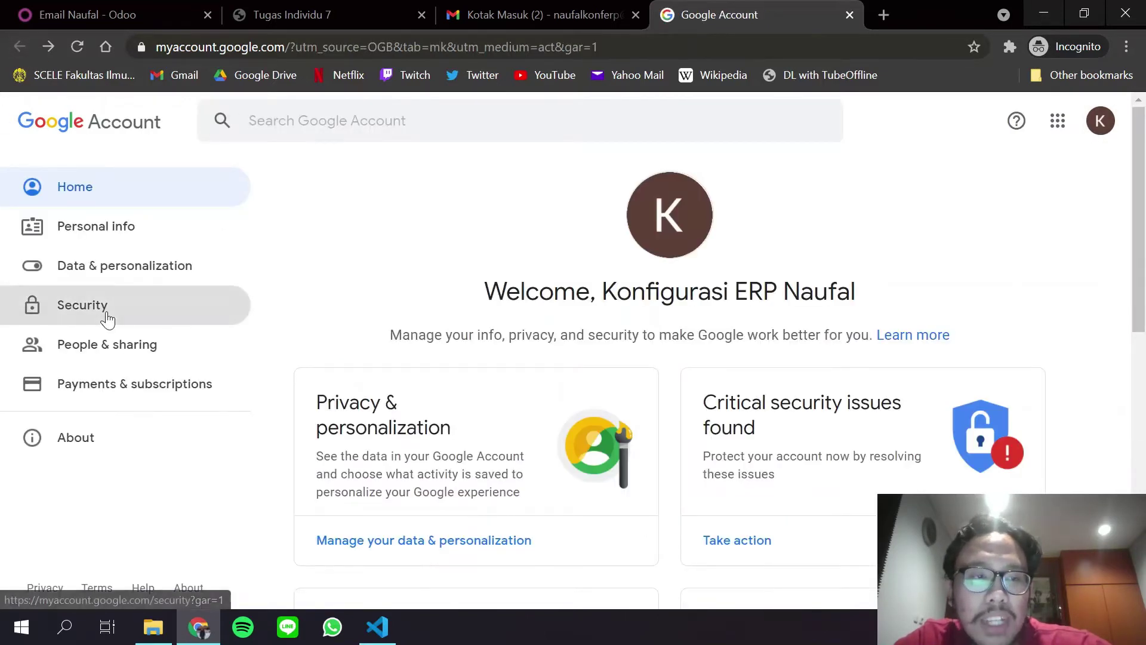
{"action": "left_click", "coordinate": [105, 314]}
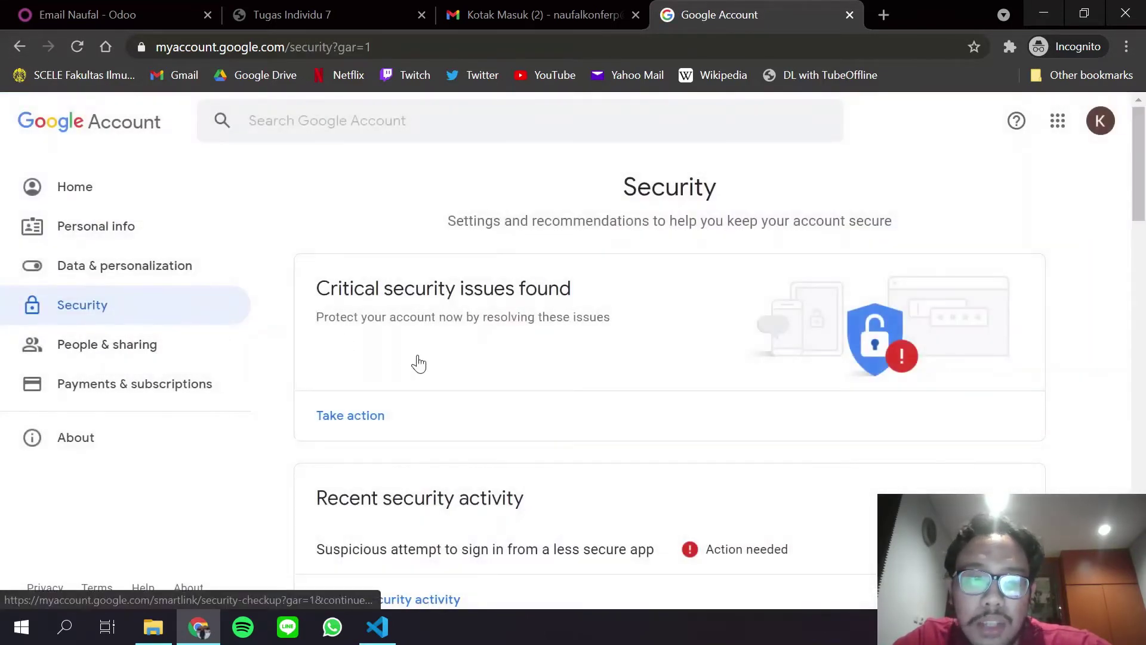
{"action": "scroll", "coordinate": [418, 362], "scroll_direction": "down", "scroll_amount": 3}
{"action": "scroll", "coordinate": [420, 363], "scroll_direction": "down", "scroll_amount": 12}
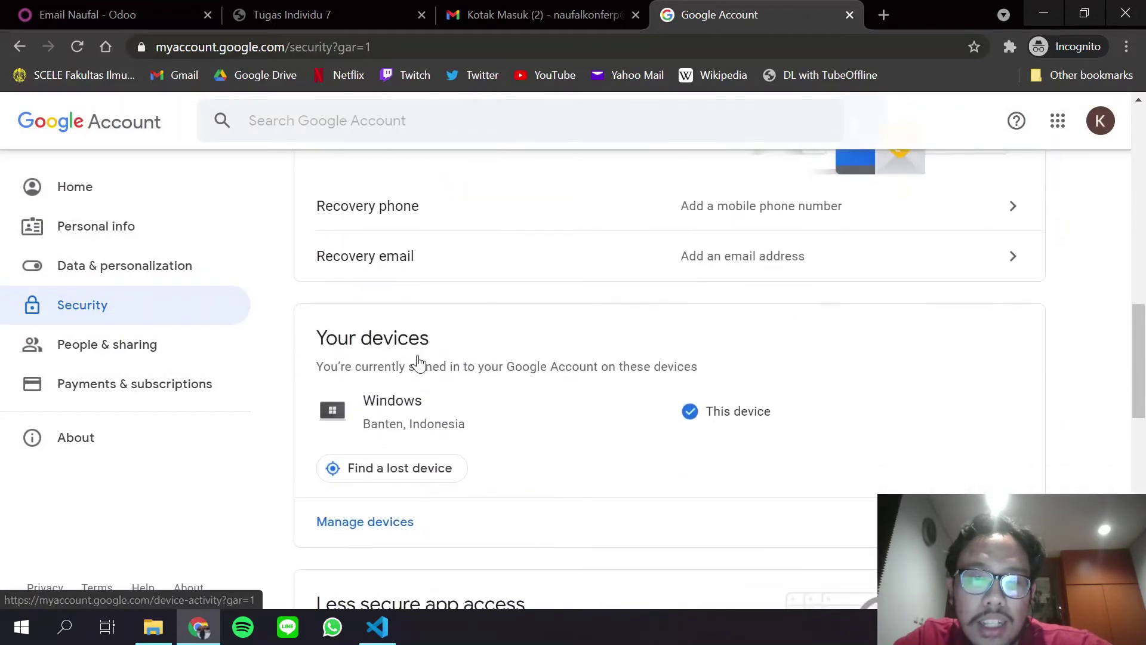
{"action": "scroll", "coordinate": [418, 363], "scroll_direction": "down", "scroll_amount": 3}
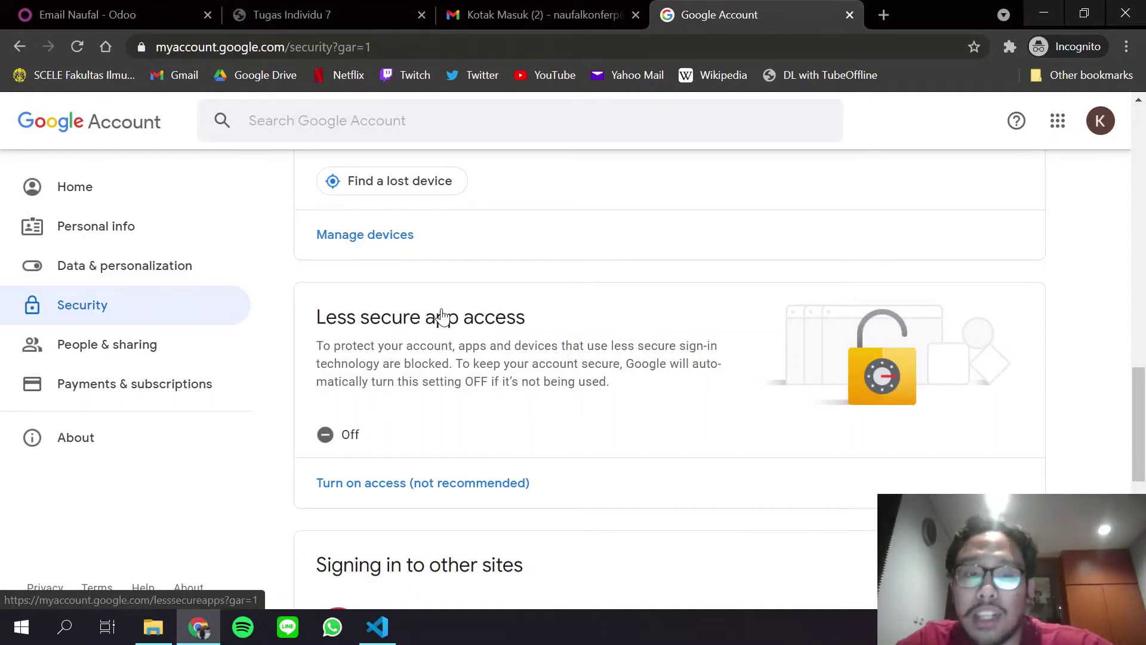
Switch the Allow less secure apps toggle ON and return to the Security settings.
{"action": "left_click", "coordinate": [367, 482]}
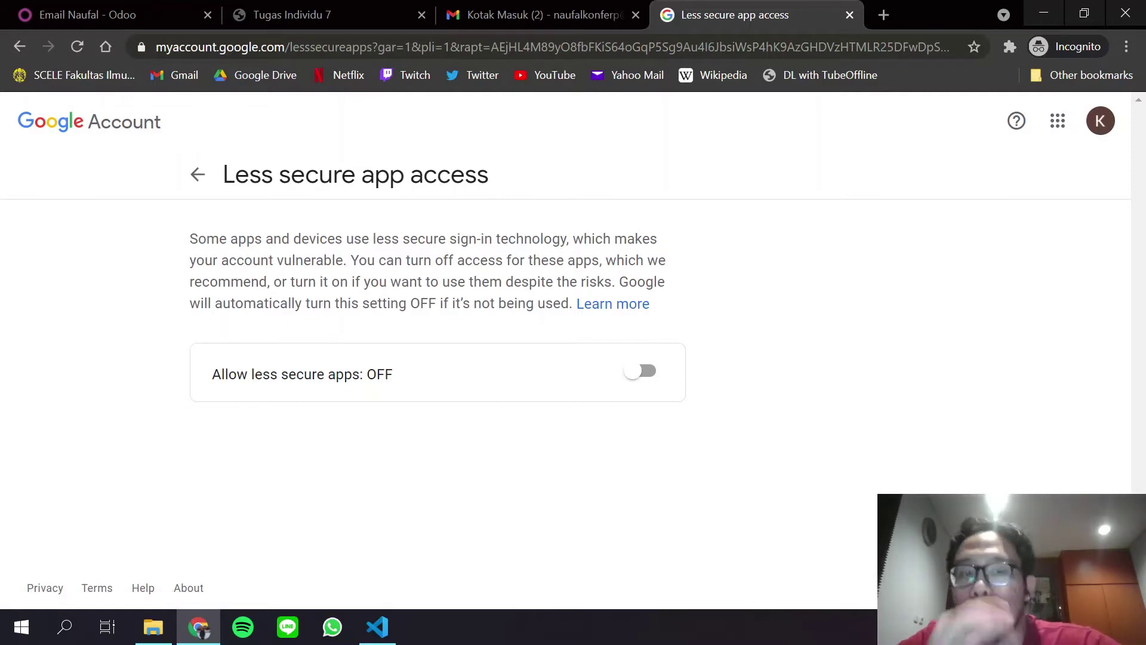
{"action": "left_click", "coordinate": [96, 13]}
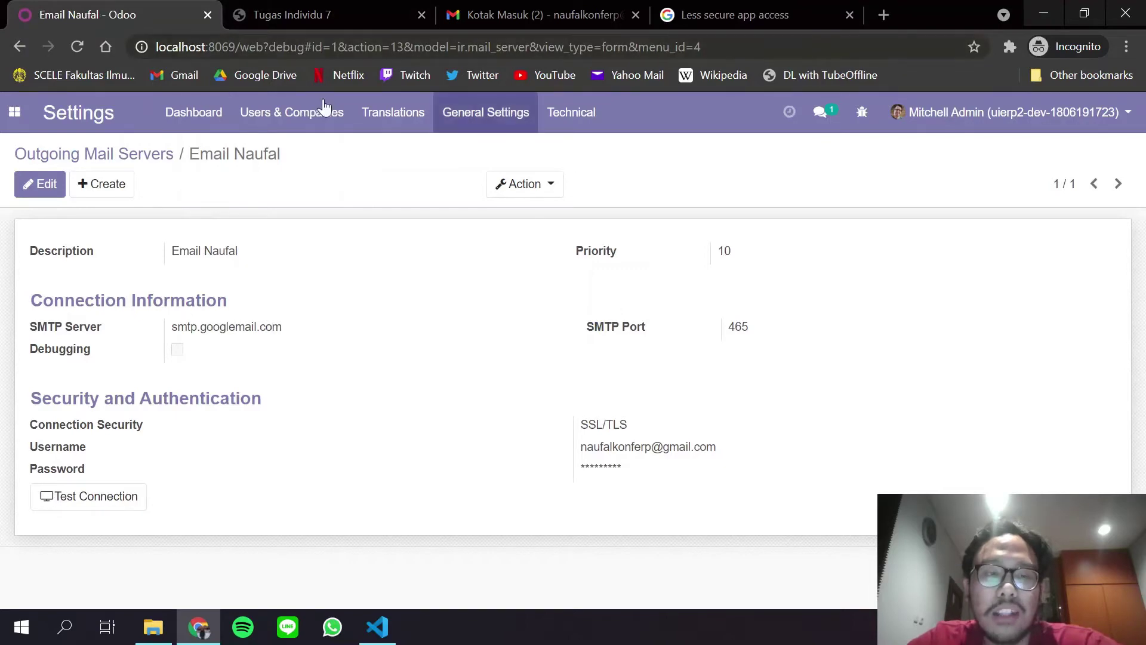
{"action": "left_click", "coordinate": [772, 10]}
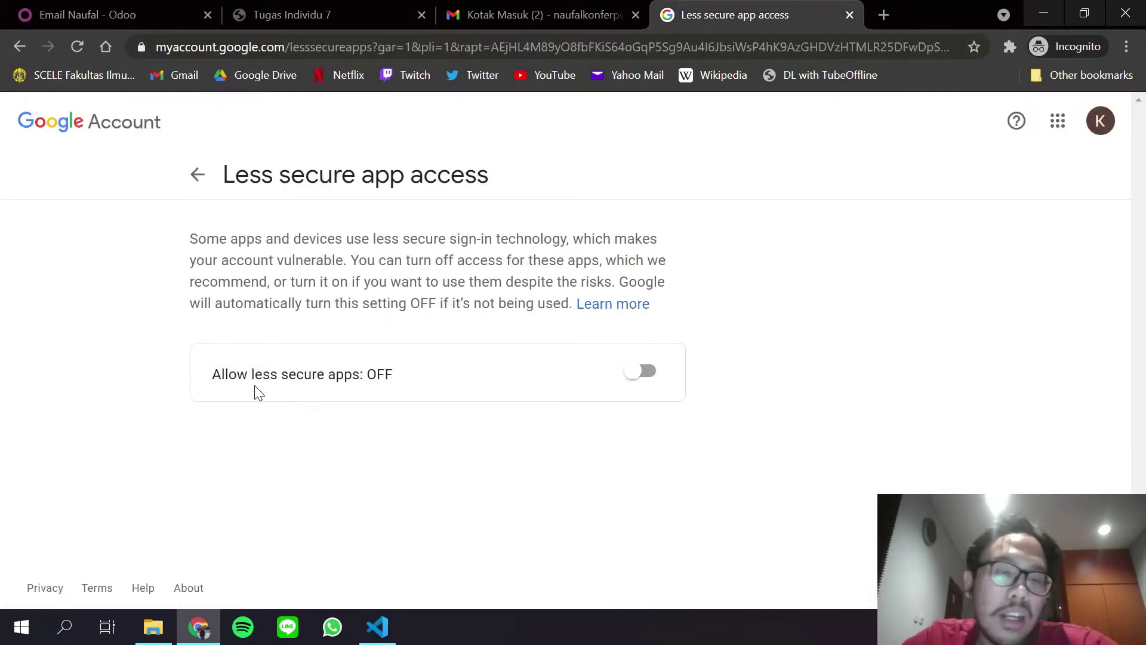
{"action": "left_click", "coordinate": [646, 391]}
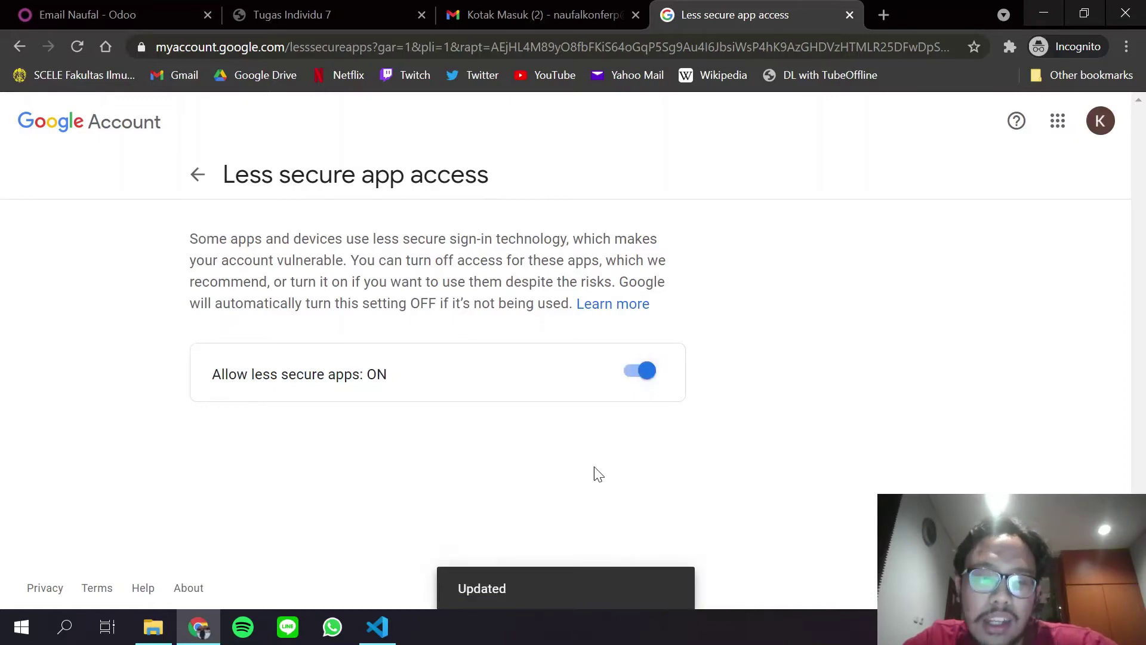
{"action": "left_click", "coordinate": [197, 174]}
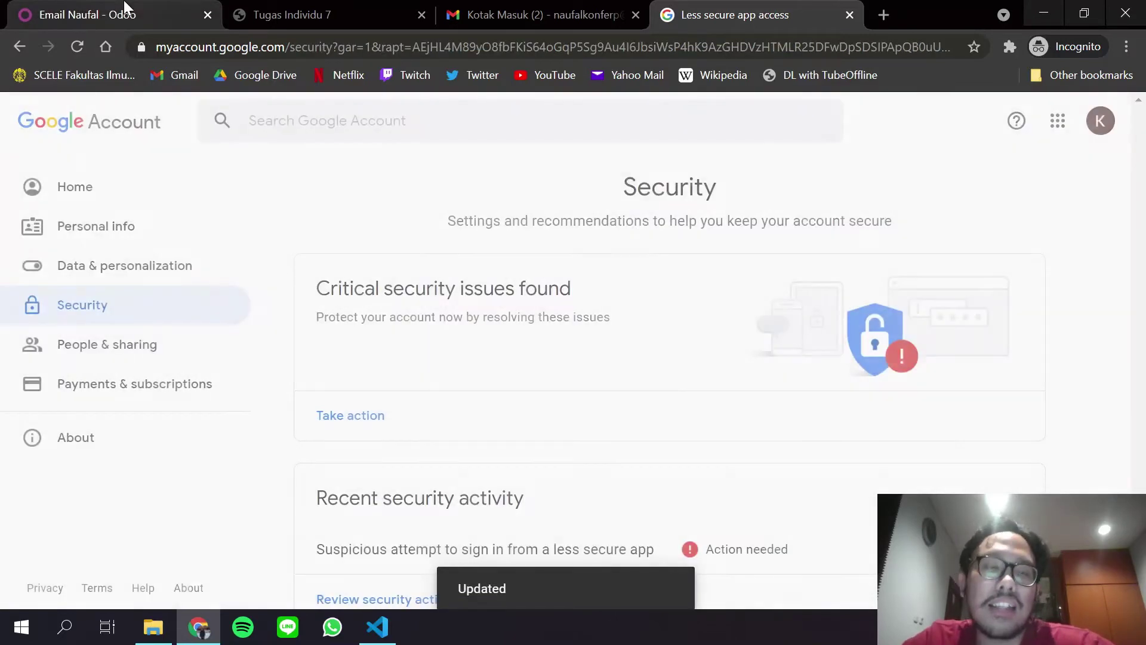
{"action": "right_click", "coordinate": [126, 6]}
Rerun Test Connection in Odoo, confirm the success message, and return to Outgoing Mail Servers.
{"action": "left_click", "coordinate": [81, 7]}
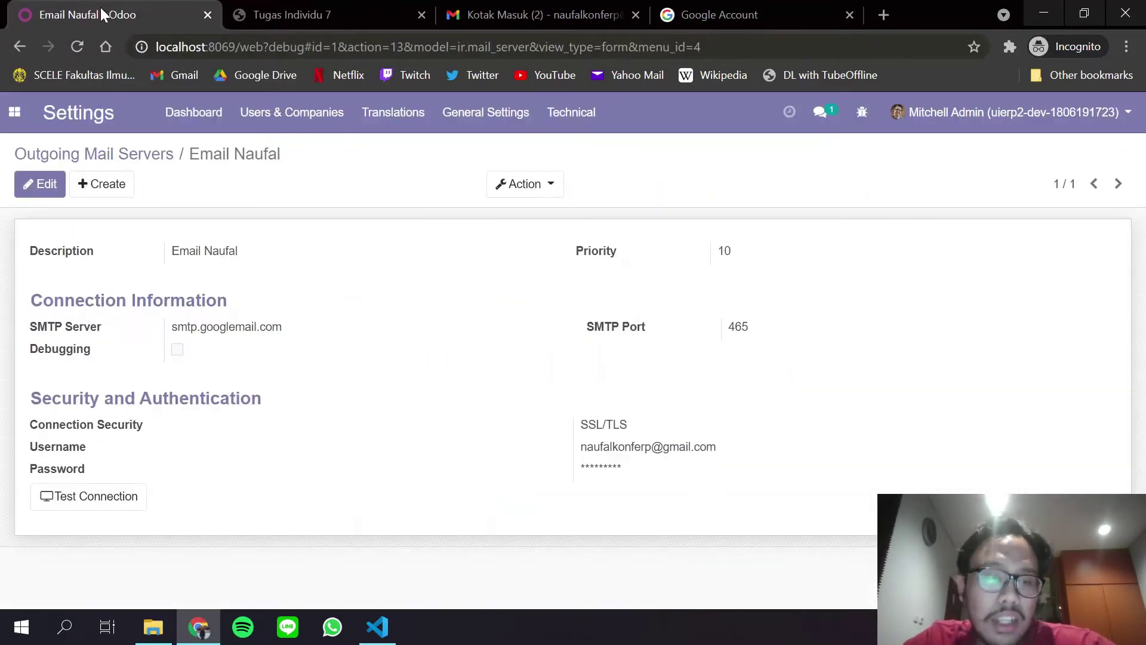
{"action": "left_click", "coordinate": [85, 507]}
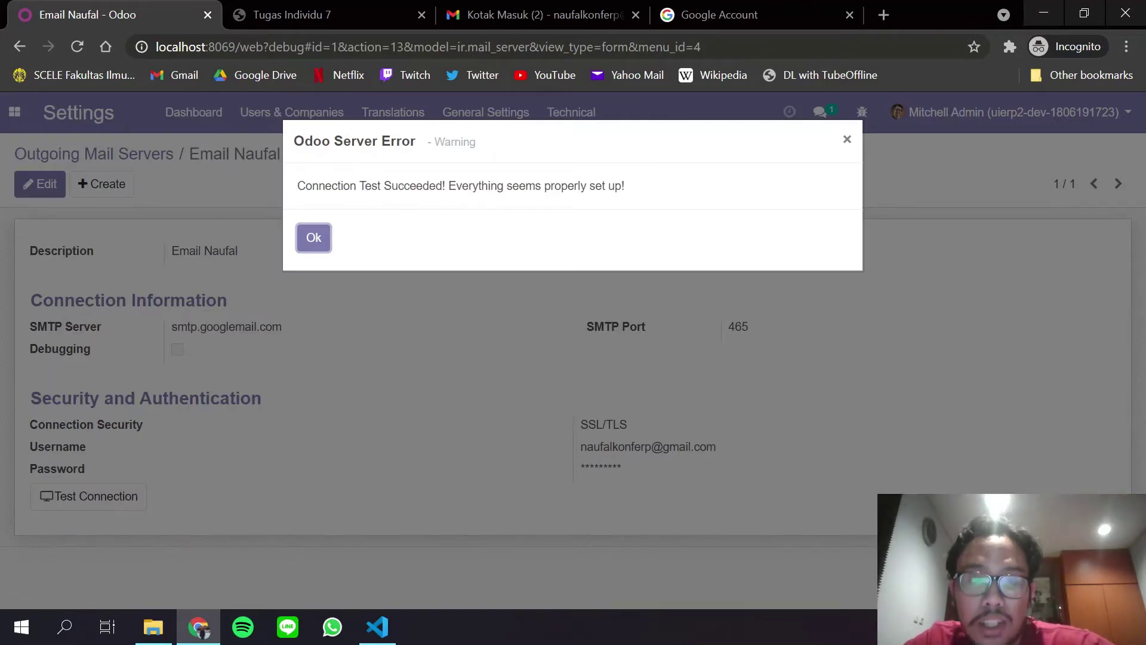
{"action": "left_click", "coordinate": [317, 240]}
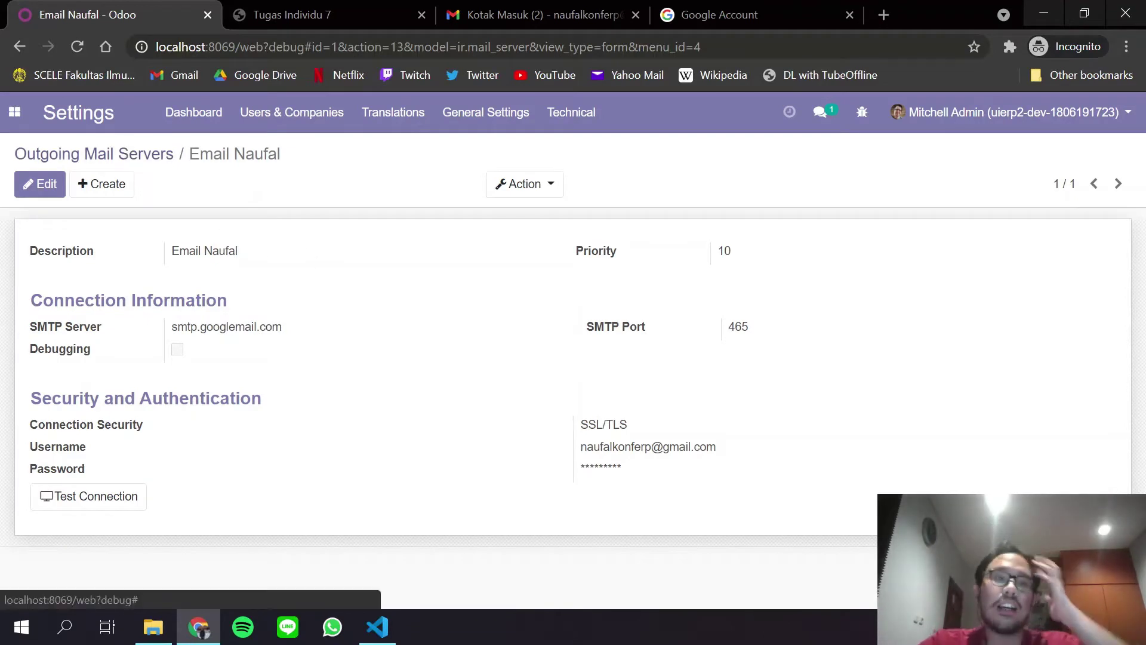
{"action": "left_click", "coordinate": [94, 154]}
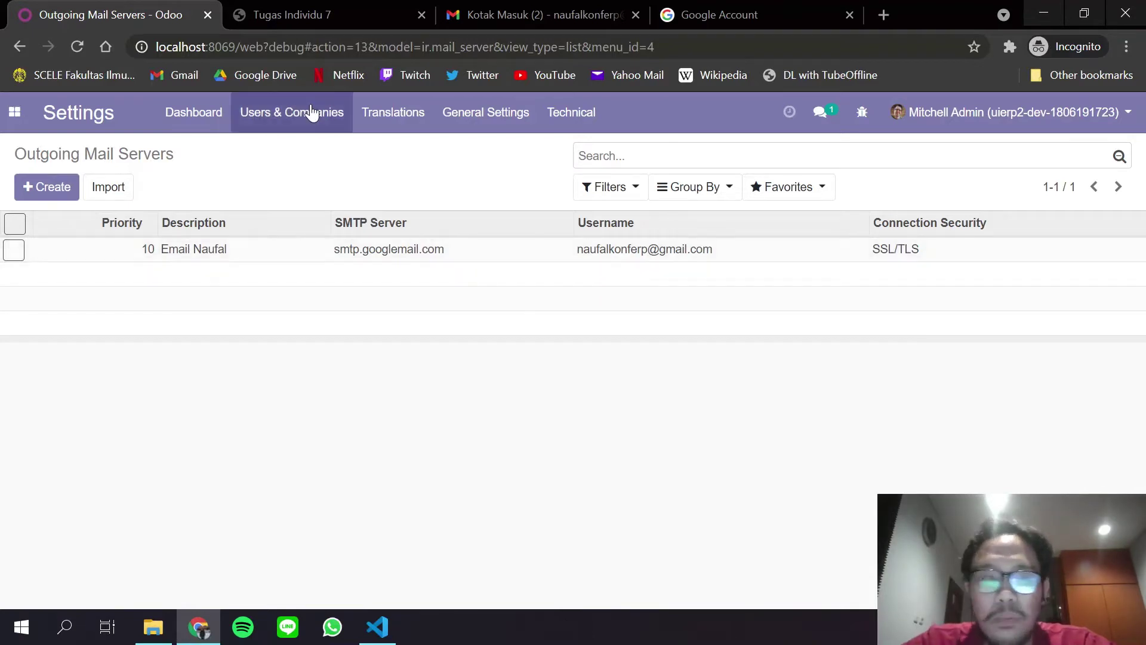
In the Purchase app, create a new RFQ with Azure Interior as the vendor.
{"action": "left_click", "coordinate": [14, 114]}
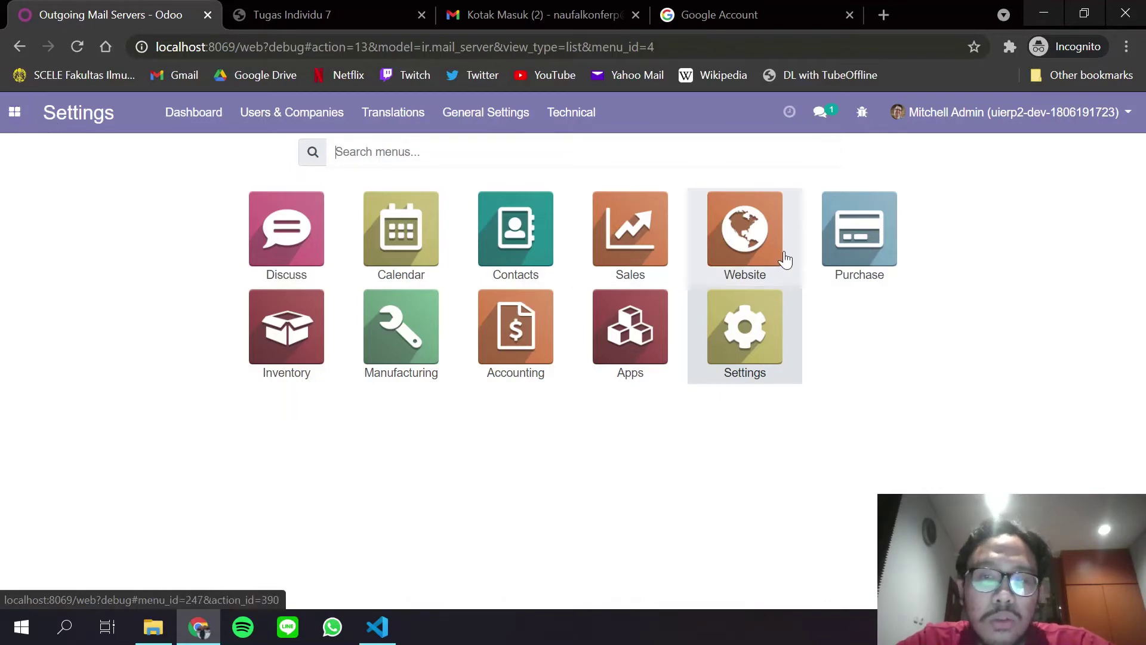
{"action": "left_click", "coordinate": [860, 243]}
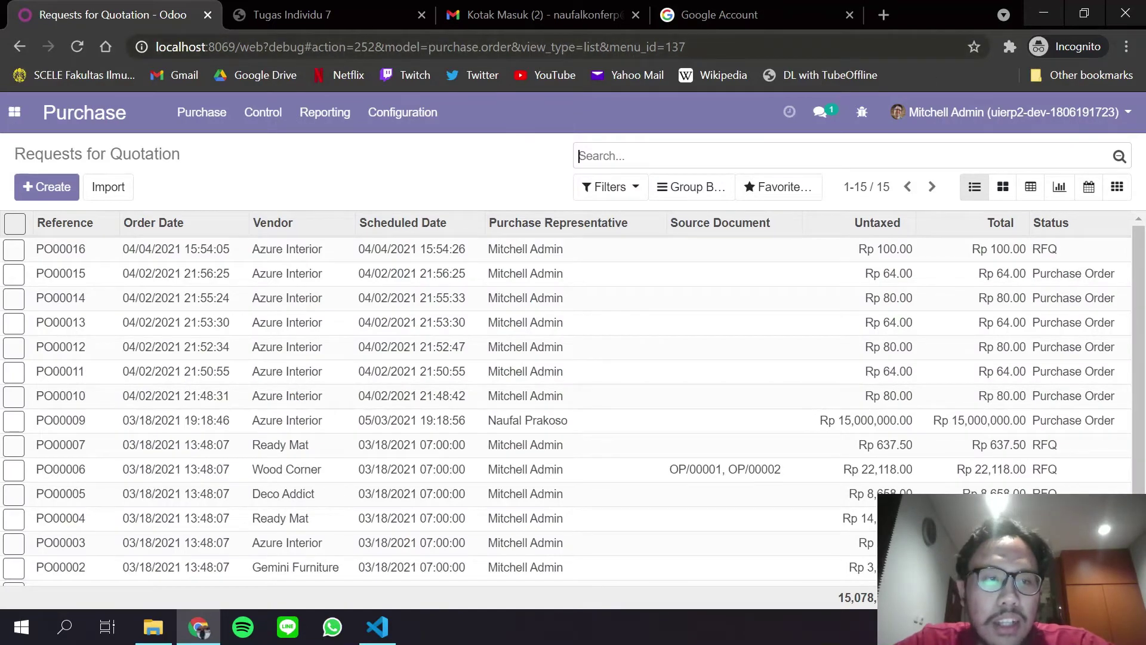
{"action": "left_click", "coordinate": [66, 190]}
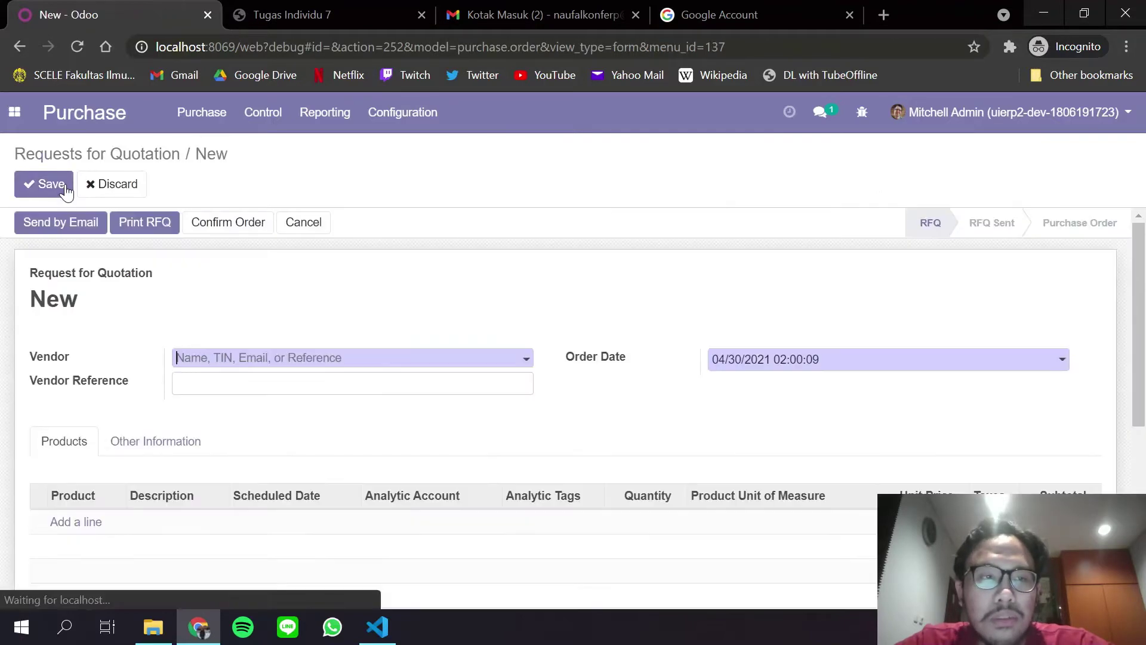
{"action": "left_click", "coordinate": [264, 359]}
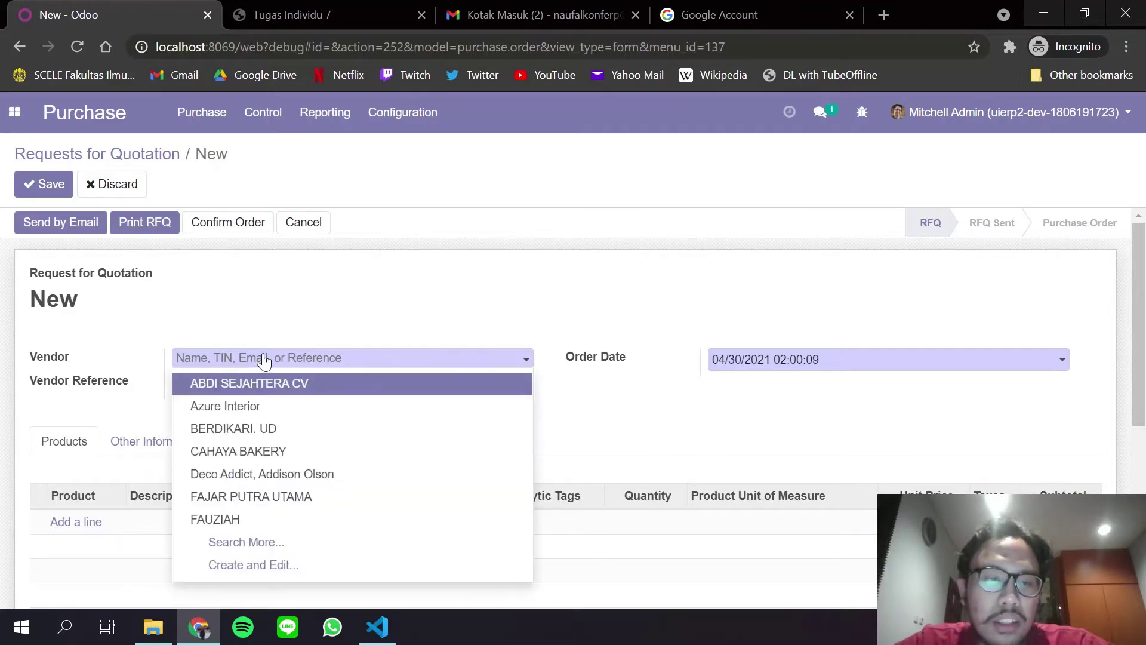
{"action": "left_click", "coordinate": [280, 412]}
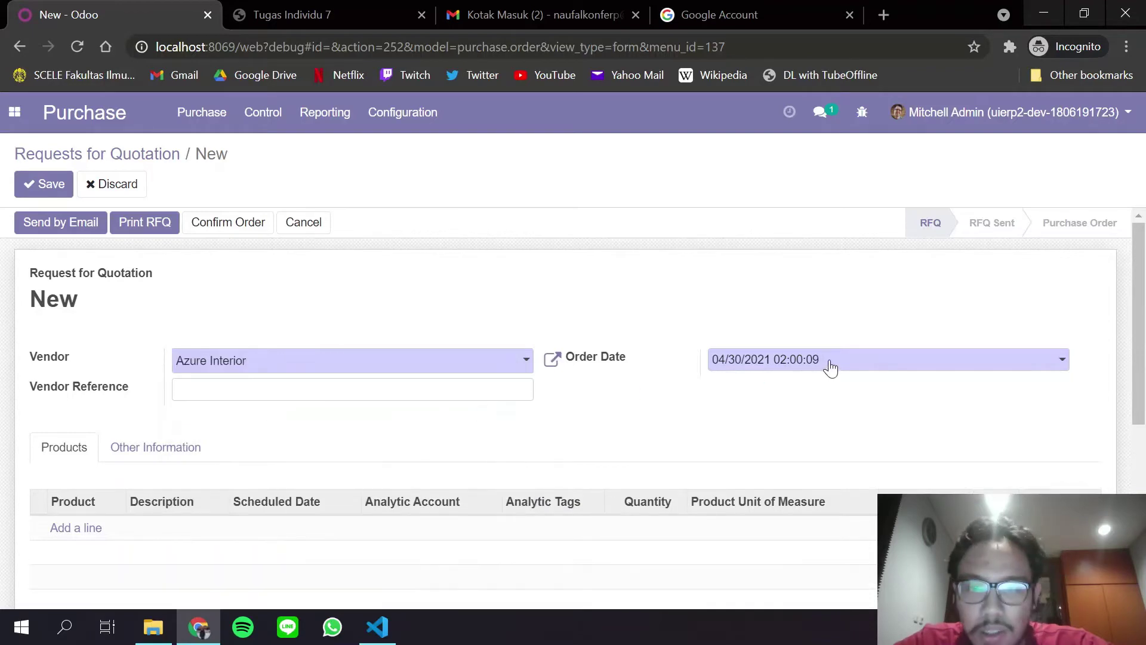
{"action": "scroll", "coordinate": [251, 351], "scroll_direction": "down", "scroll_amount": 4}
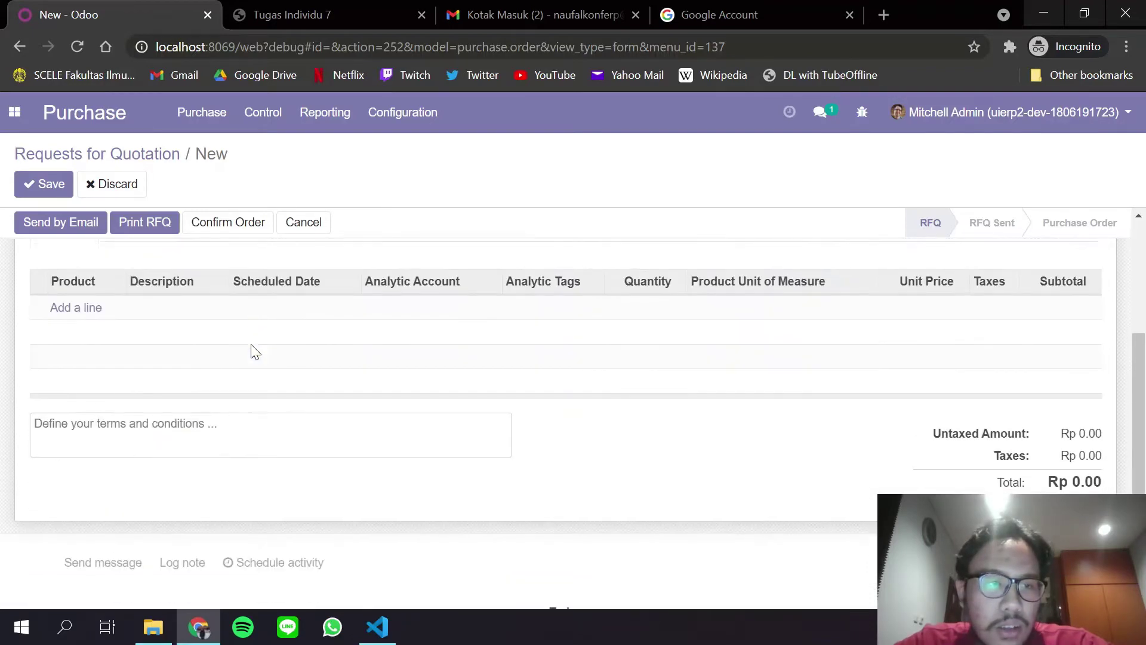
Add a line for 30 [NTP] Acoustic Bloc Screens at a unit price of 1,000,000.
{"action": "left_click", "coordinate": [87, 312]}
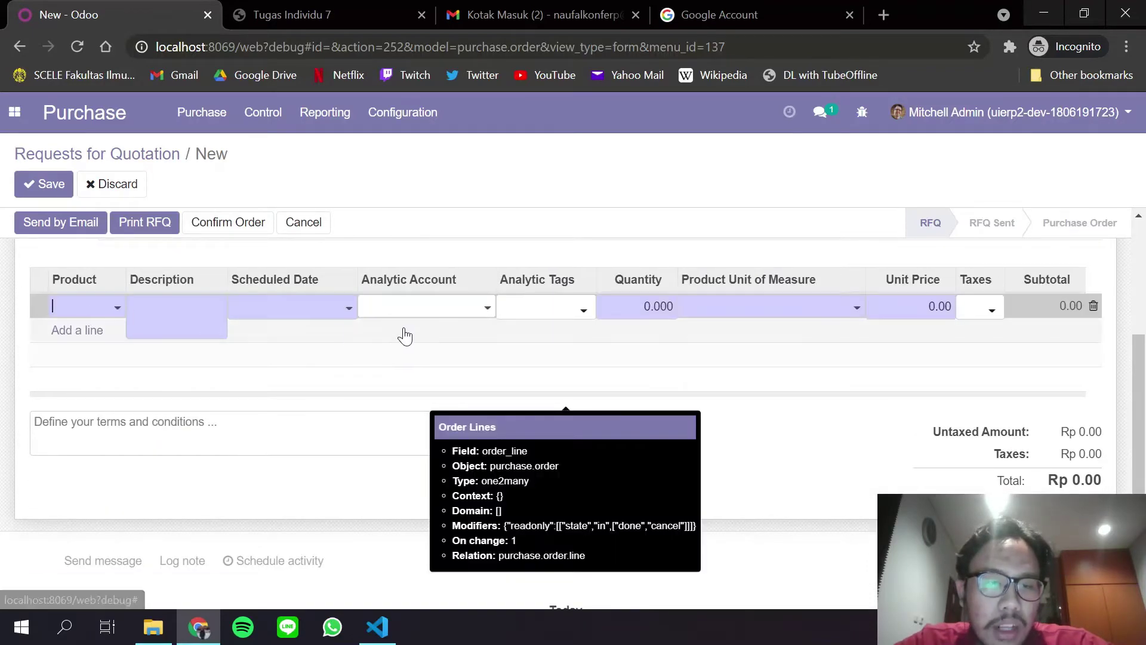
{"action": "left_click", "coordinate": [102, 317]}
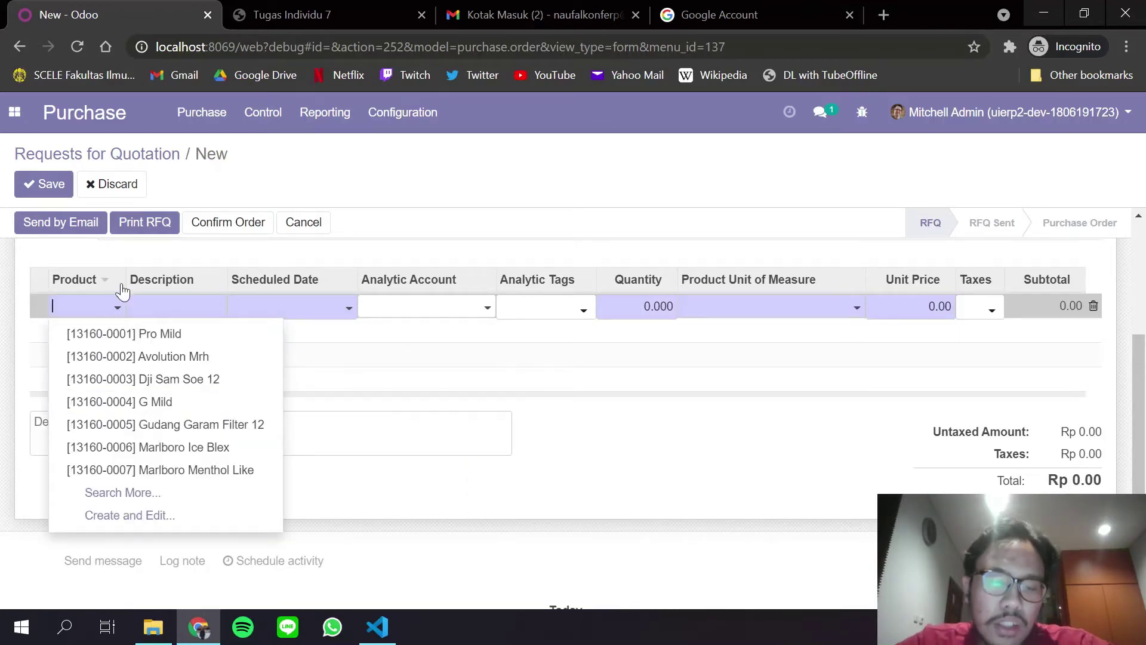
{"action": "type", "text": "ntp"}
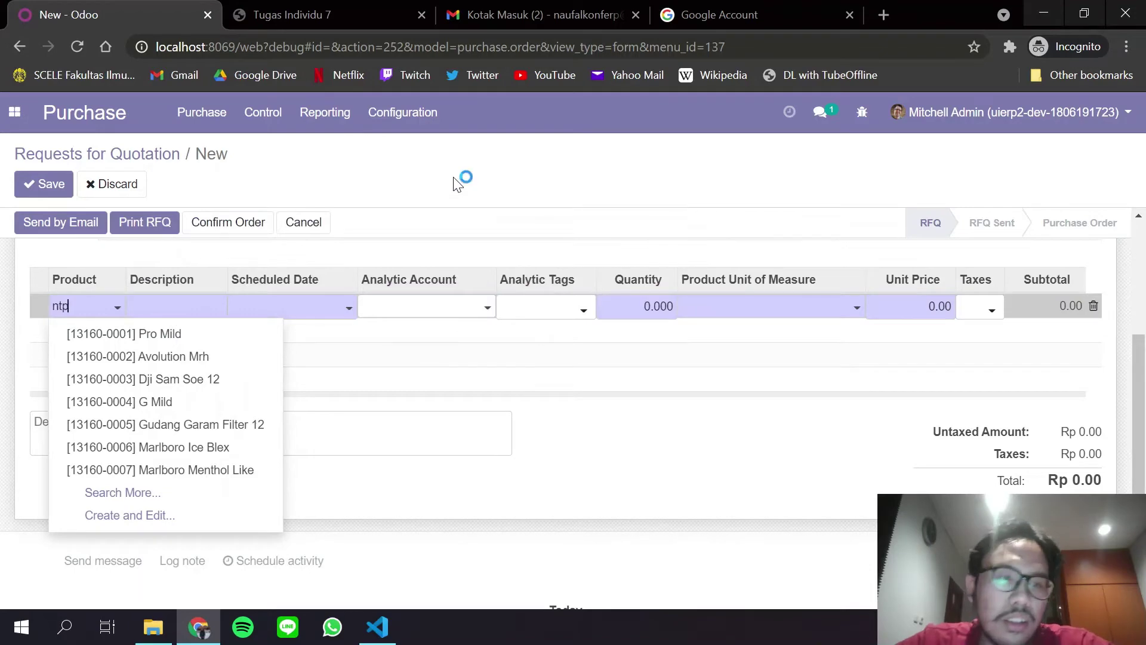
{"action": "left_click", "coordinate": [167, 403]}
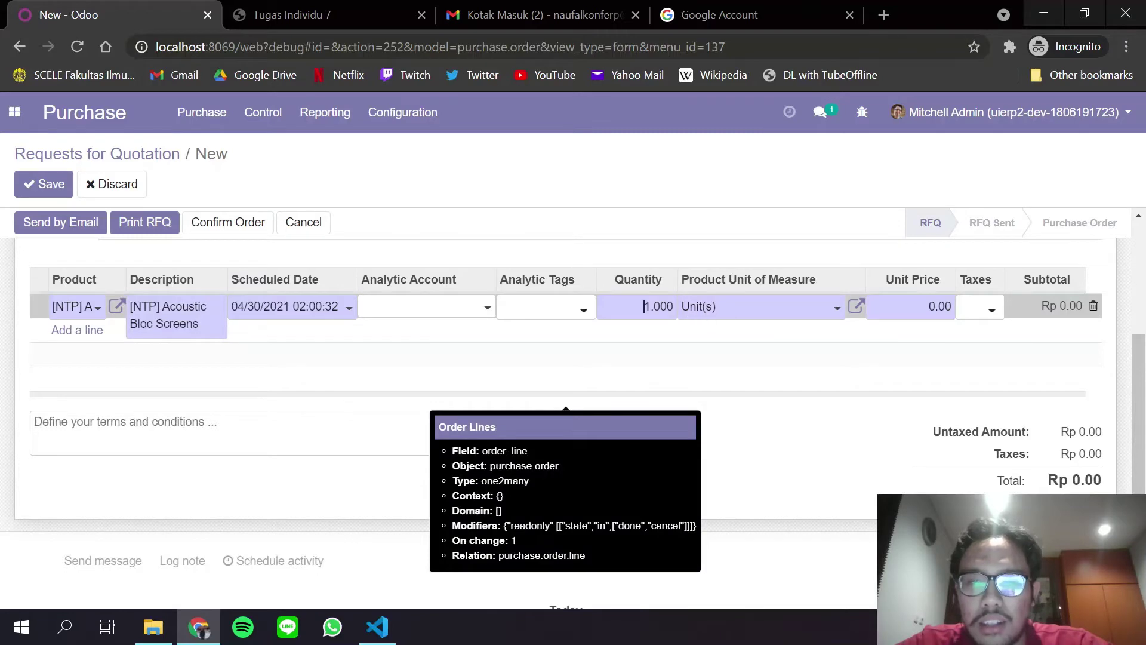
{"action": "key", "text": "ctrl+a"}
{"action": "type", "text": "30"}
{"action": "left_click", "coordinate": [940, 305]}
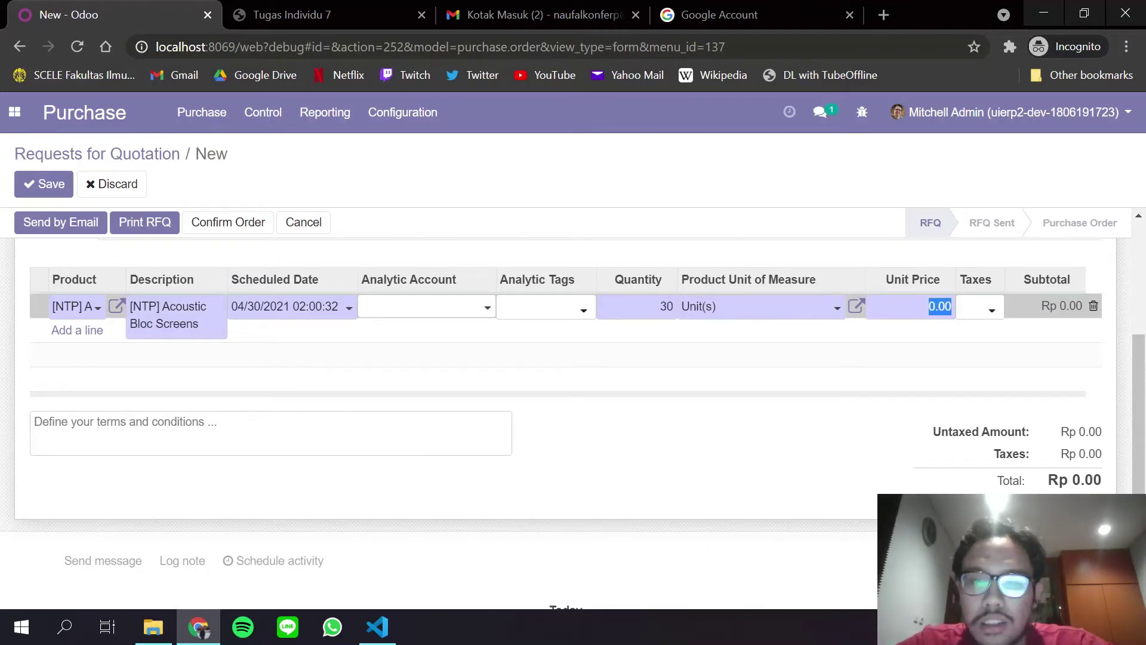
{"action": "type", "text": "20"}
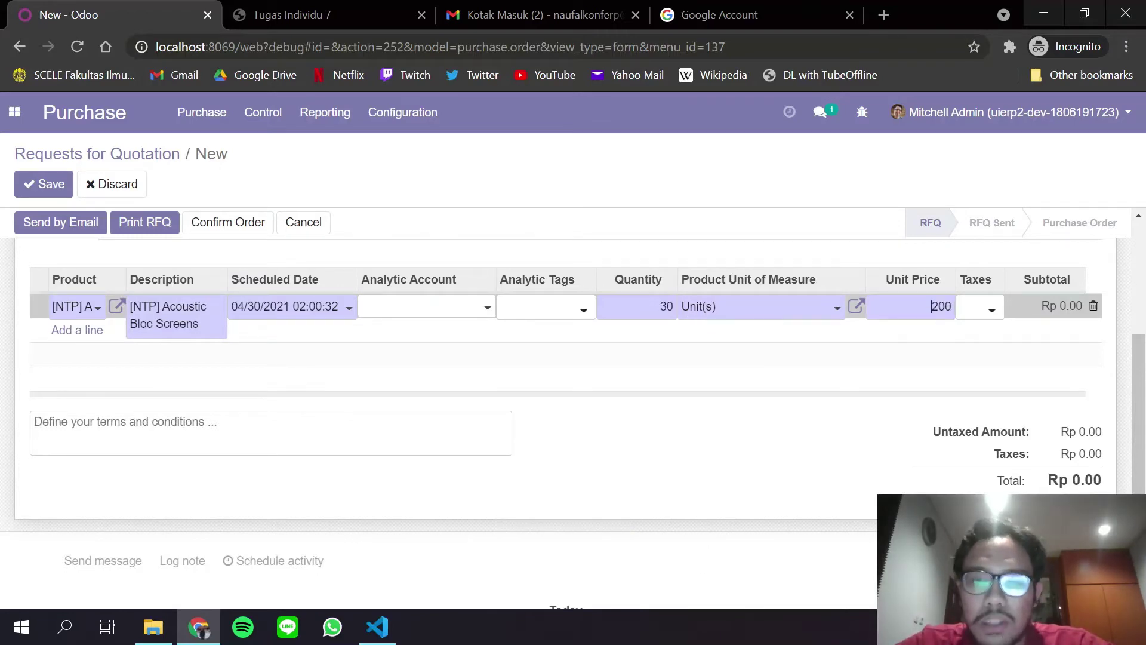
{"action": "key", "text": "ctrl+a"}
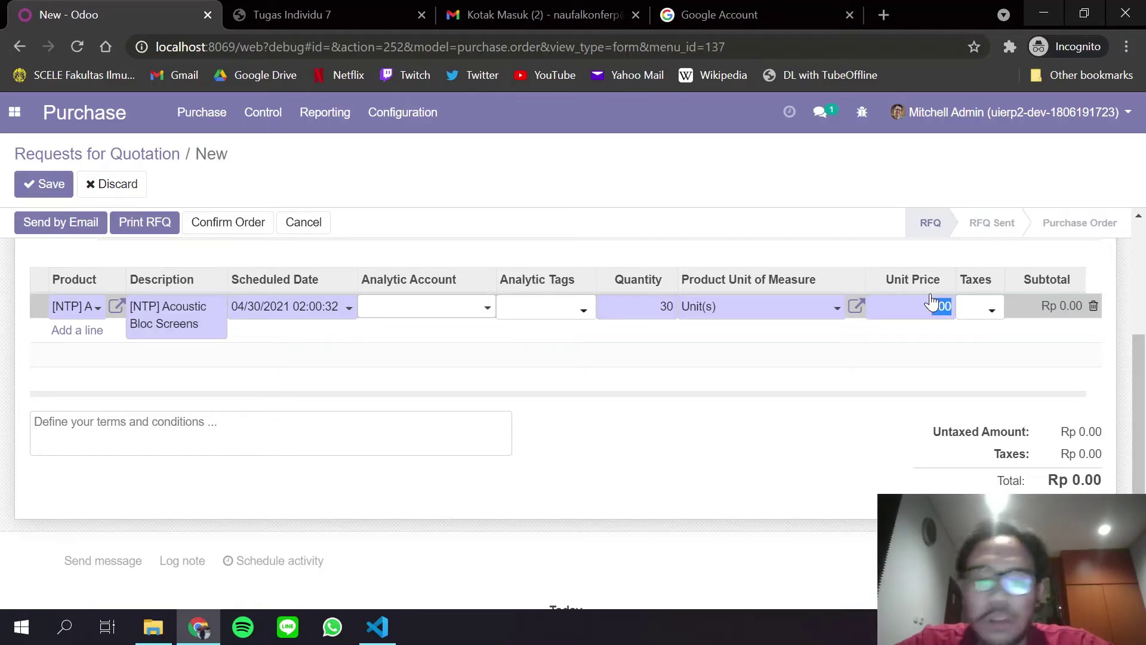
{"action": "type", "text": "10000"}
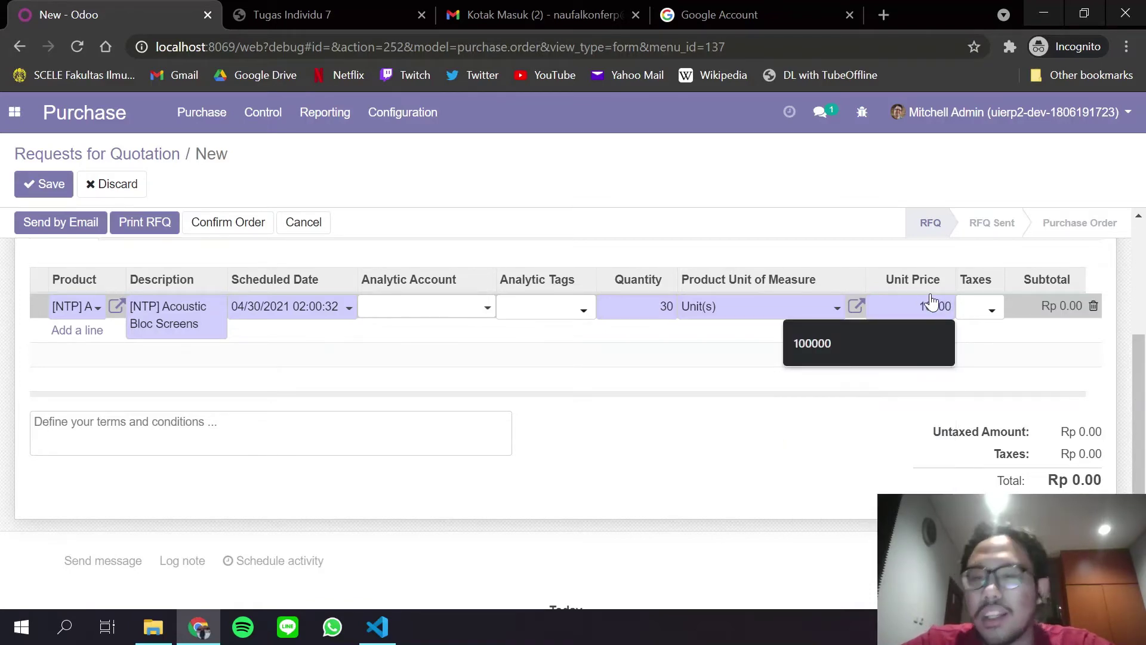
{"action": "type", "text": "00"}
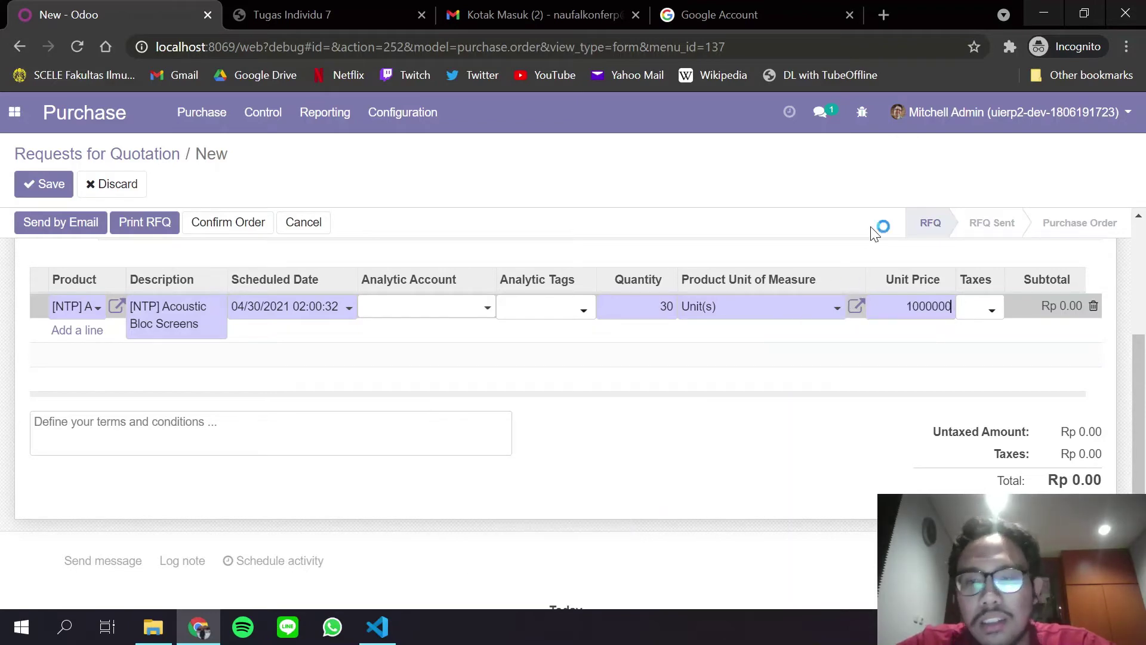
{"action": "key", "text": "Return"}
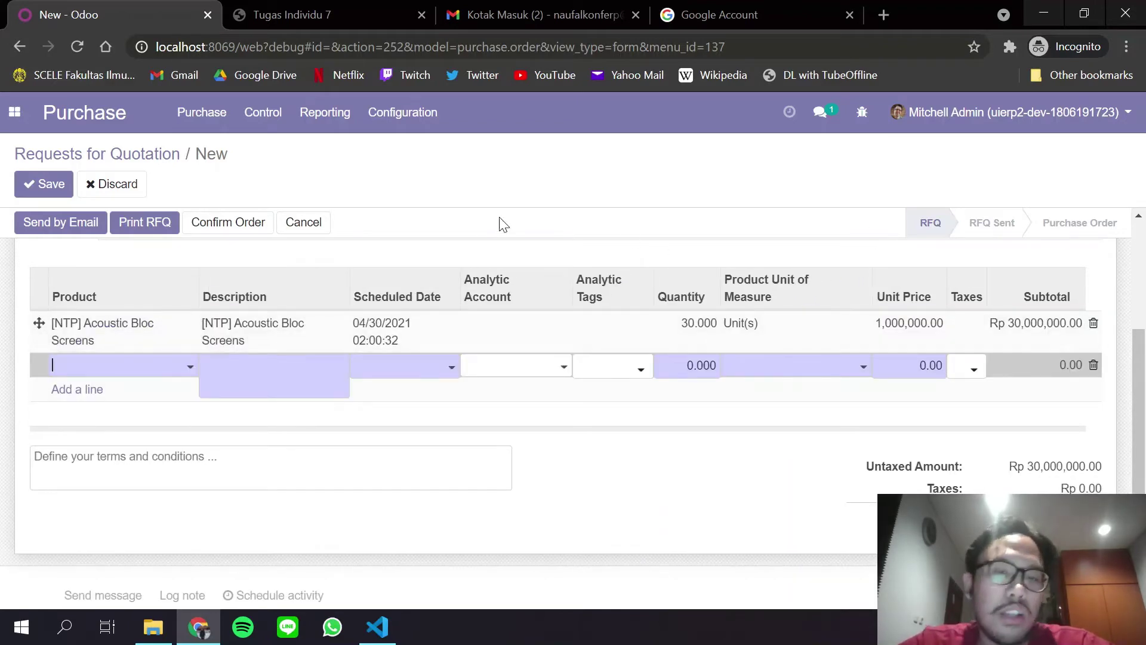
{"action": "key", "text": "Escape"}
Glance at Gmail, then save the new request for quotation in Odoo as PO00017.
{"action": "scroll", "coordinate": [555, 410], "scroll_direction": "up", "scroll_amount": 4}
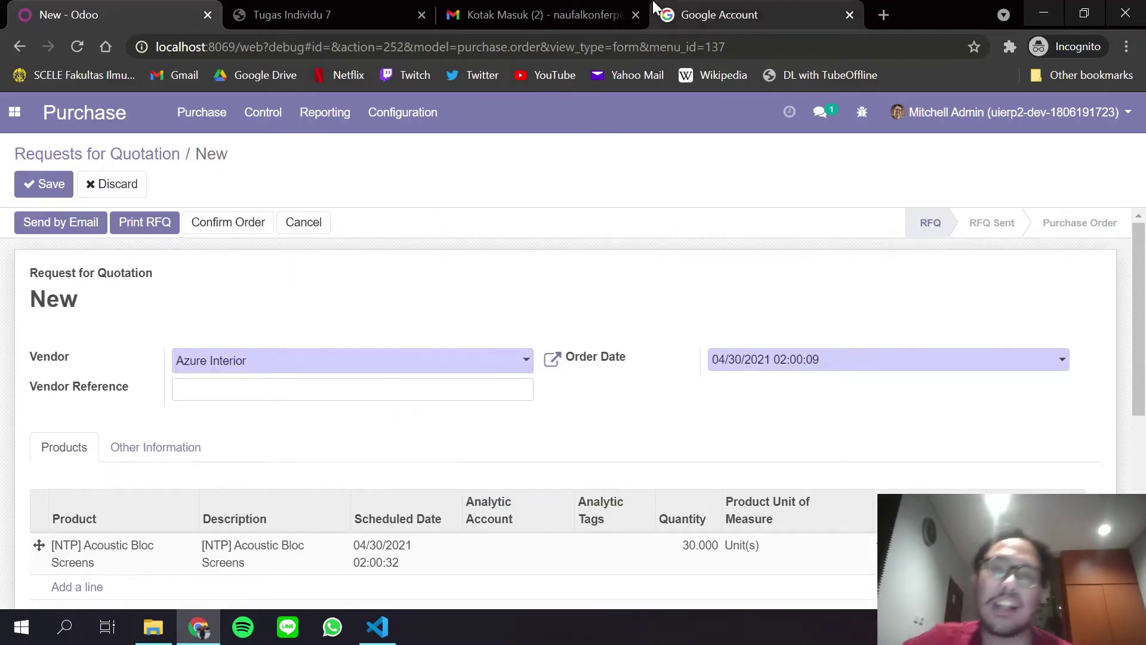
{"action": "left_click", "coordinate": [537, 14]}
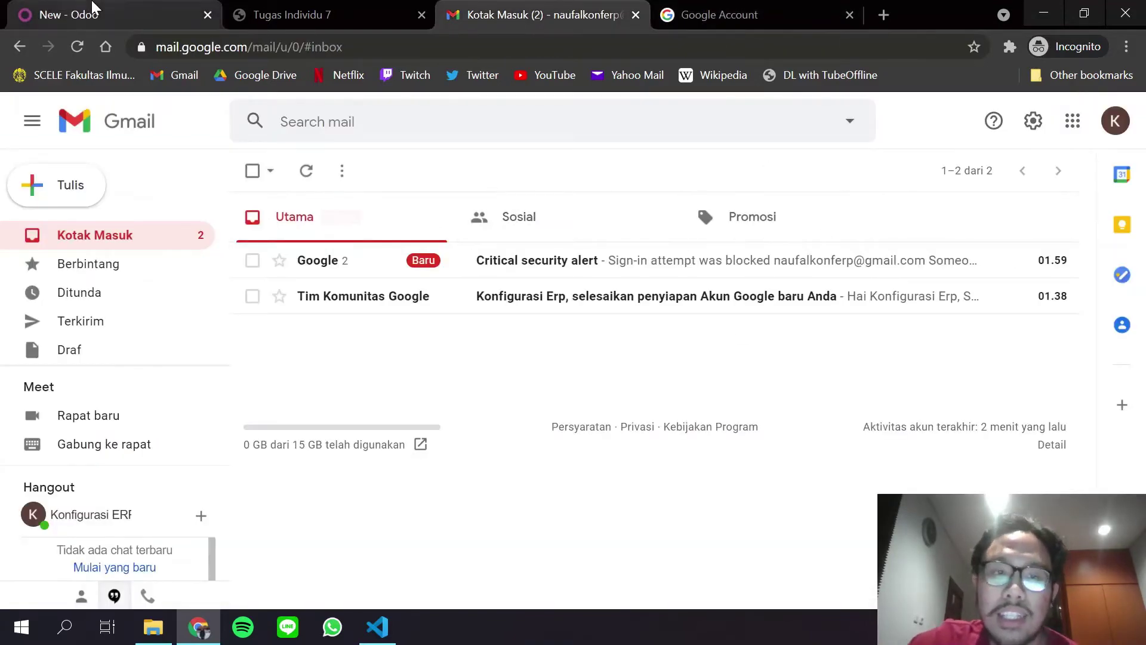
{"action": "left_click", "coordinate": [96, 13]}
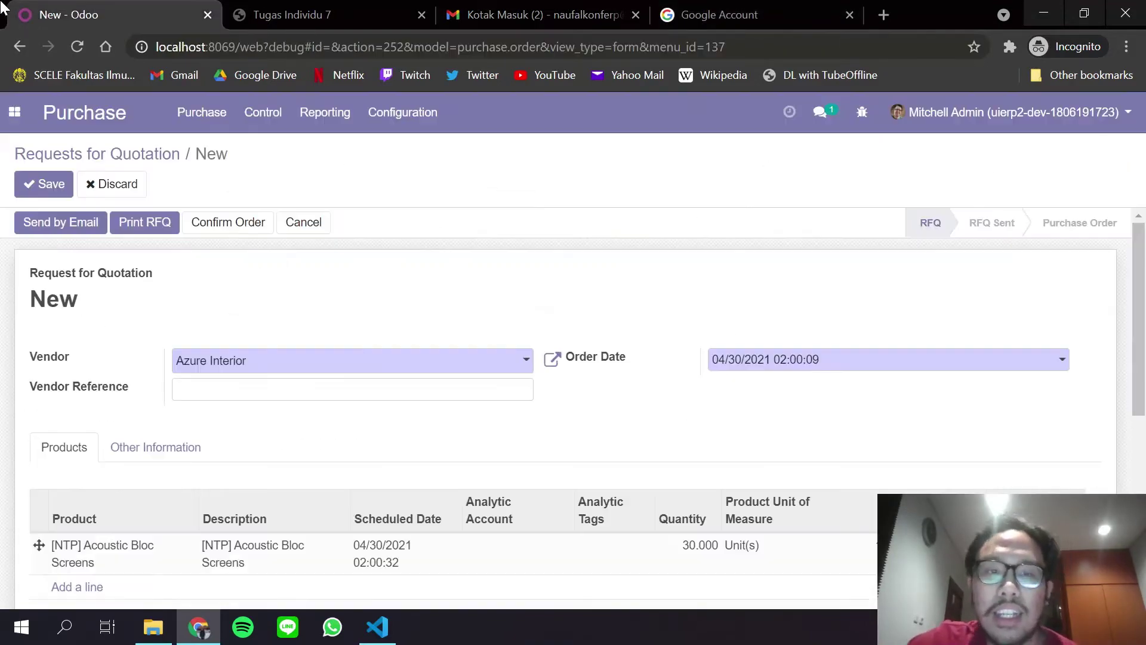
{"action": "left_click", "coordinate": [41, 189]}
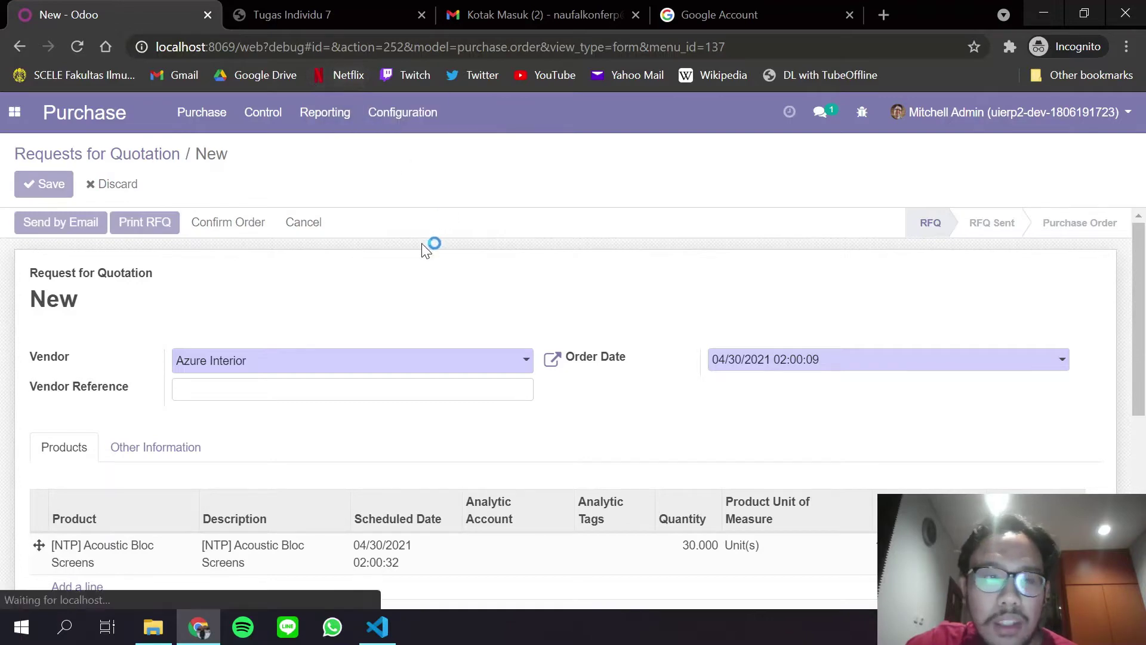
{"action": "left_click", "coordinate": [70, 222]}
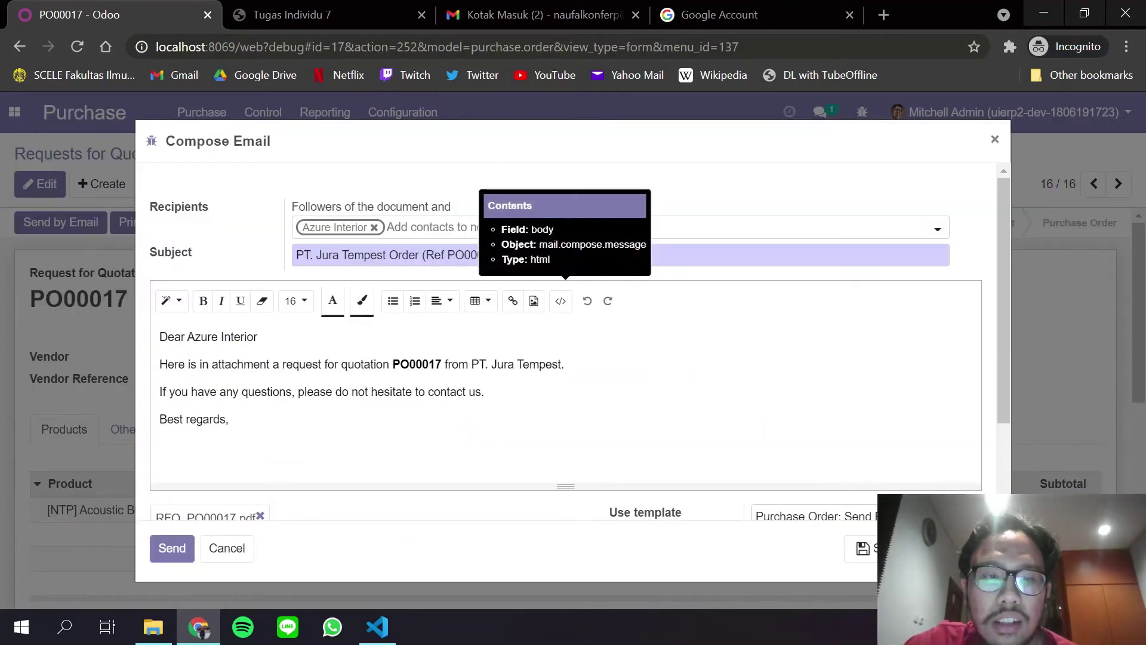
Review the Compose Email with RFQ_PO00017.pdf attached and send it to Azure Interior.
{"action": "scroll", "coordinate": [567, 422], "scroll_direction": "down", "scroll_amount": 2}
{"action": "scroll", "coordinate": [525, 358], "scroll_direction": "up", "scroll_amount": 2}
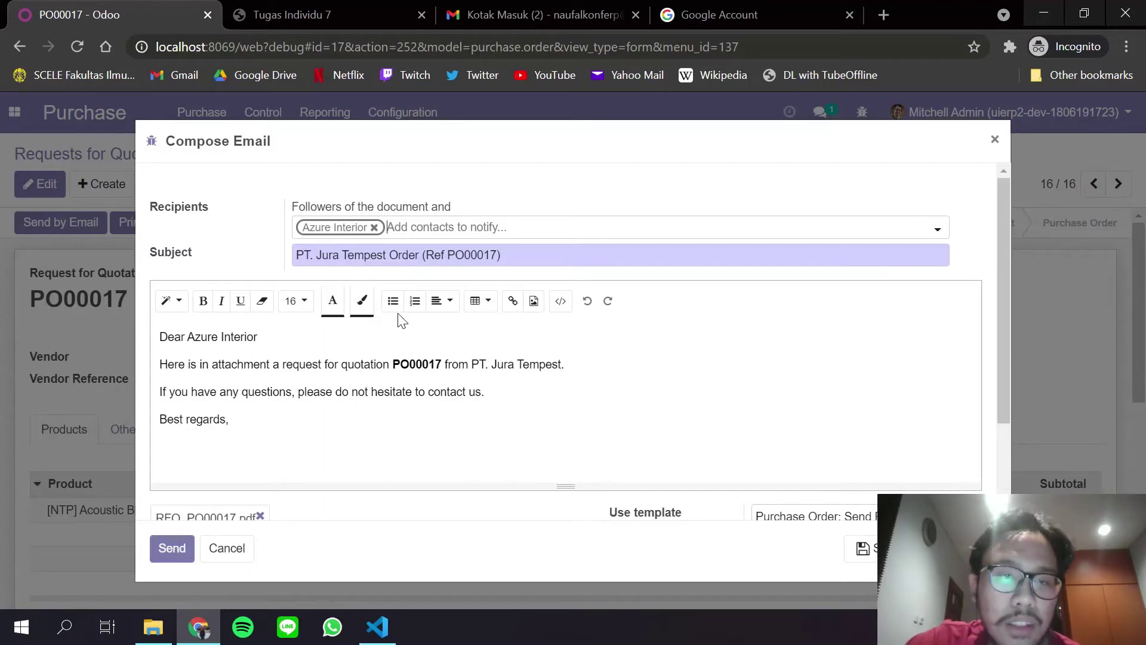
{"action": "scroll", "coordinate": [401, 321], "scroll_direction": "down", "scroll_amount": 2}
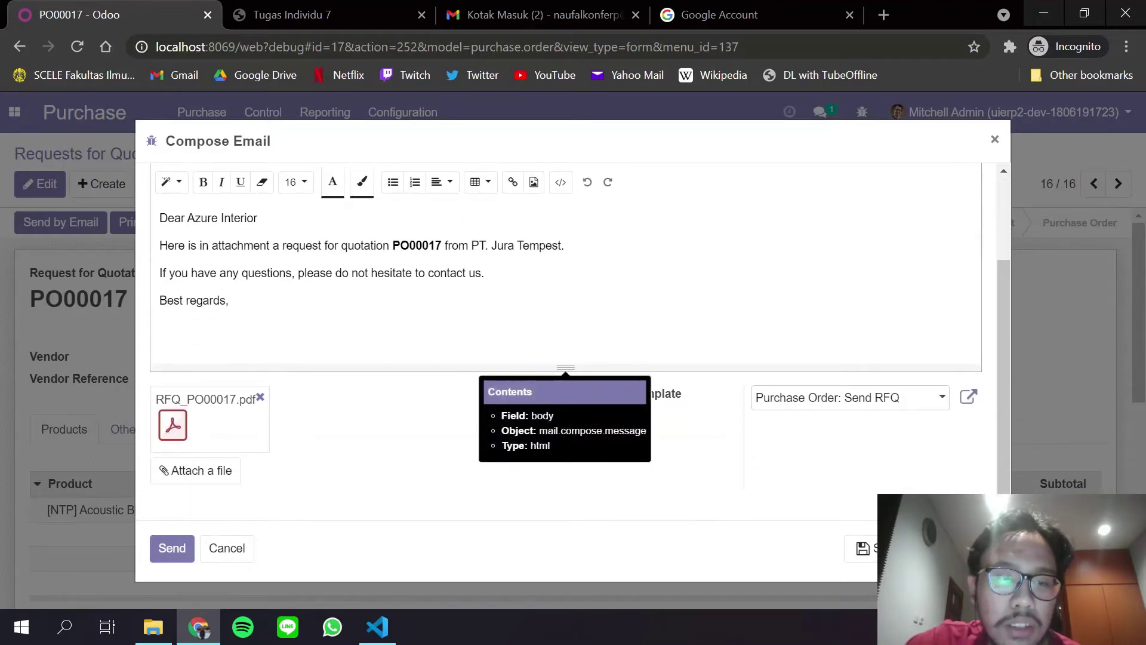
{"action": "scroll", "coordinate": [565, 323], "scroll_direction": "up", "scroll_amount": 2}
{"action": "scroll", "coordinate": [566, 322], "scroll_direction": "down", "scroll_amount": 2}
{"action": "scroll", "coordinate": [565, 323], "scroll_direction": "up", "scroll_amount": 2}
{"action": "scroll", "coordinate": [566, 322], "scroll_direction": "down", "scroll_amount": 2}
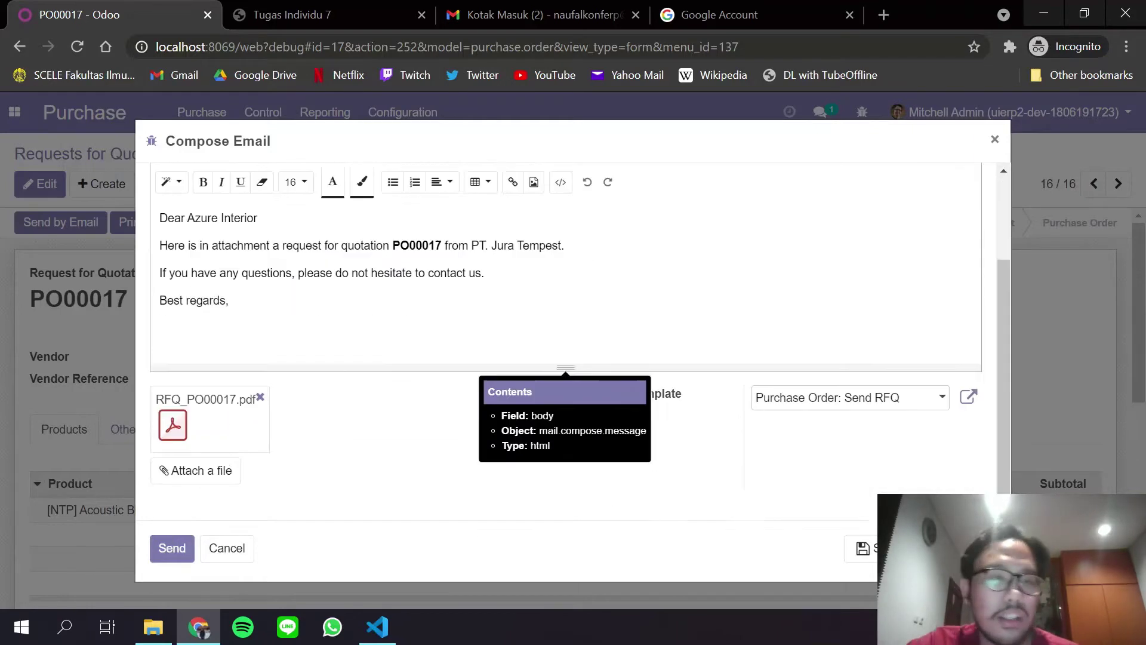
{"action": "left_click", "coordinate": [168, 544]}
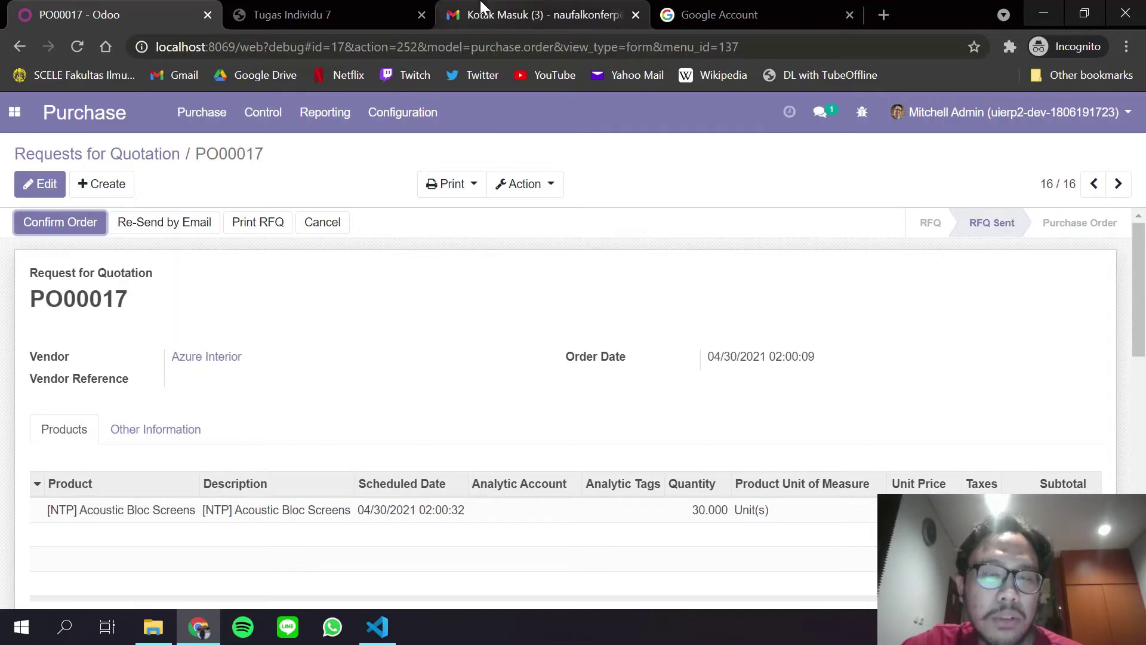
Open the PT. Jura Tempest Order (Ref PO00017) thread in Gmail and scroll through it.
{"action": "left_click", "coordinate": [508, 14]}
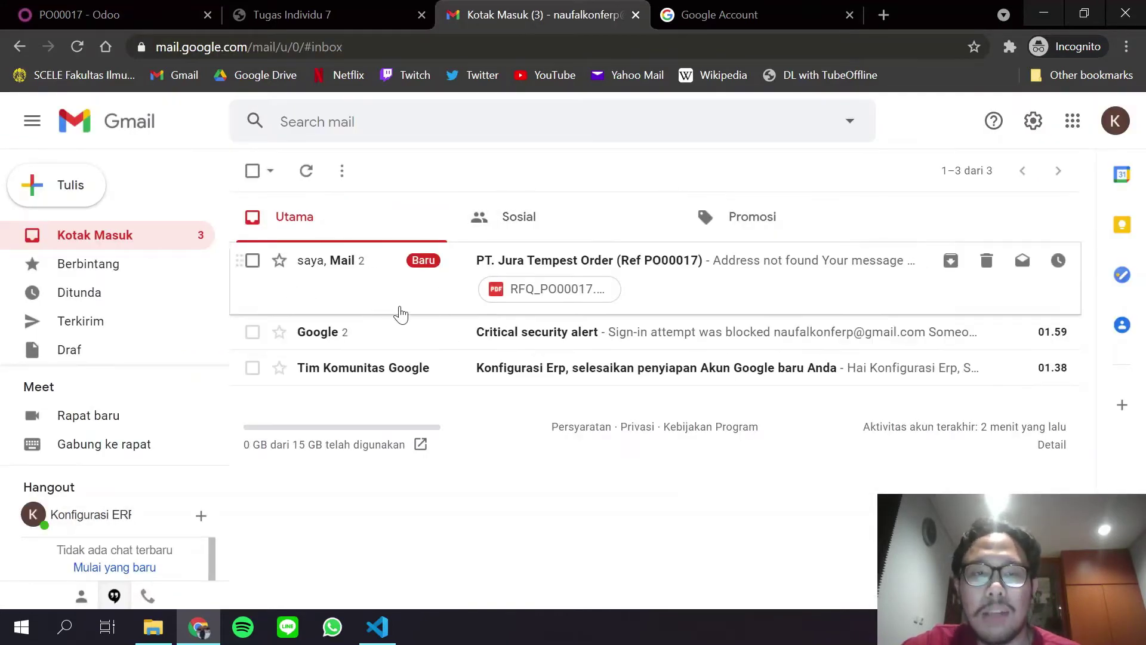
{"action": "left_click", "coordinate": [396, 312]}
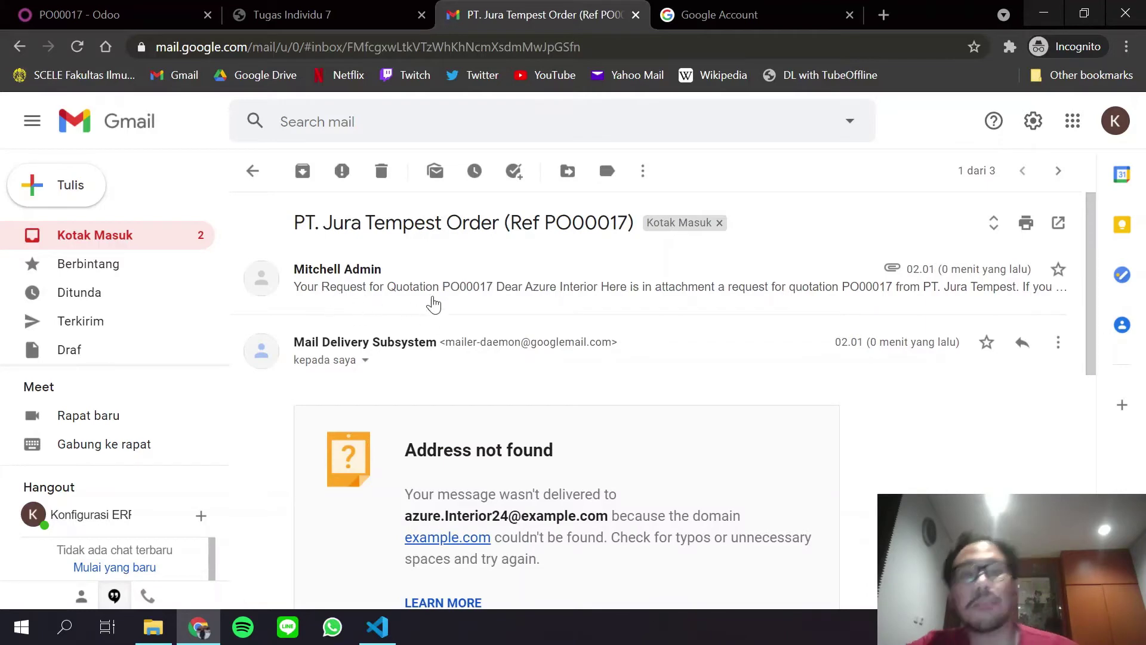
{"action": "scroll", "coordinate": [508, 304], "scroll_direction": "down", "scroll_amount": 2}
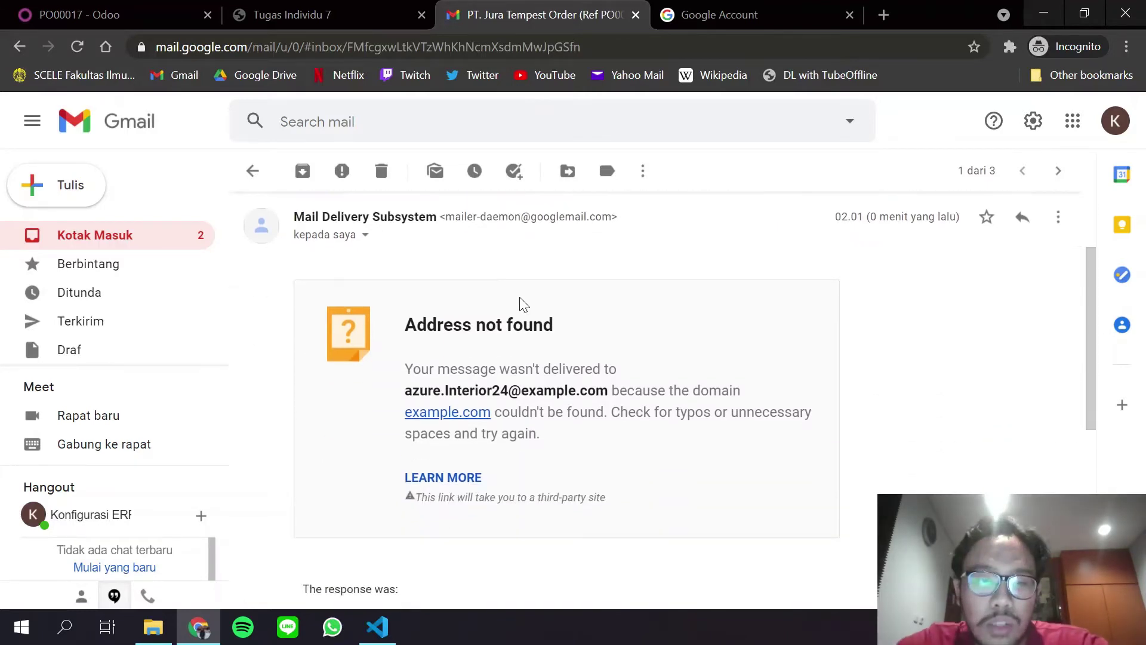
{"action": "scroll", "coordinate": [525, 304], "scroll_direction": "up", "scroll_amount": 2}
{"action": "scroll", "coordinate": [524, 322], "scroll_direction": "down", "scroll_amount": 8}
{"action": "scroll", "coordinate": [524, 322], "scroll_direction": "down", "scroll_amount": 1}
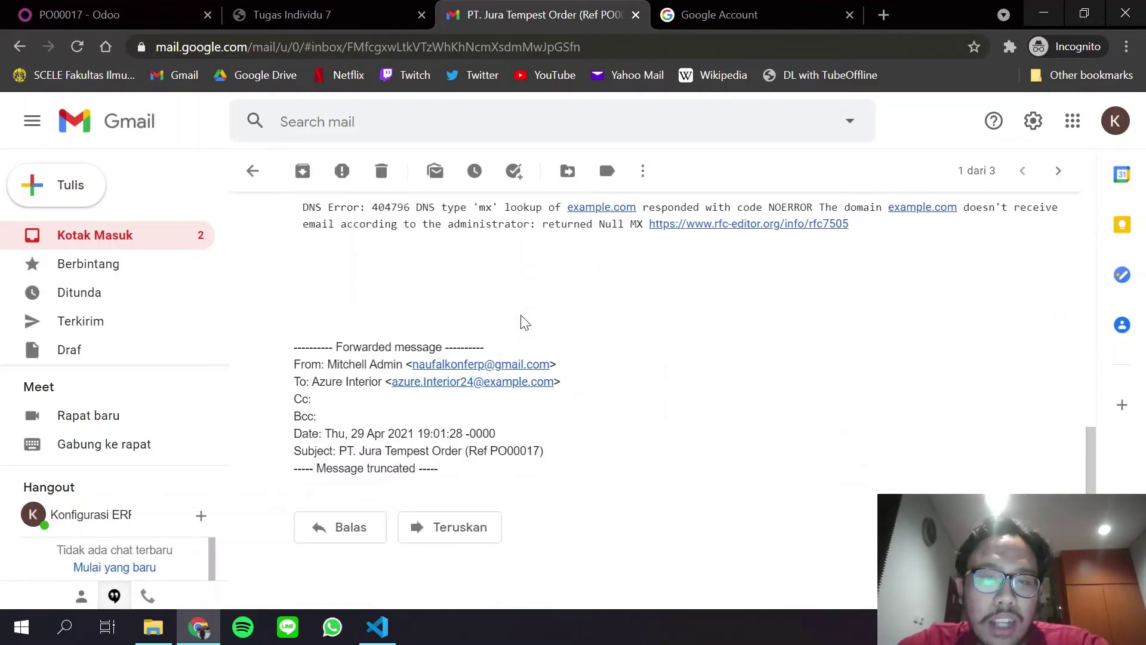
{"action": "scroll", "coordinate": [524, 322], "scroll_direction": "up", "scroll_amount": 2}
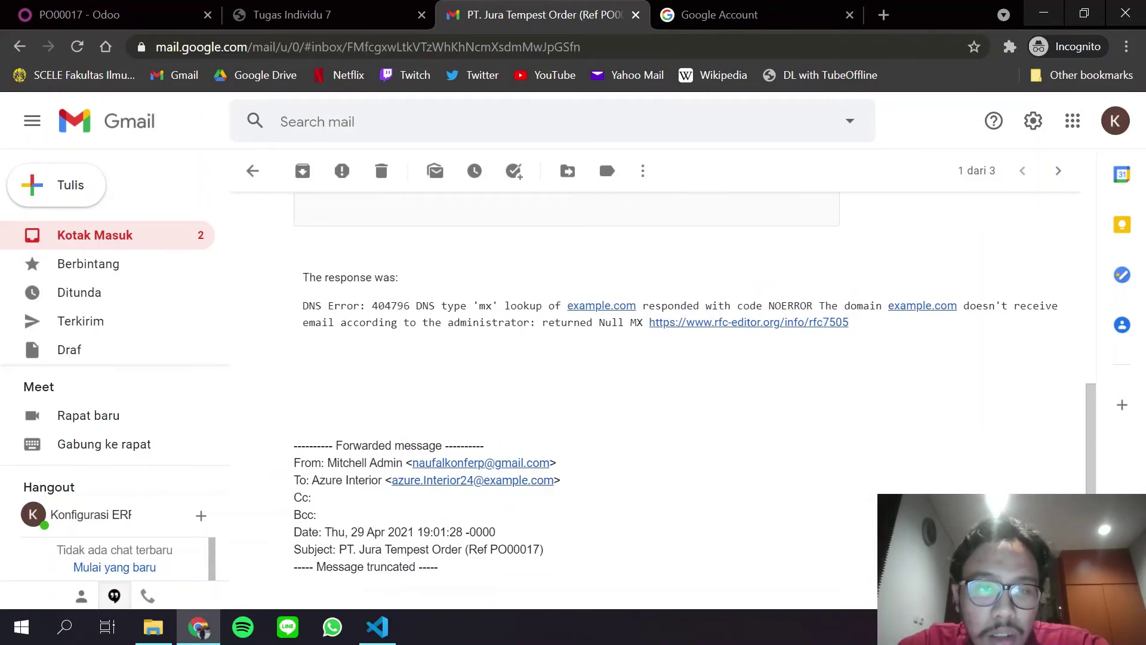
{"action": "scroll", "coordinate": [502, 330], "scroll_direction": "up", "scroll_amount": 6}
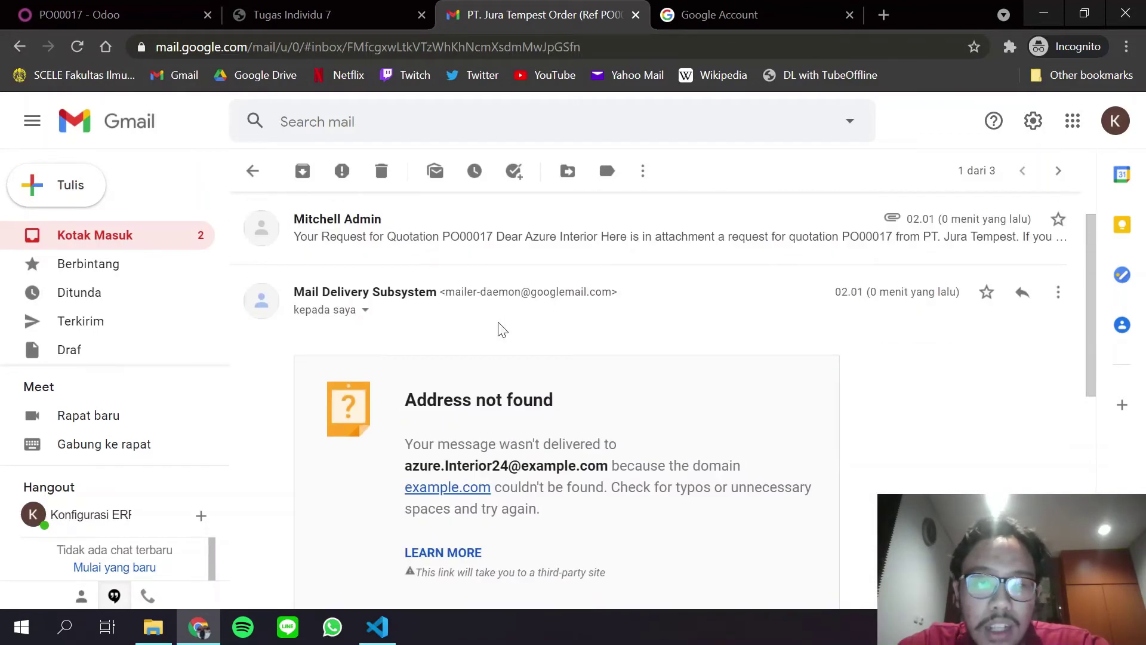
{"action": "scroll", "coordinate": [502, 330], "scroll_direction": "down", "scroll_amount": 8}
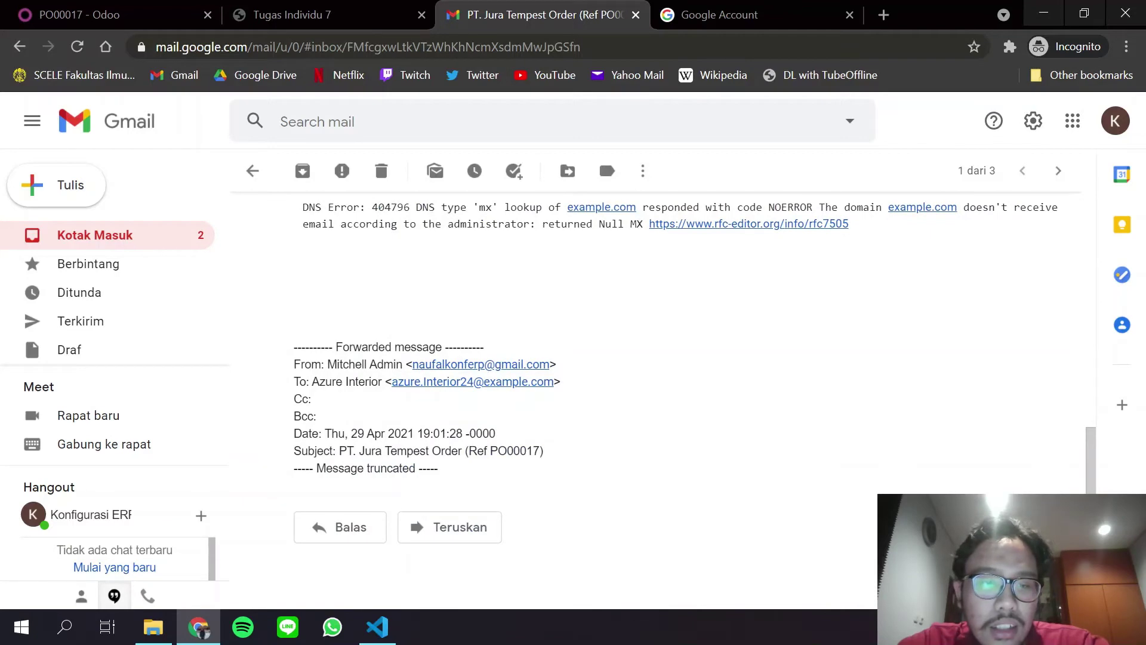
{"action": "key", "text": "Home"}
{"action": "scroll", "coordinate": [584, 414], "scroll_direction": "down", "scroll_amount": 4}
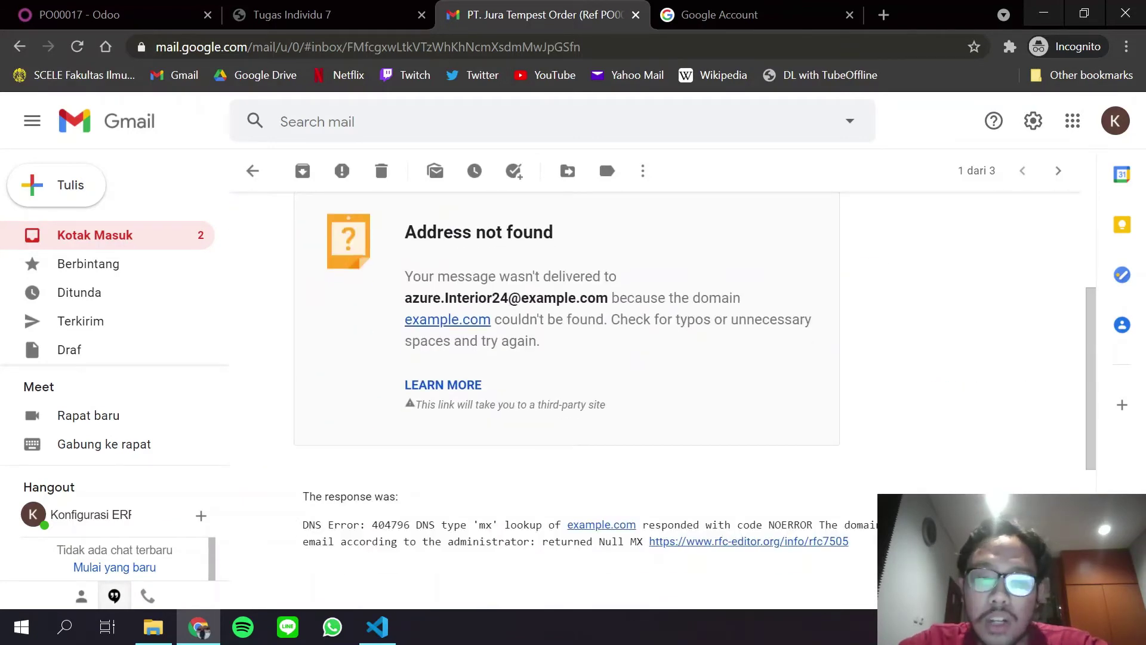
{"action": "scroll", "coordinate": [470, 549], "scroll_direction": "down", "scroll_amount": 1}
{"action": "scroll", "coordinate": [499, 396], "scroll_direction": "up", "scroll_amount": 2}
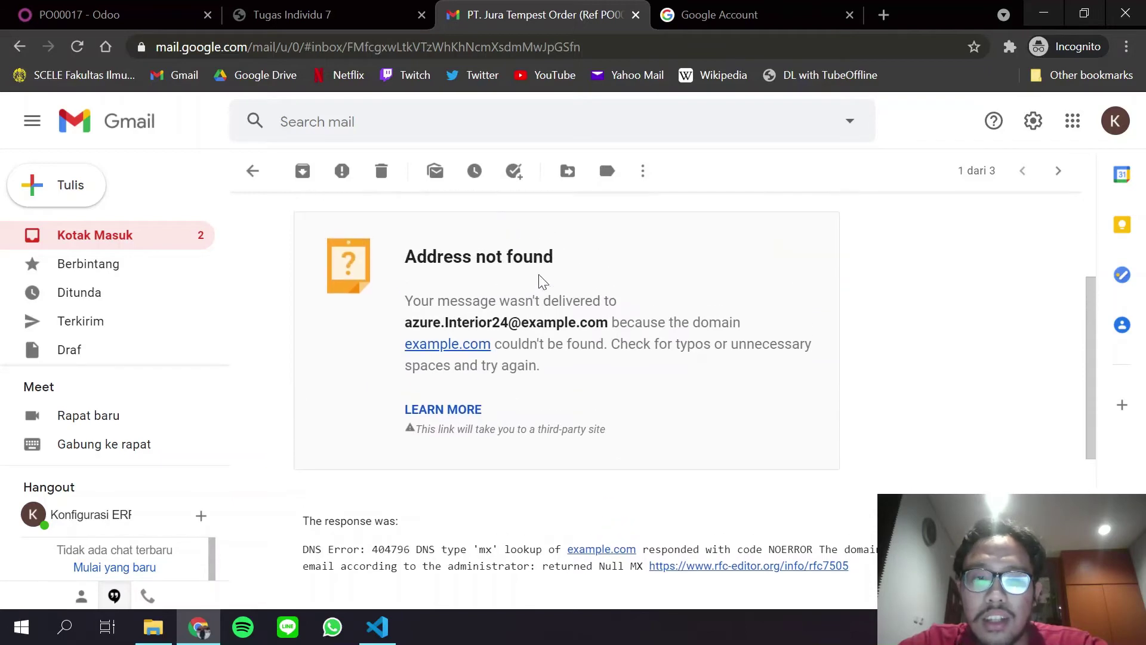
{"action": "scroll", "coordinate": [542, 281], "scroll_direction": "up", "scroll_amount": 3}
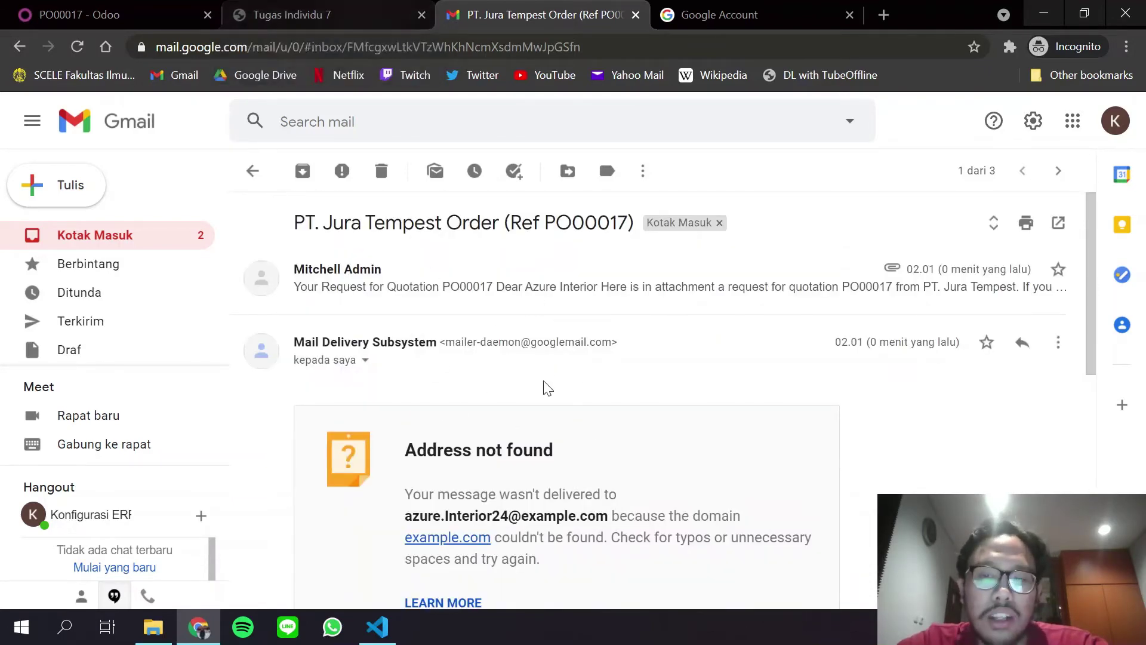
{"action": "scroll", "coordinate": [544, 385], "scroll_direction": "down", "scroll_amount": 5}
{"action": "scroll", "coordinate": [544, 388], "scroll_direction": "up", "scroll_amount": 4}
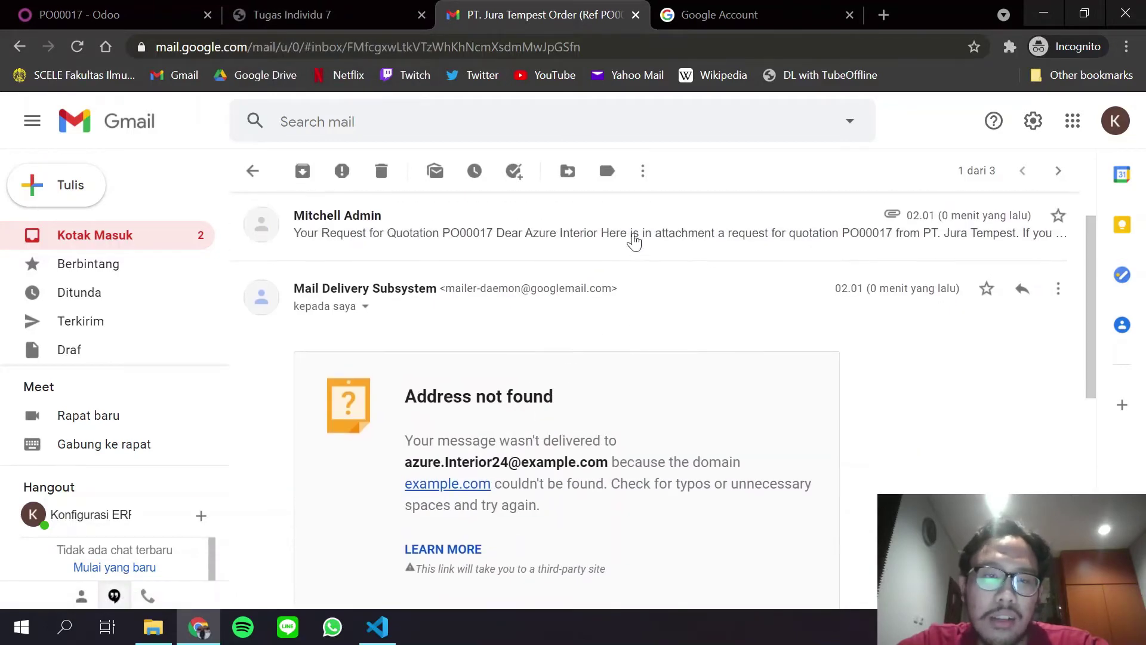
Expand the PO00017 quotation email and read its body beside the 'Address not found' bounce.
{"action": "left_click", "coordinate": [633, 239]}
{"action": "scroll", "coordinate": [588, 398], "scroll_direction": "down", "scroll_amount": 6}
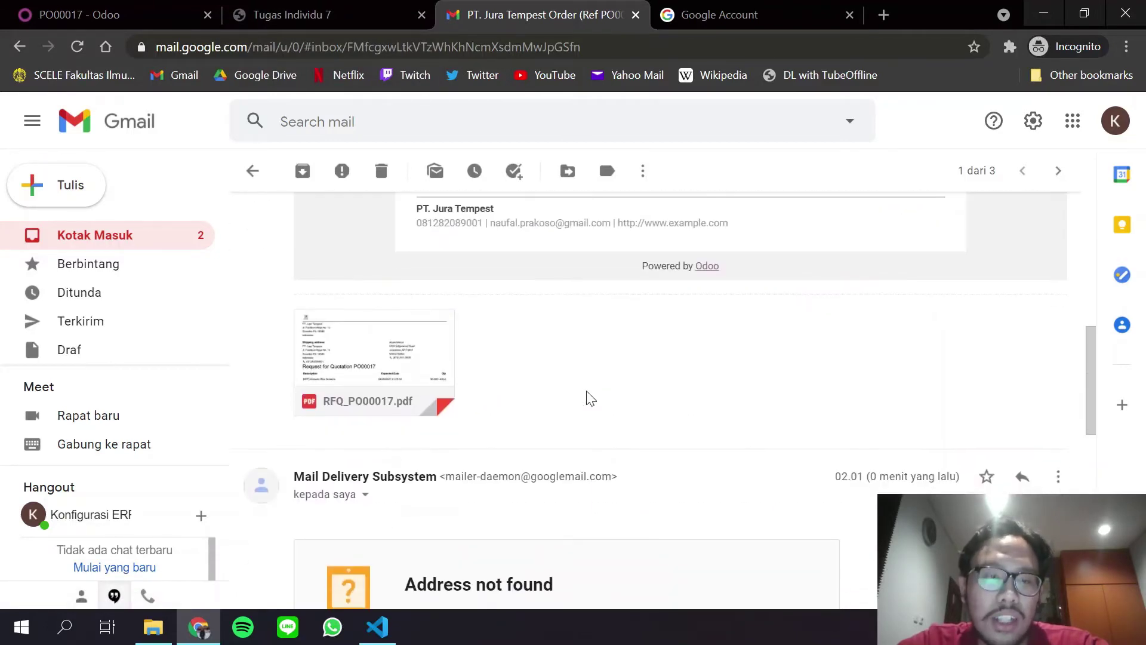
{"action": "scroll", "coordinate": [588, 397], "scroll_direction": "down", "scroll_amount": 2}
{"action": "scroll", "coordinate": [627, 302], "scroll_direction": "up", "scroll_amount": 8}
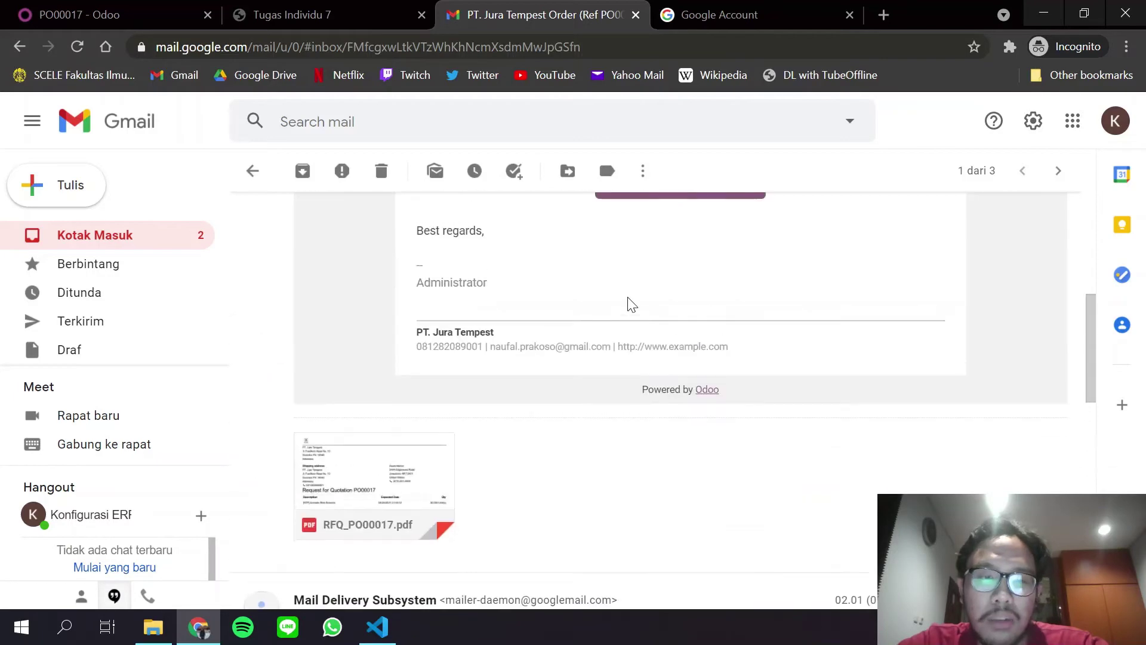
{"action": "scroll", "coordinate": [621, 309], "scroll_direction": "down", "scroll_amount": 4}
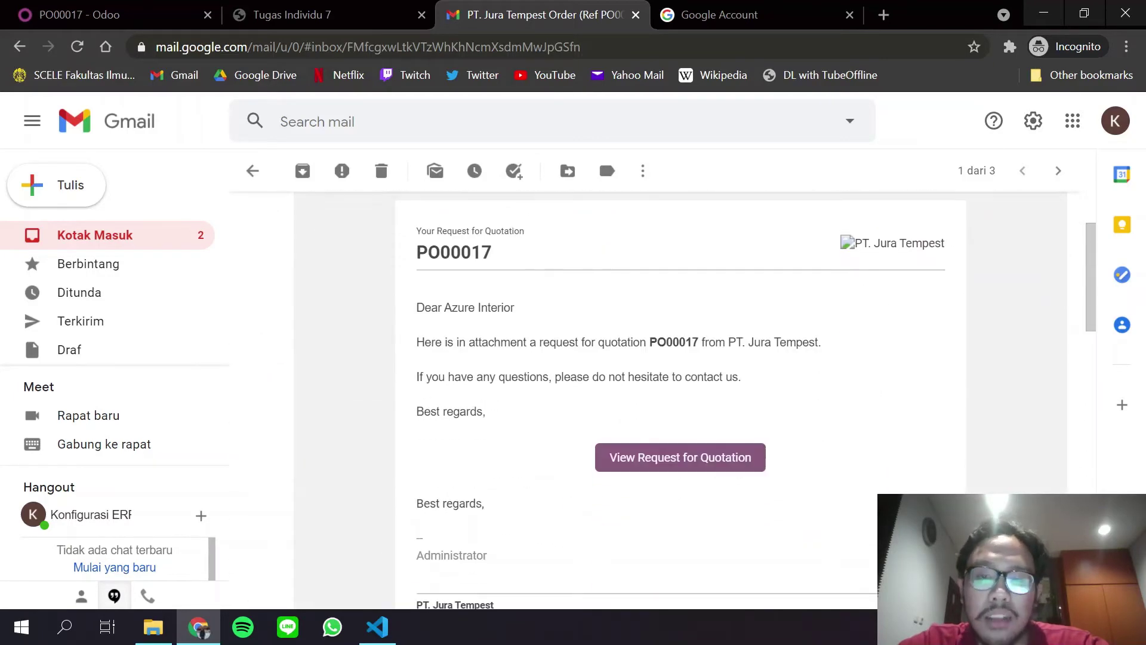
{"action": "scroll", "coordinate": [482, 320], "scroll_direction": "up", "scroll_amount": 4}
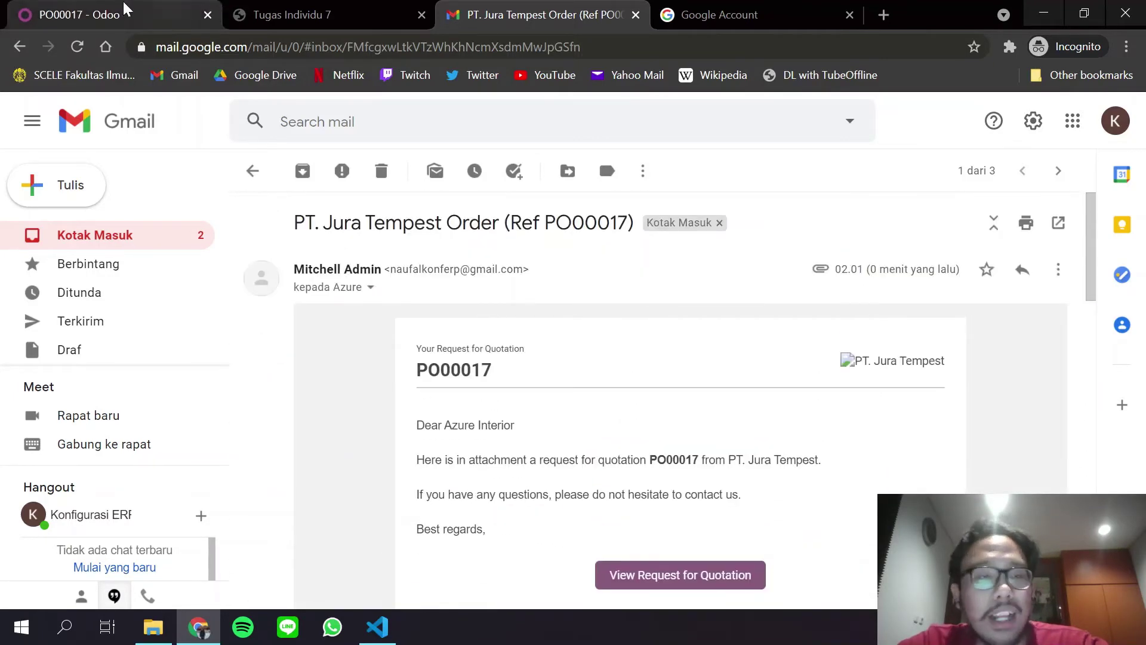
Cross-check the thread against the PO00017 record in Odoo, then scroll the thread again.
{"action": "left_click", "coordinate": [106, 5]}
{"action": "left_click", "coordinate": [504, 6]}
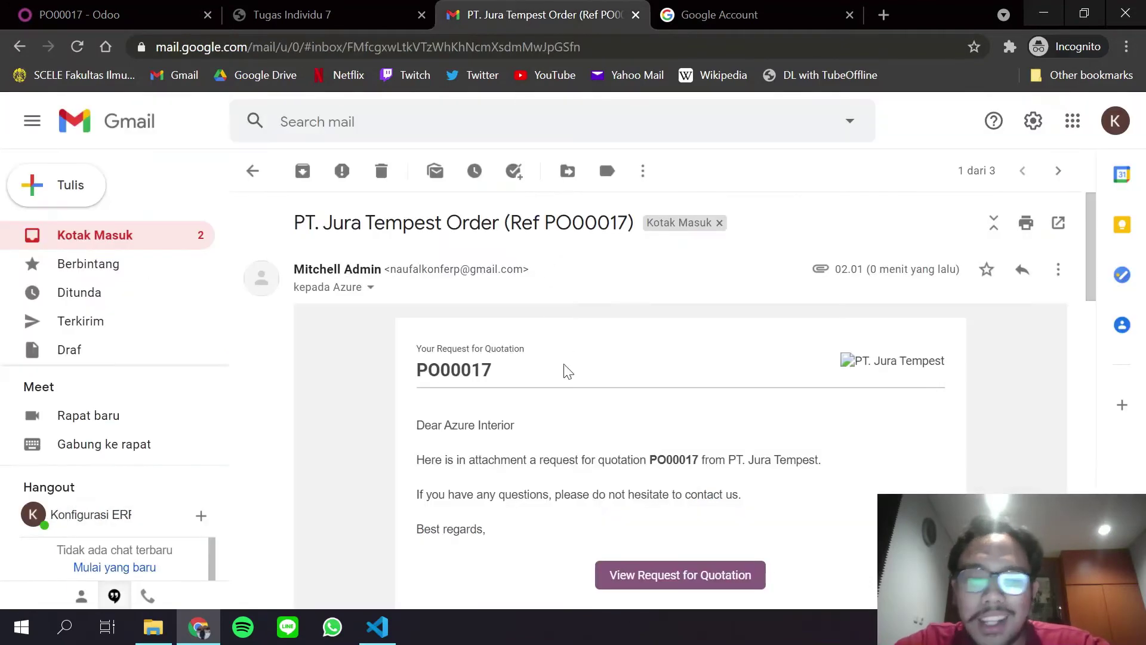
{"action": "scroll", "coordinate": [565, 371], "scroll_direction": "down", "scroll_amount": 8}
{"action": "scroll", "coordinate": [487, 452], "scroll_direction": "down", "scroll_amount": 2}
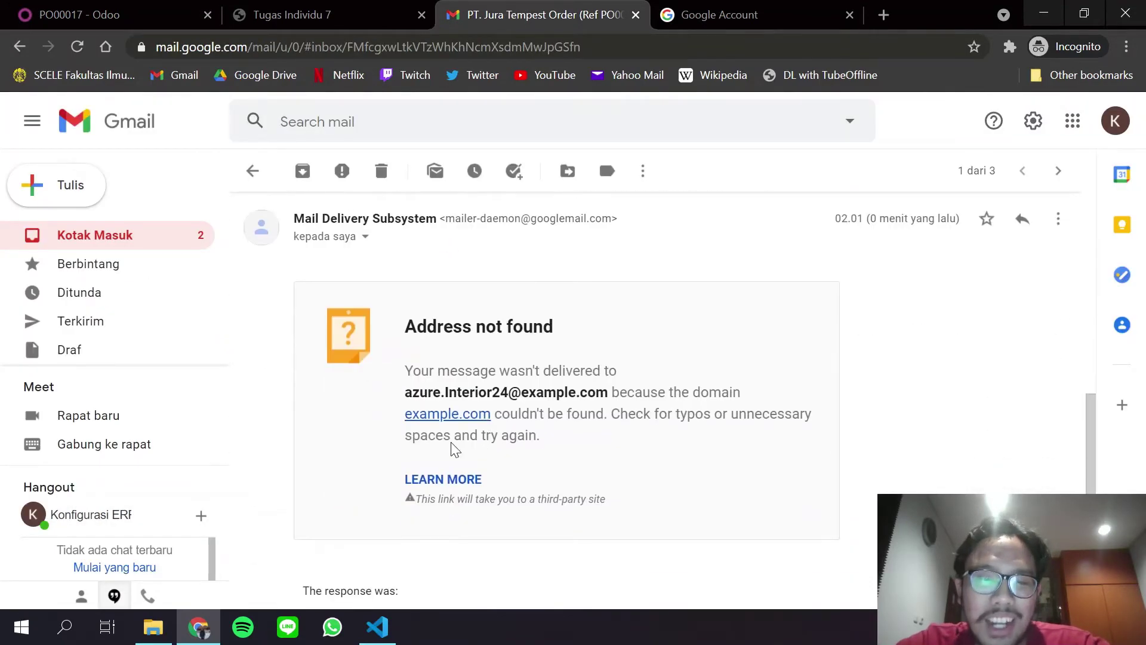
{"action": "scroll", "coordinate": [406, 358], "scroll_direction": "up", "scroll_amount": 1}
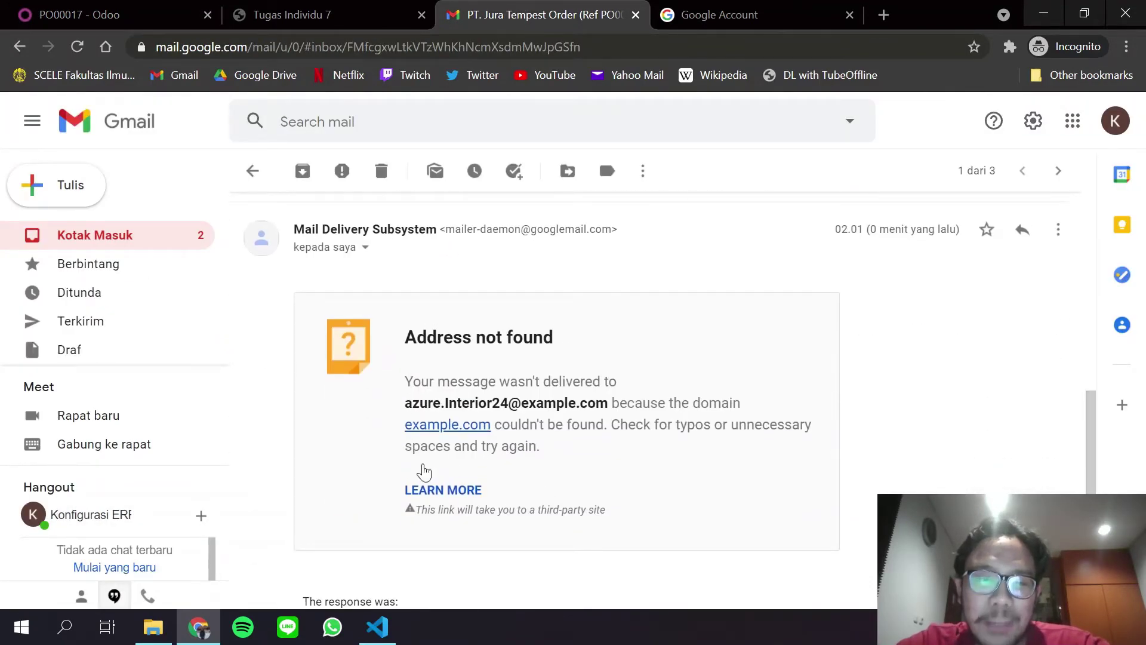
{"action": "scroll", "coordinate": [426, 370], "scroll_direction": "up", "scroll_amount": 4}
{"action": "scroll", "coordinate": [427, 370], "scroll_direction": "down", "scroll_amount": 4}
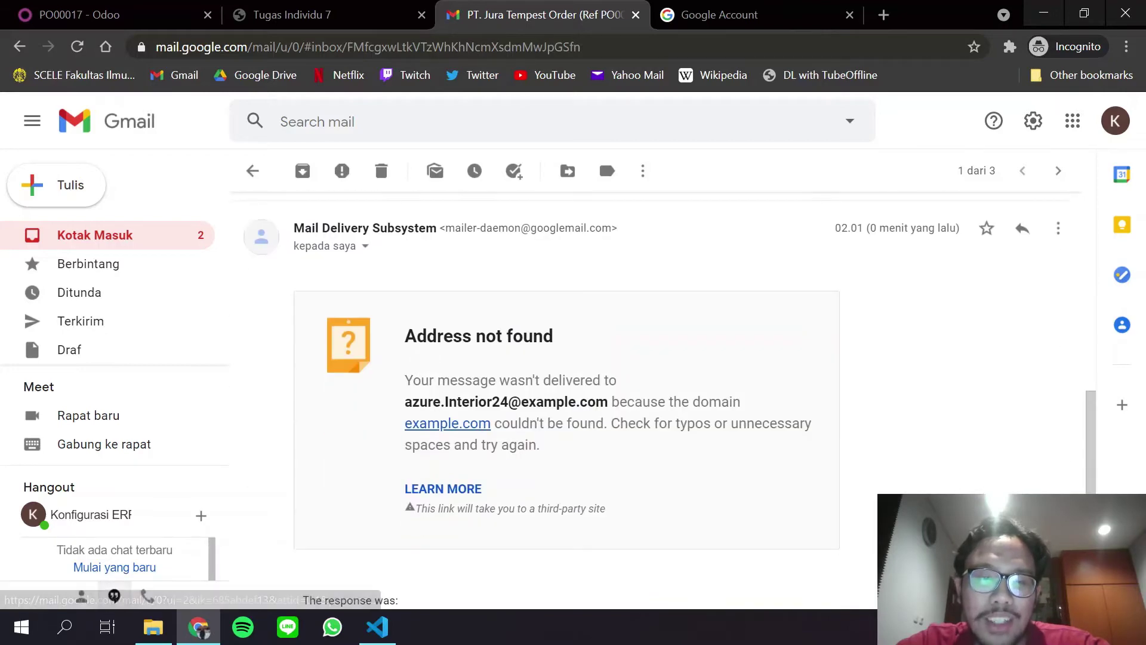
{"action": "scroll", "coordinate": [527, 438], "scroll_direction": "up", "scroll_amount": 4}
{"action": "scroll", "coordinate": [496, 402], "scroll_direction": "down", "scroll_amount": 3}
{"action": "scroll", "coordinate": [570, 373], "scroll_direction": "up", "scroll_amount": 10}
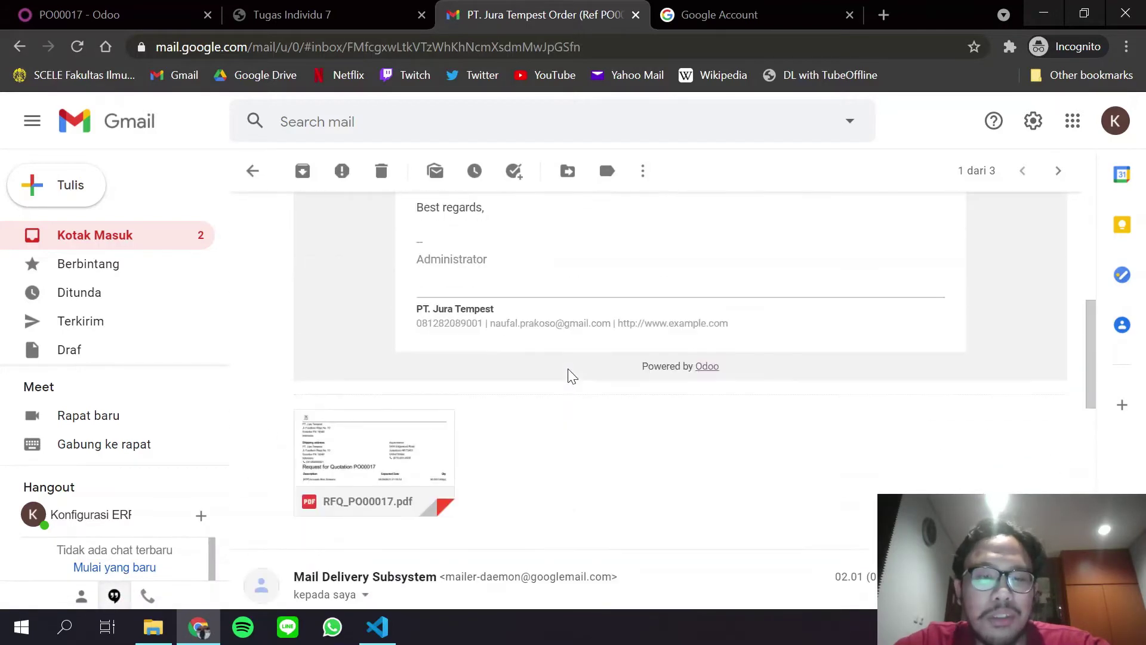
{"action": "scroll", "coordinate": [438, 352], "scroll_direction": "down", "scroll_amount": 2}
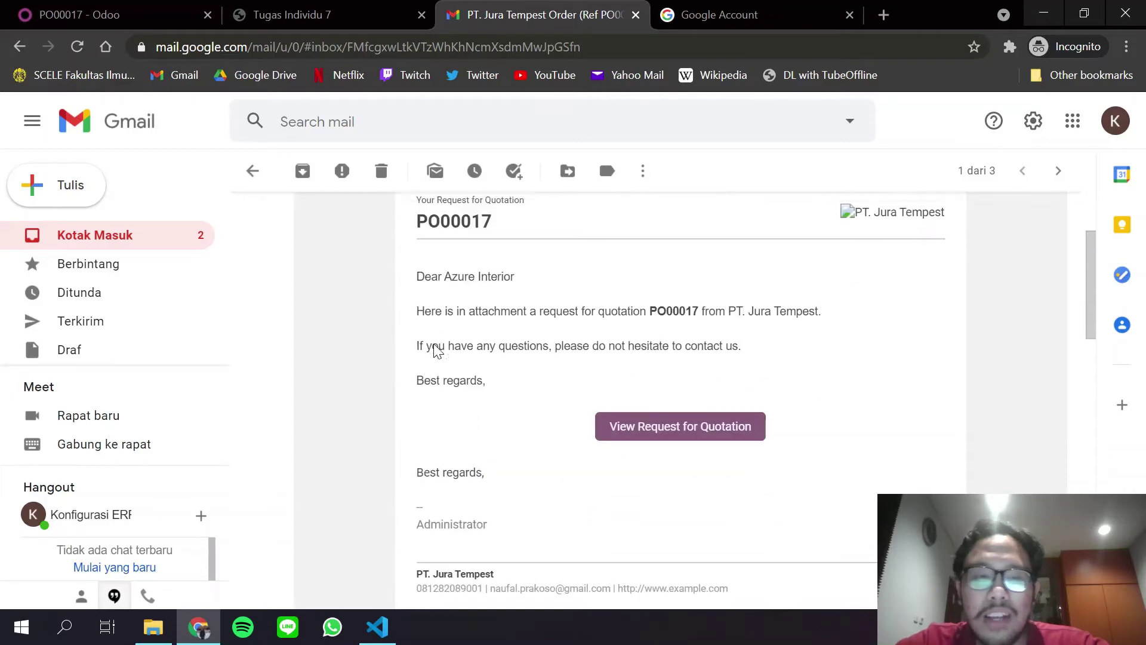
{"action": "scroll", "coordinate": [480, 298], "scroll_direction": "up", "scroll_amount": 2}
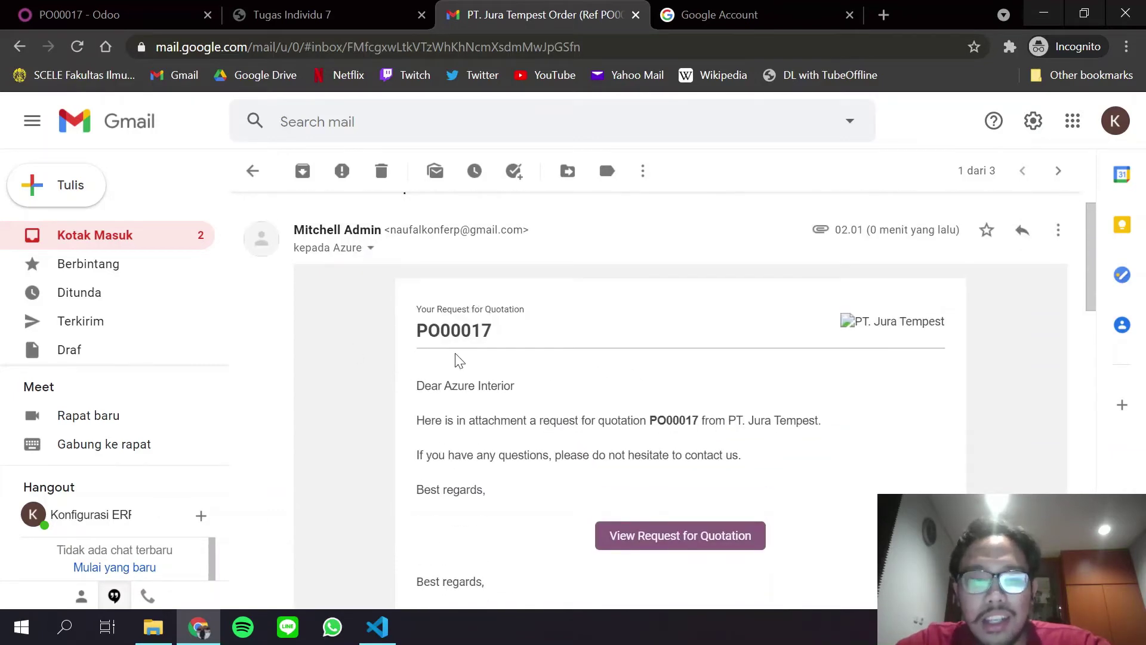
{"action": "scroll", "coordinate": [452, 358], "scroll_direction": "down", "scroll_amount": 2}
{"action": "right_click", "coordinate": [244, 7]}
Compare PO00017's sent message in the Odoo chatter with the Gmail copy, ending on Discuss.
{"action": "left_click", "coordinate": [243, 7]}
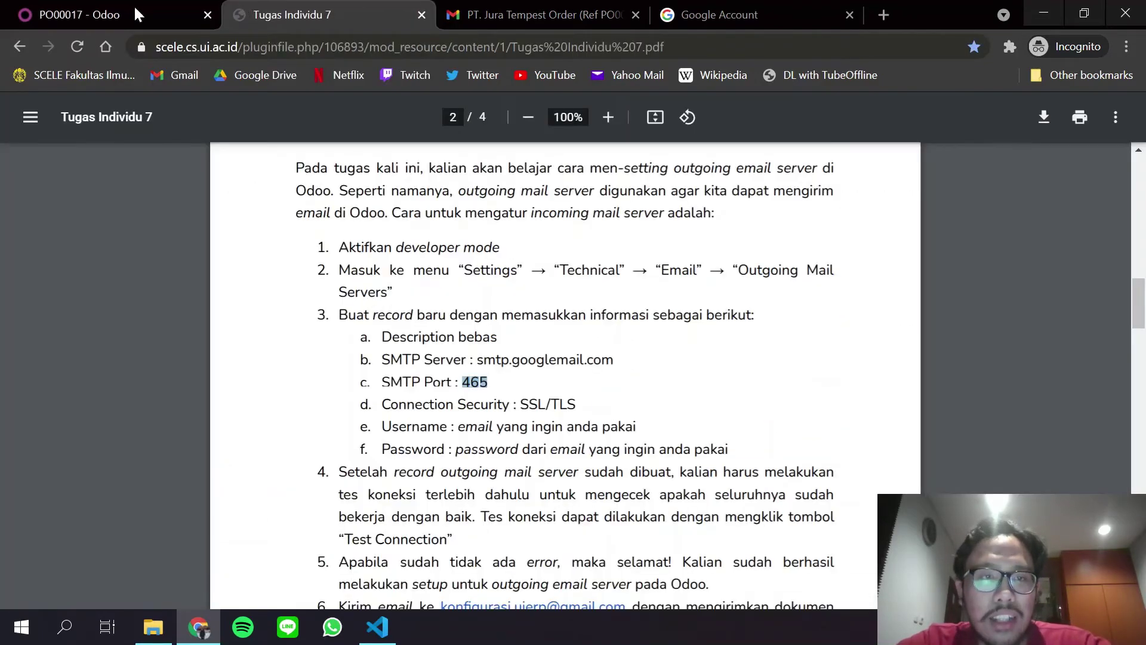
{"action": "left_click", "coordinate": [108, 15]}
{"action": "scroll", "coordinate": [565, 490], "scroll_direction": "down", "scroll_amount": 8}
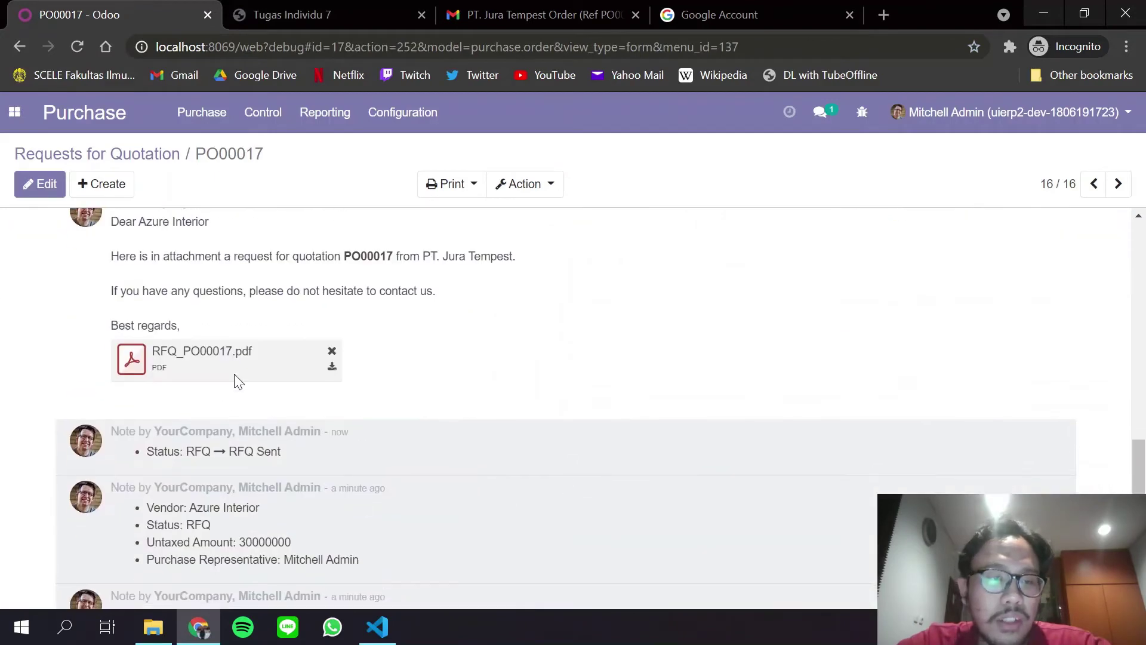
{"action": "scroll", "coordinate": [565, 490], "scroll_direction": "up", "scroll_amount": 2}
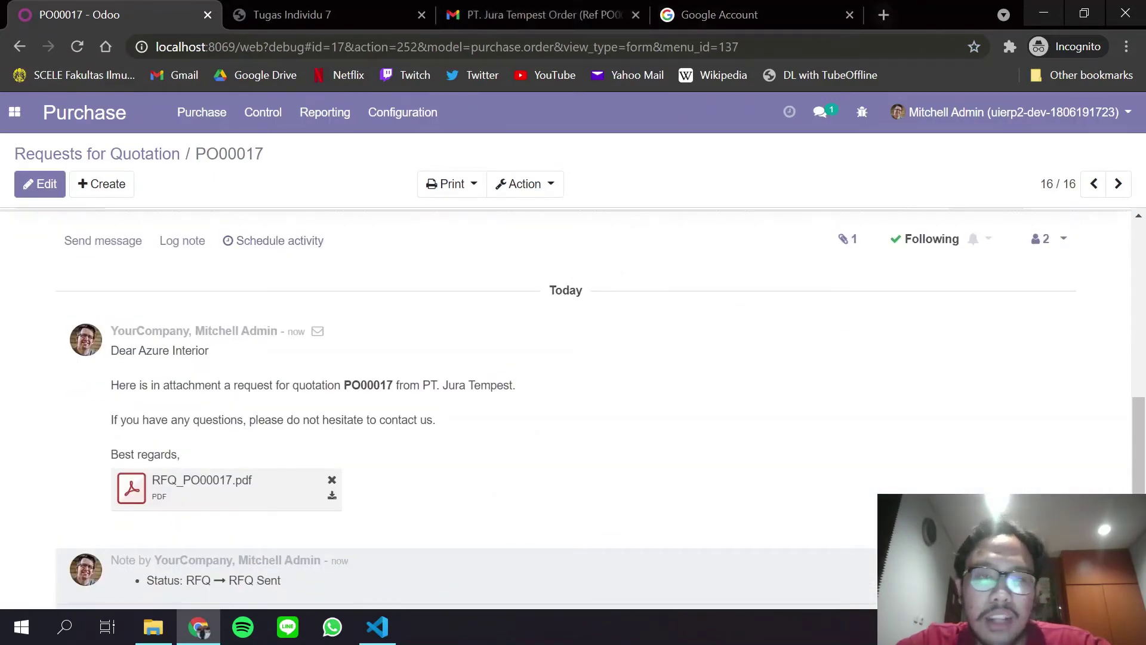
{"action": "left_click", "coordinate": [612, 8]}
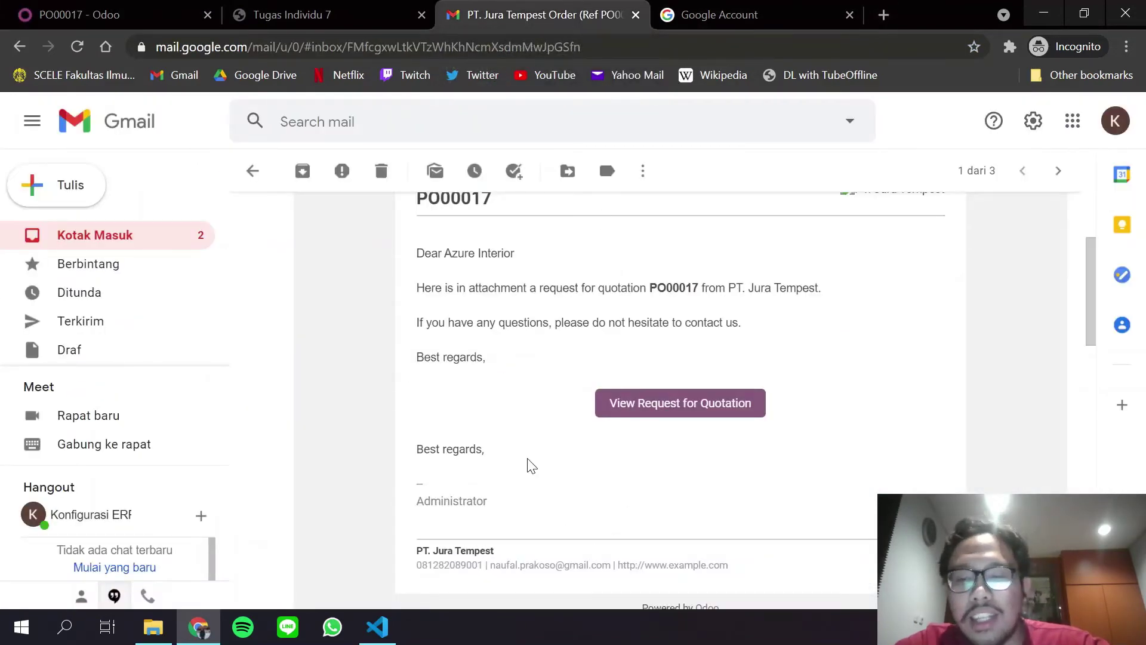
{"action": "scroll", "coordinate": [531, 466], "scroll_direction": "up", "scroll_amount": 3}
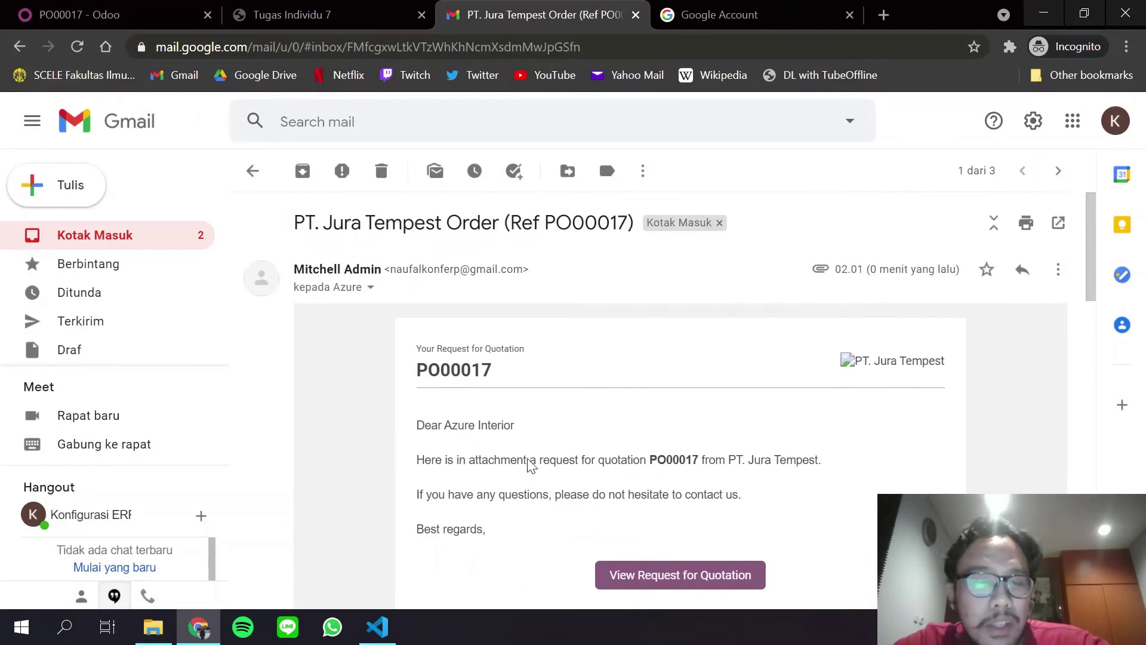
{"action": "right_click", "coordinate": [69, 4]}
{"action": "left_click", "coordinate": [69, 9]}
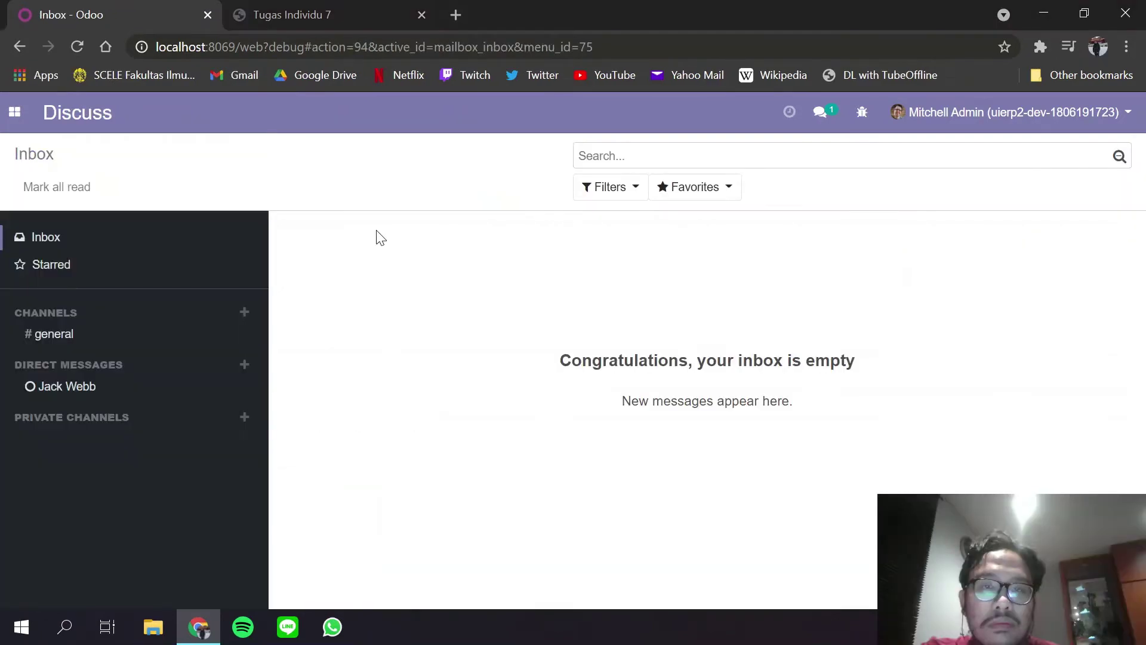
Open PO00017 from the Purchase app's Requests for Quotation and choose Re-Send by Email.
{"action": "left_click", "coordinate": [335, 11]}
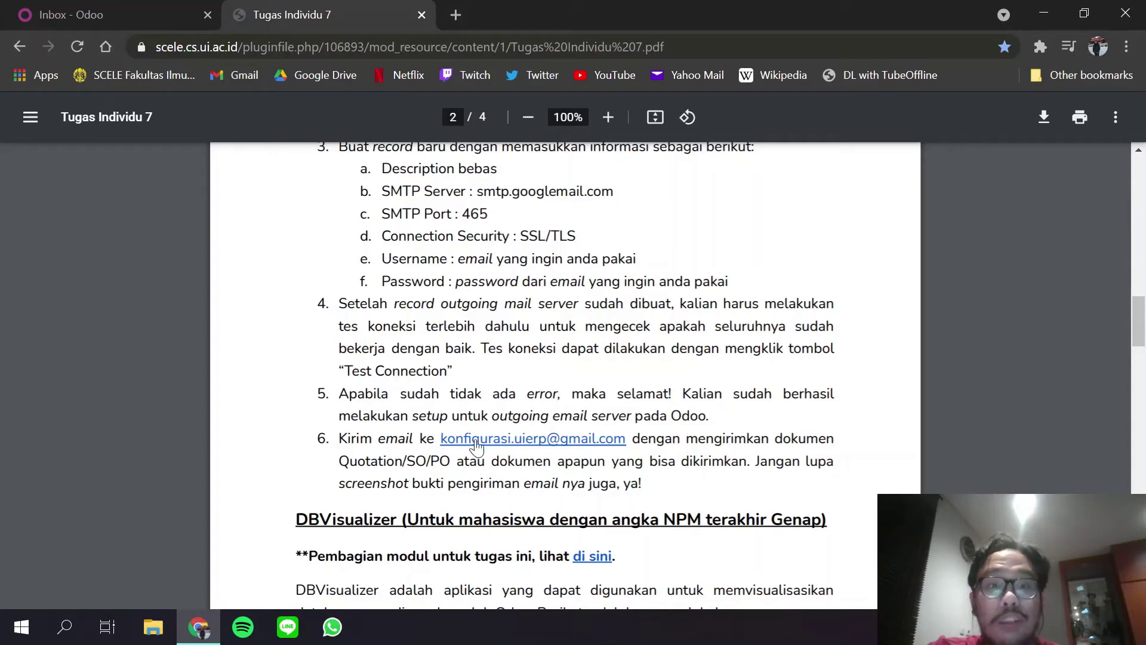
{"action": "left_click", "coordinate": [127, 8]}
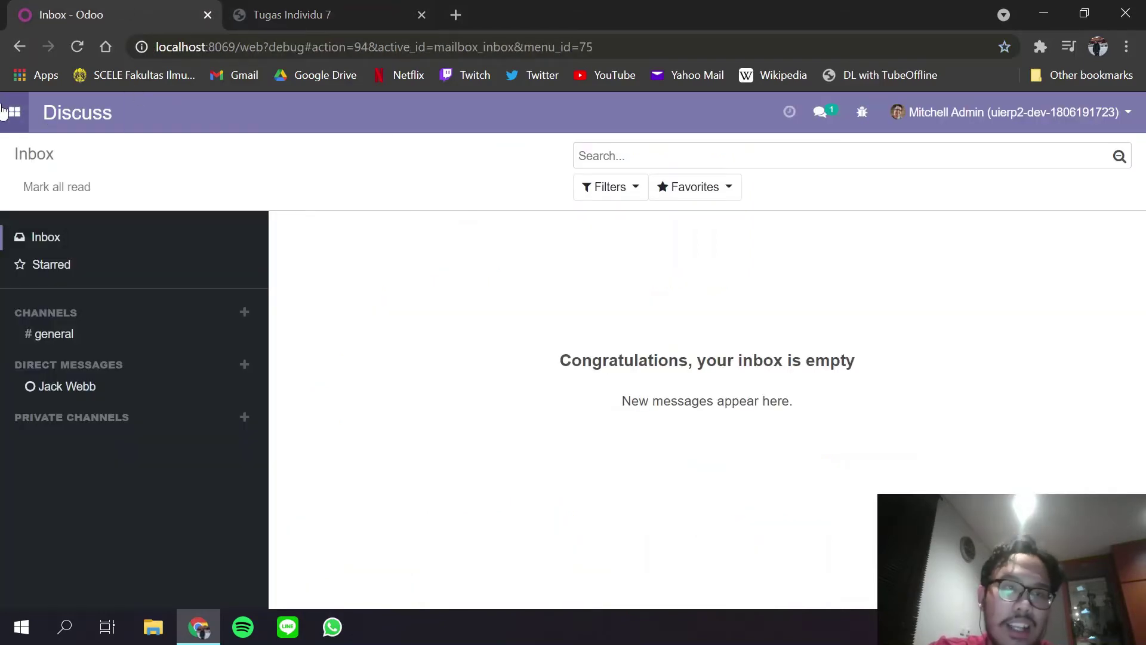
{"action": "left_click", "coordinate": [30, 110]}
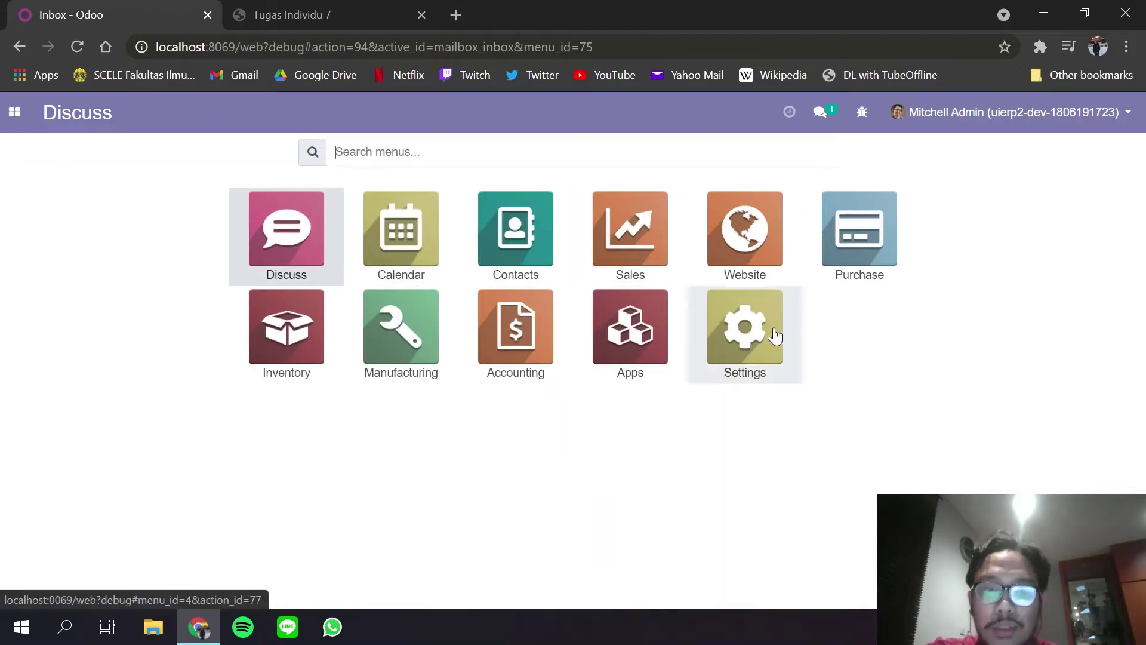
{"action": "key", "text": "Return"}
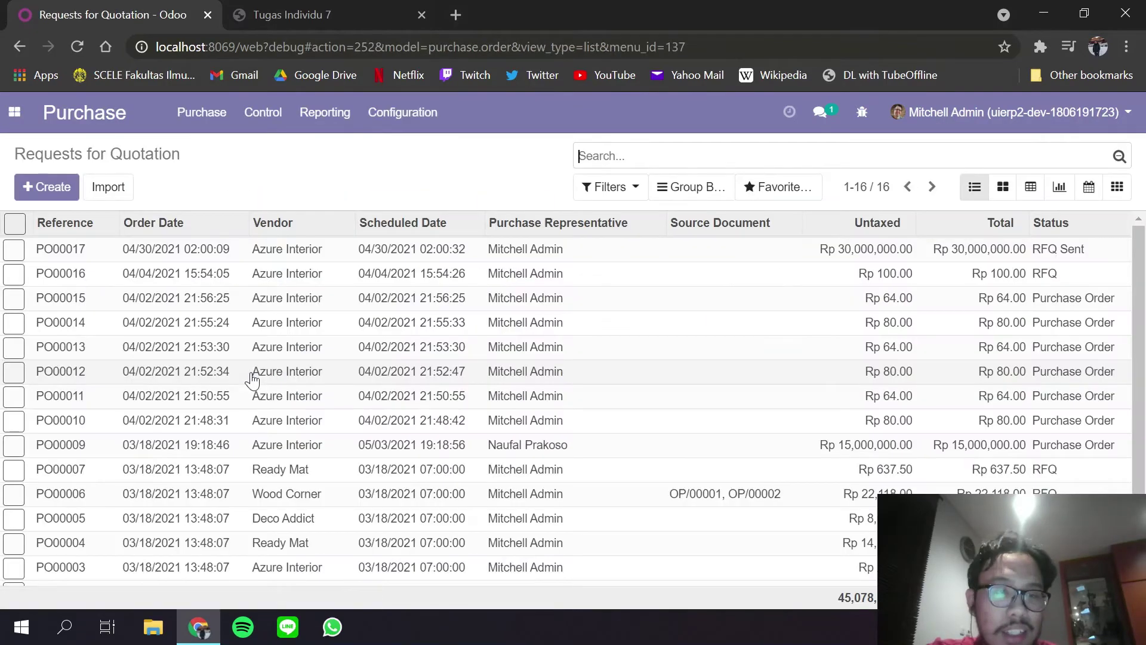
{"action": "left_click", "coordinate": [262, 250]}
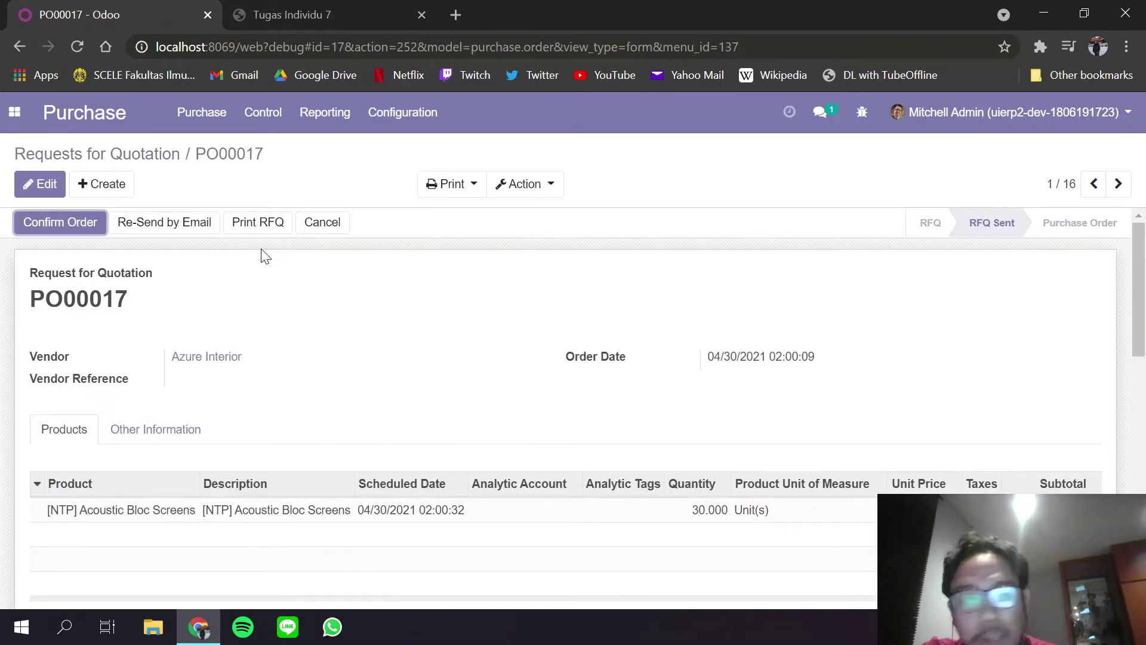
{"action": "left_click", "coordinate": [190, 229]}
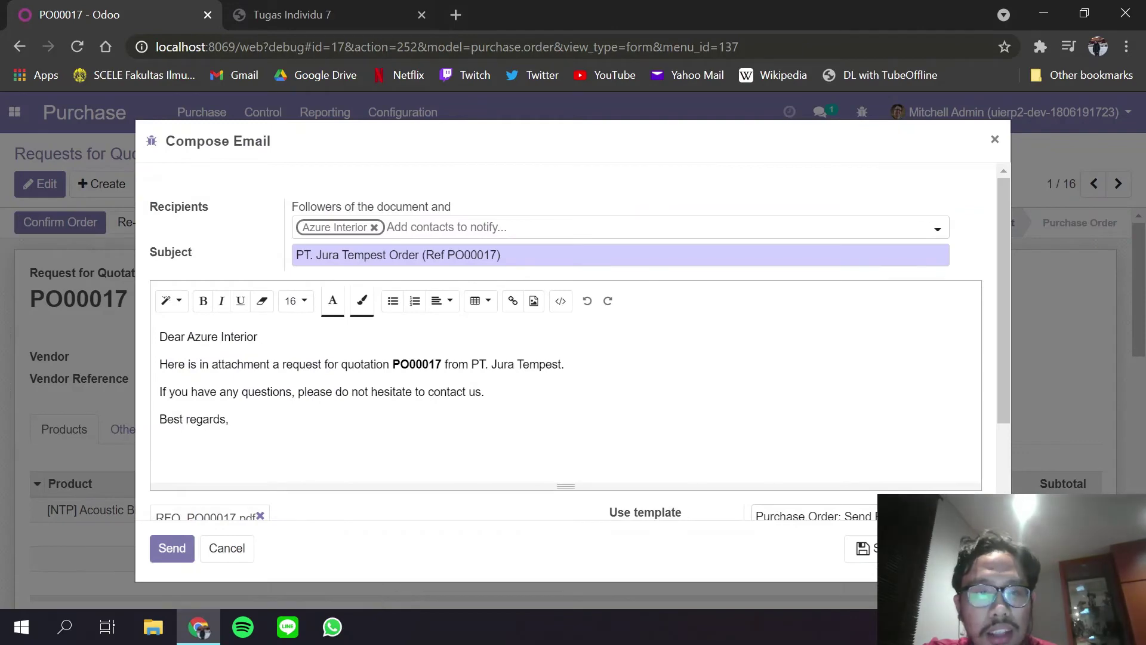
Add a new recipient contact 'Konfigurasi ERP UI' with the e-mail address copied from Gmail.
{"action": "left_click", "coordinate": [458, 230]}
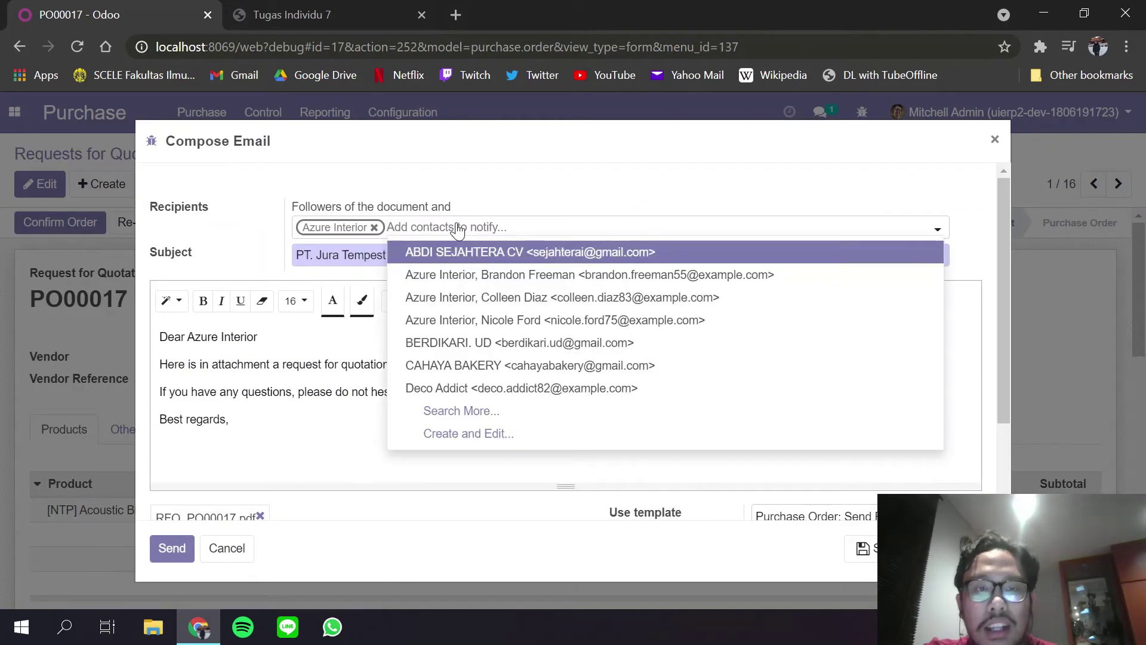
{"action": "left_click", "coordinate": [494, 441]}
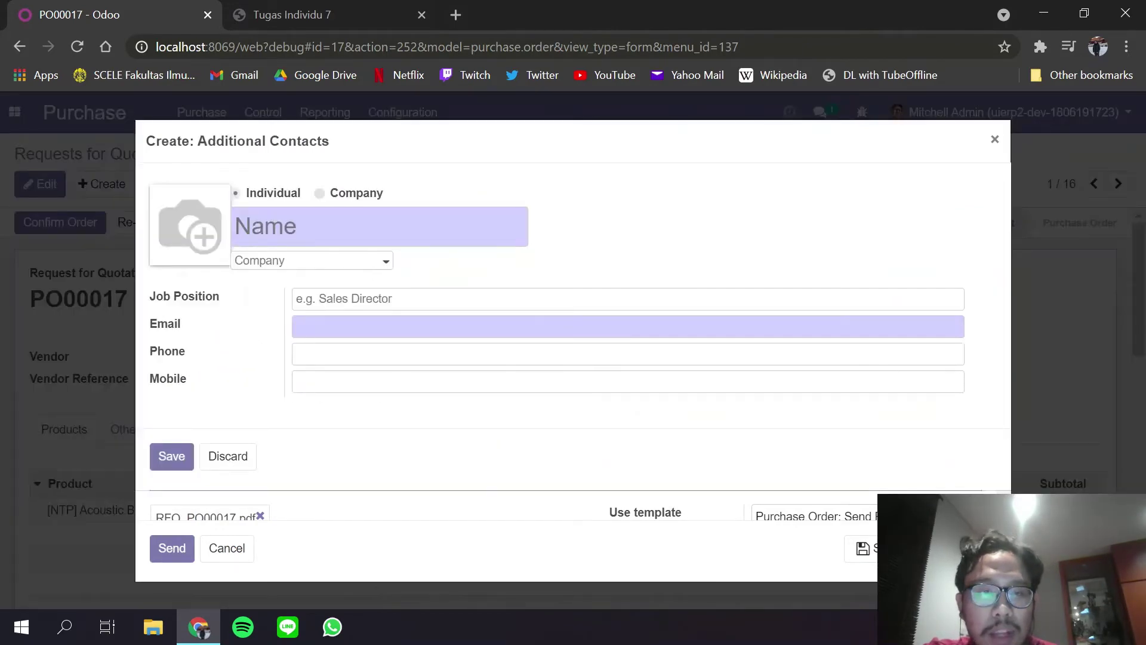
{"action": "type", "text": "Konfigurasi "}
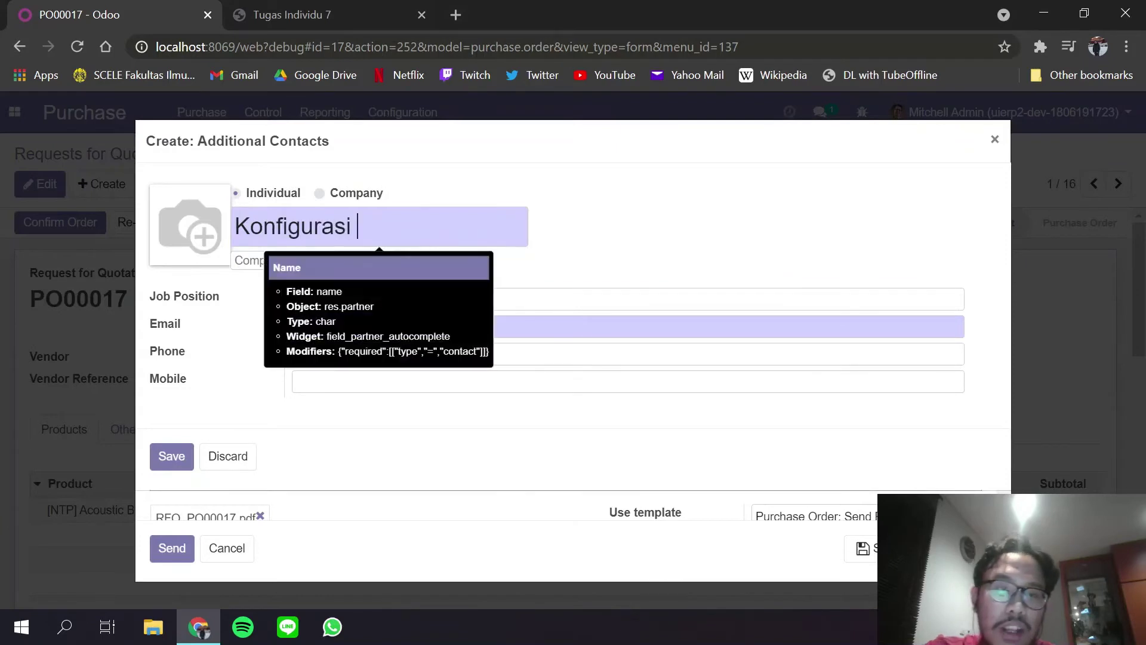
{"action": "type", "text": "ERP UI"}
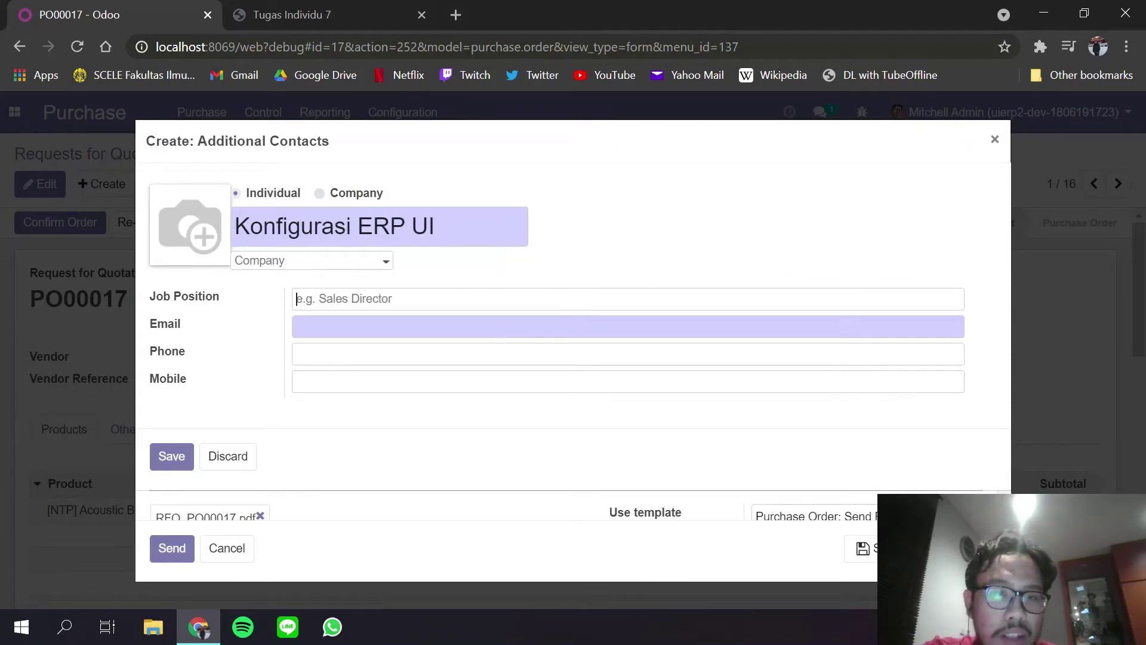
{"action": "key", "text": "Tab"}
{"action": "left_click", "coordinate": [262, 8]}
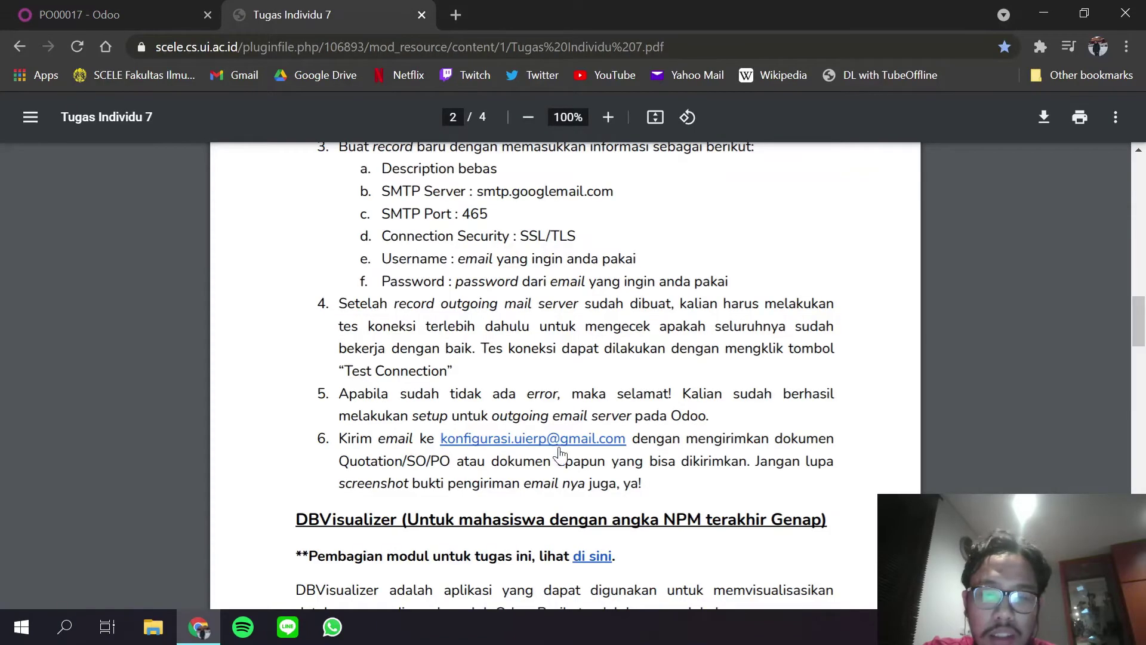
{"action": "right_click", "coordinate": [598, 438]}
{"action": "left_click", "coordinate": [649, 464]}
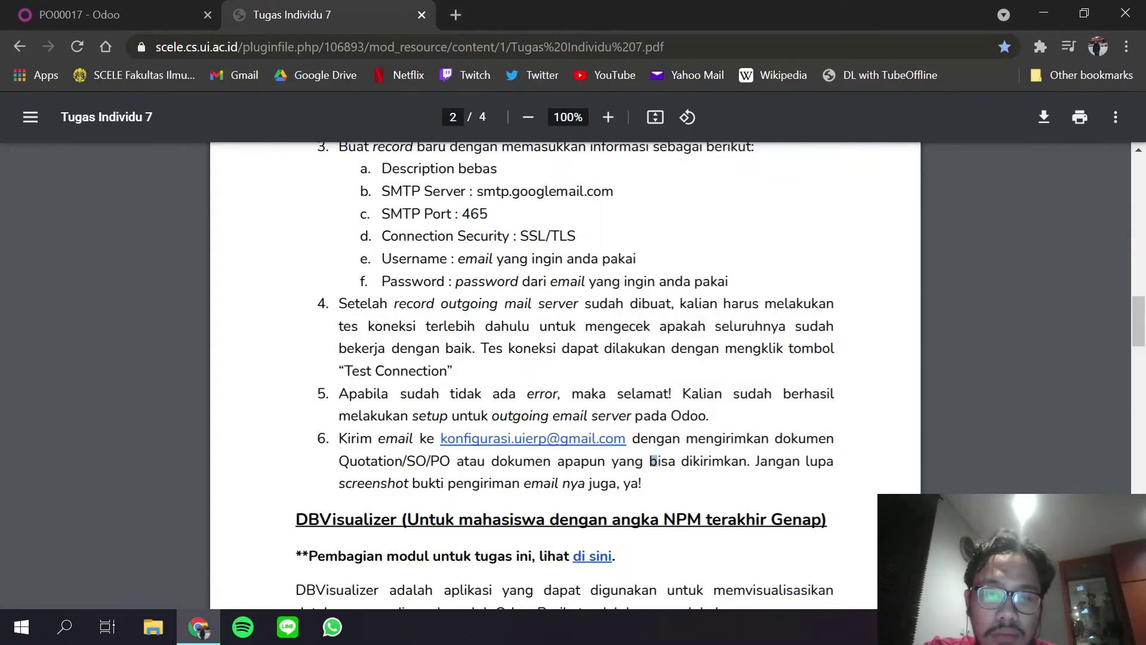
{"action": "left_click_drag", "start_coordinate": [626, 438], "coordinate": [441, 439]}
{"action": "key", "text": "ctrl+c"}
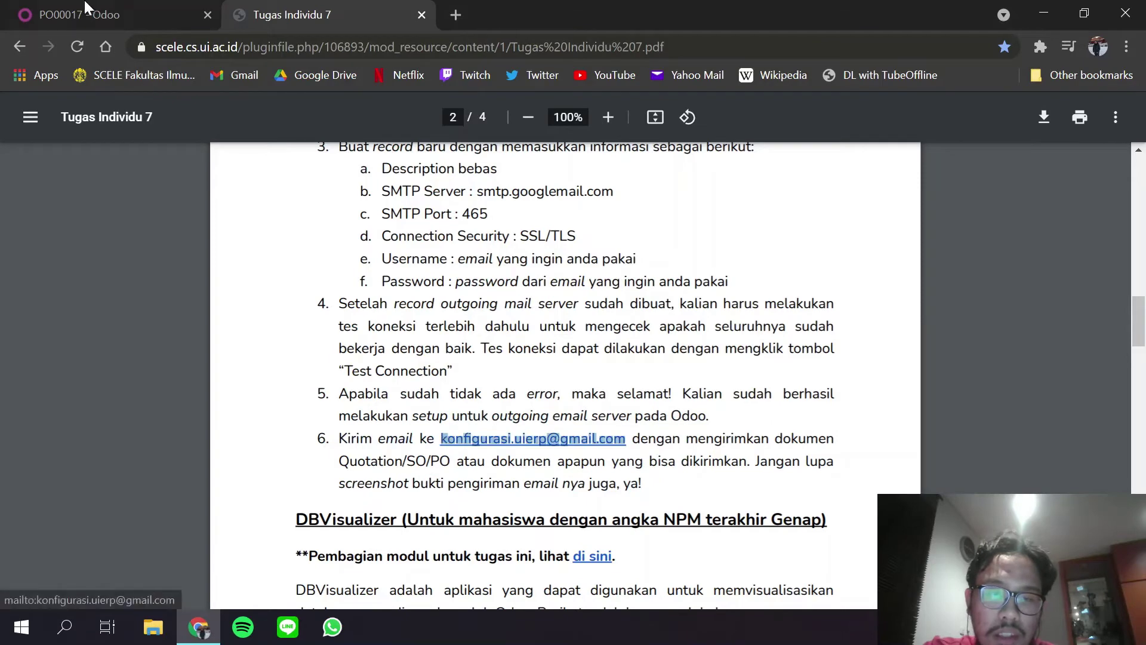
{"action": "left_click", "coordinate": [86, 9]}
{"action": "key", "text": "ctrl+v"}
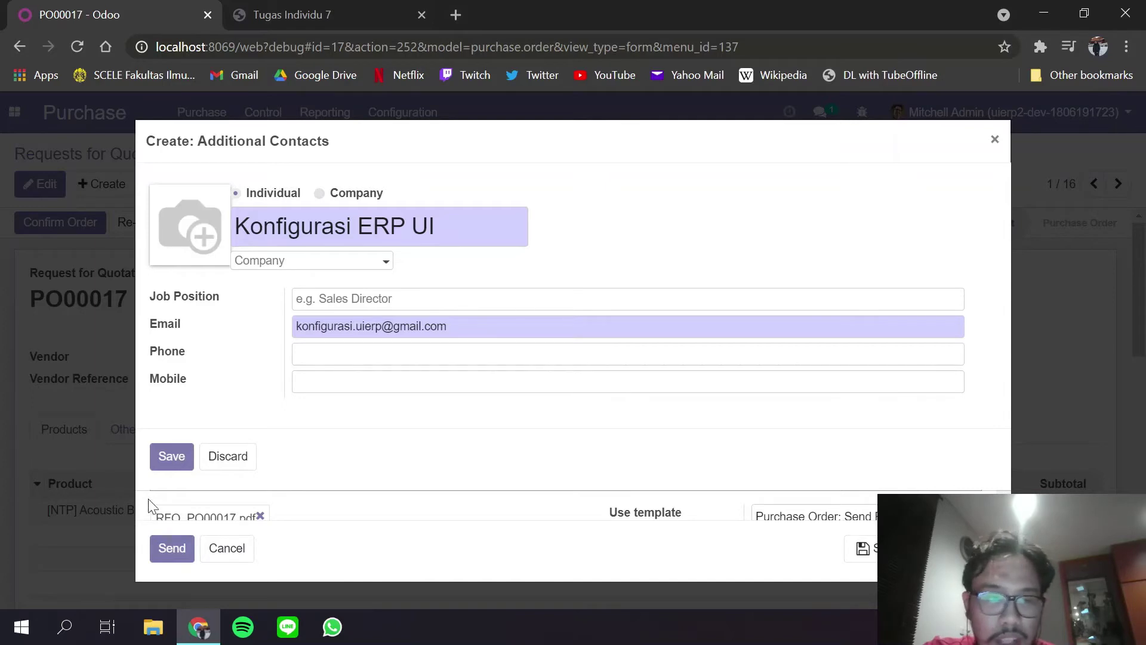
{"action": "left_click", "coordinate": [163, 455]}
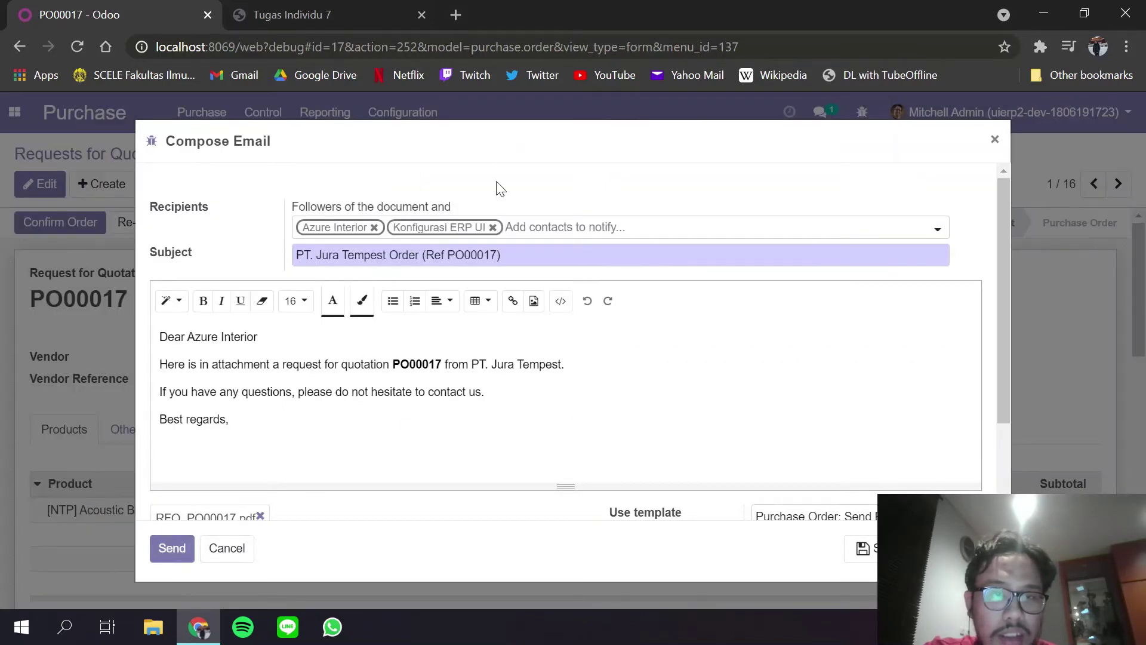
Send the PO00017 quotation email to Azure Interior and Konfigurasi ERP UI.
{"action": "right_click", "coordinate": [450, 230]}
{"action": "key", "text": "Escape"}
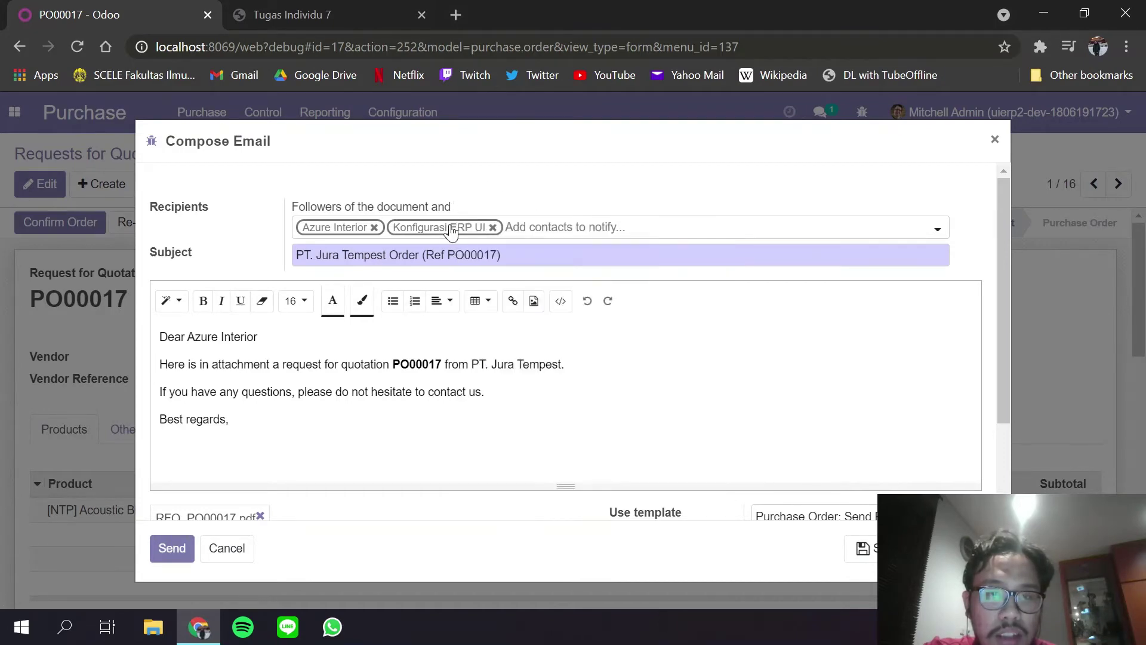
{"action": "scroll", "coordinate": [315, 447], "scroll_direction": "down", "scroll_amount": 2}
{"action": "scroll", "coordinate": [315, 448], "scroll_direction": "up", "scroll_amount": 2}
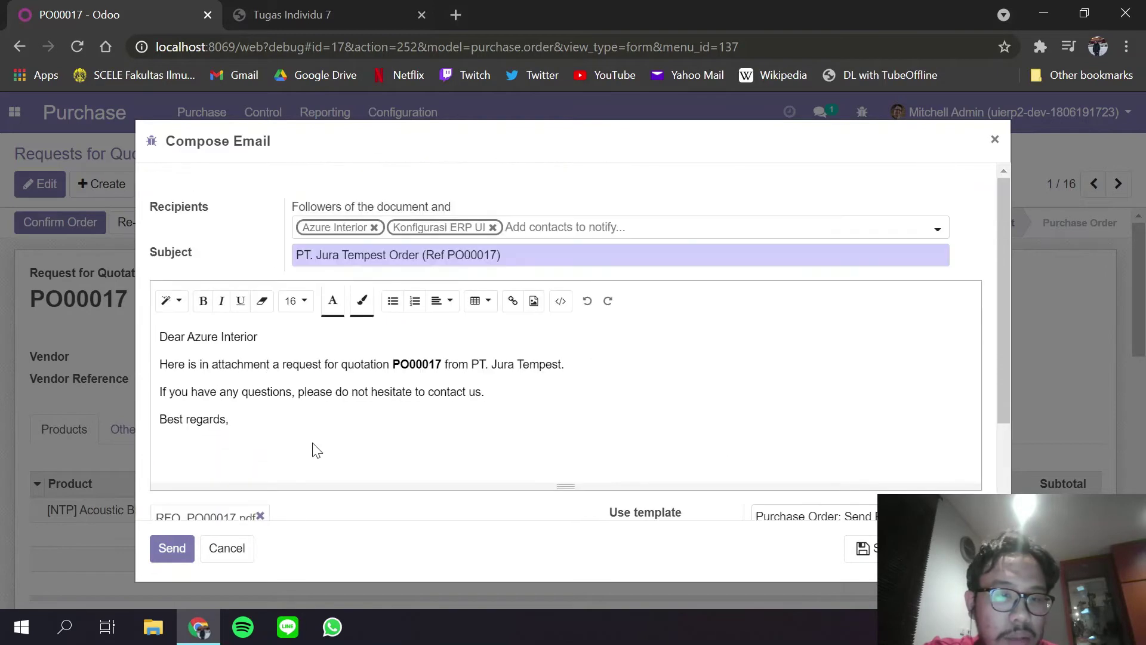
{"action": "scroll", "coordinate": [314, 448], "scroll_direction": "down", "scroll_amount": 1}
{"action": "scroll", "coordinate": [417, 409], "scroll_direction": "down", "scroll_amount": 1}
{"action": "scroll", "coordinate": [421, 412], "scroll_direction": "up", "scroll_amount": 2}
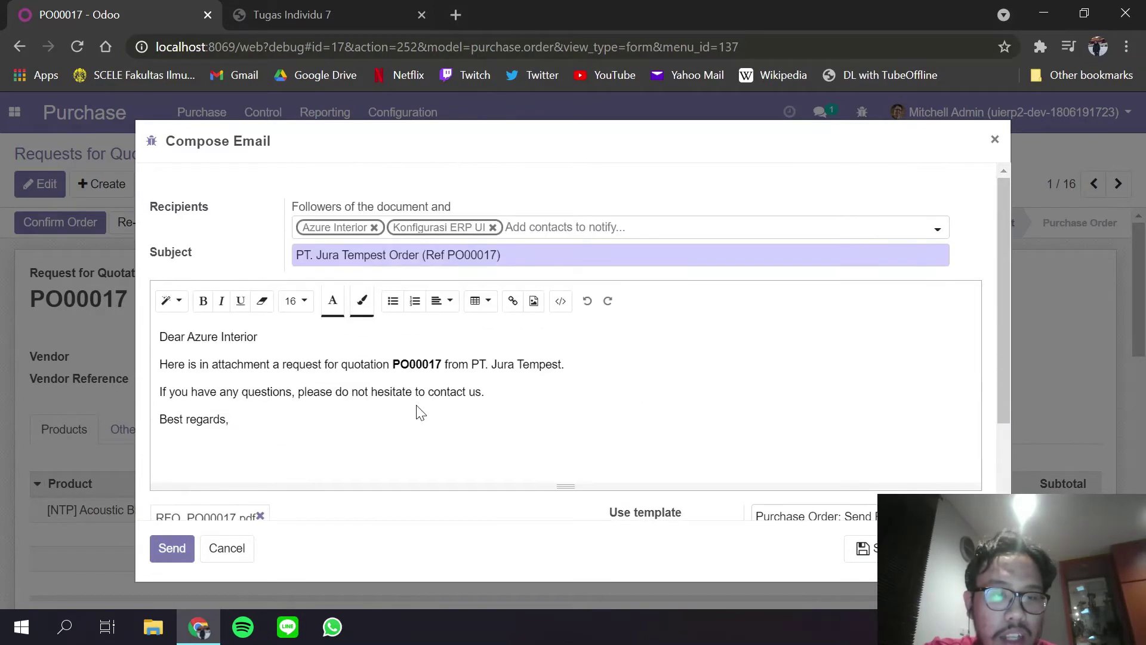
{"action": "left_click", "coordinate": [187, 553]}
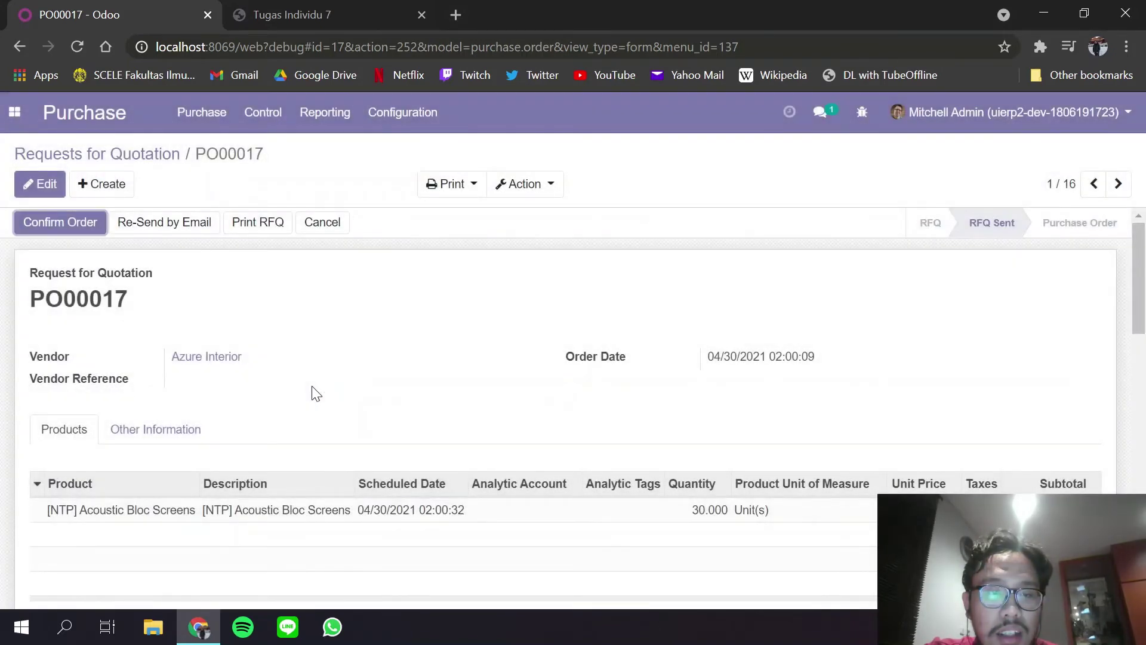
Scroll the chatter to check the second sent copy with RFQ_PO00017.pdf.
{"action": "scroll", "coordinate": [312, 388], "scroll_direction": "down", "scroll_amount": 10}
{"action": "scroll", "coordinate": [315, 393], "scroll_direction": "up", "scroll_amount": 2}
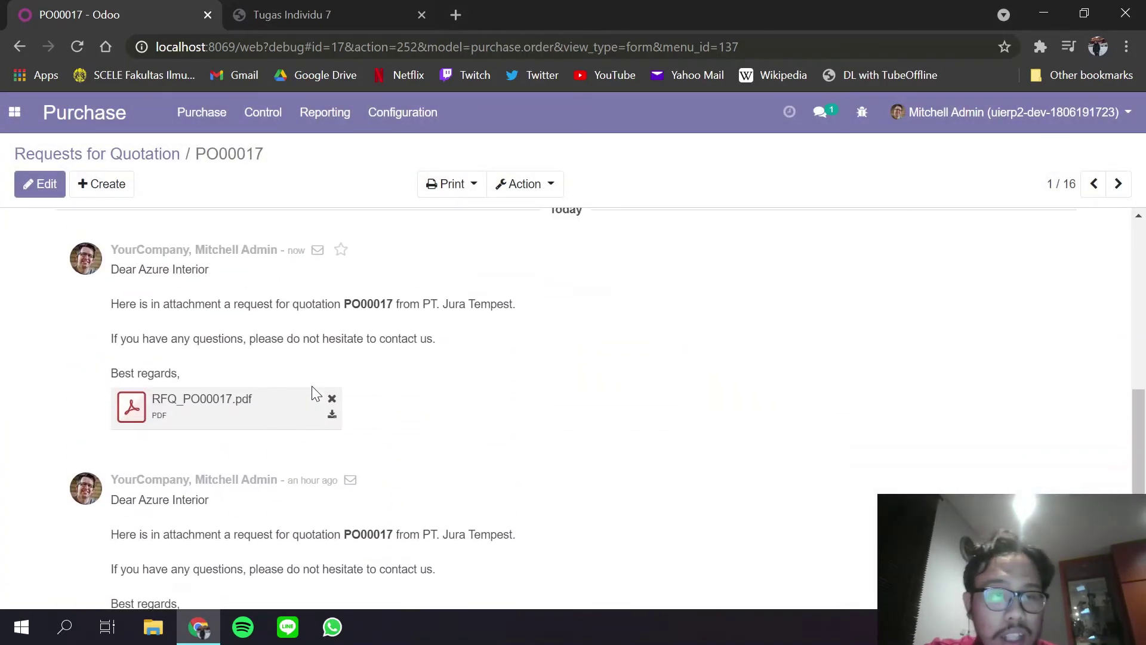
{"action": "scroll", "coordinate": [380, 411], "scroll_direction": "down", "scroll_amount": 4}
{"action": "scroll", "coordinate": [380, 411], "scroll_direction": "up", "scroll_amount": 2}
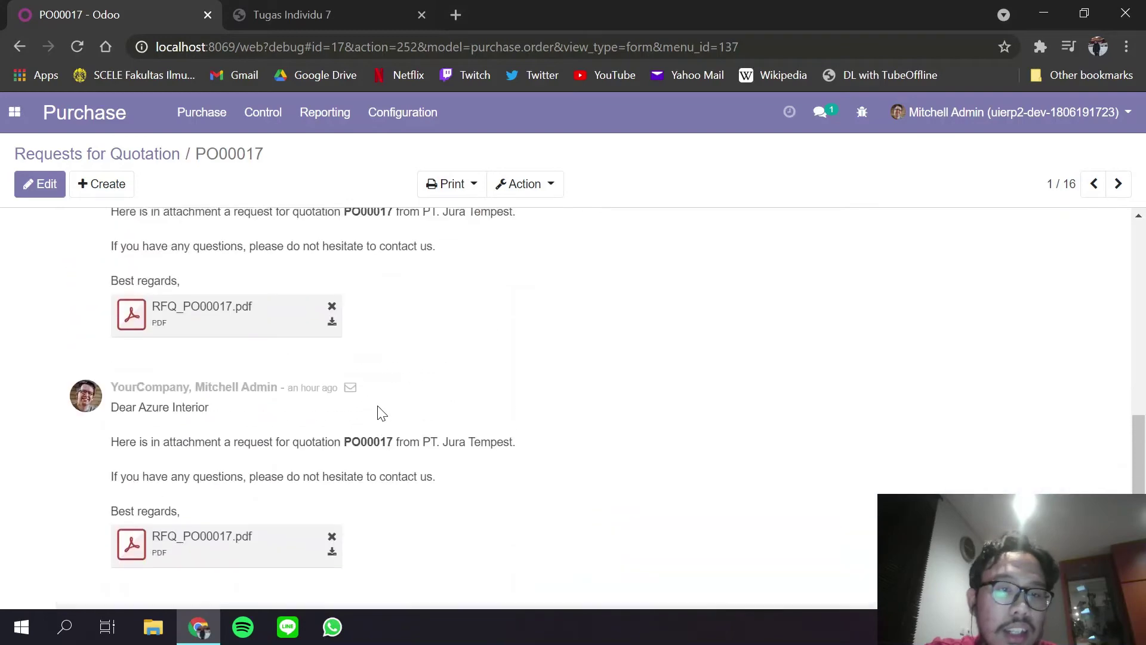
{"action": "scroll", "coordinate": [384, 315], "scroll_direction": "up", "scroll_amount": 2}
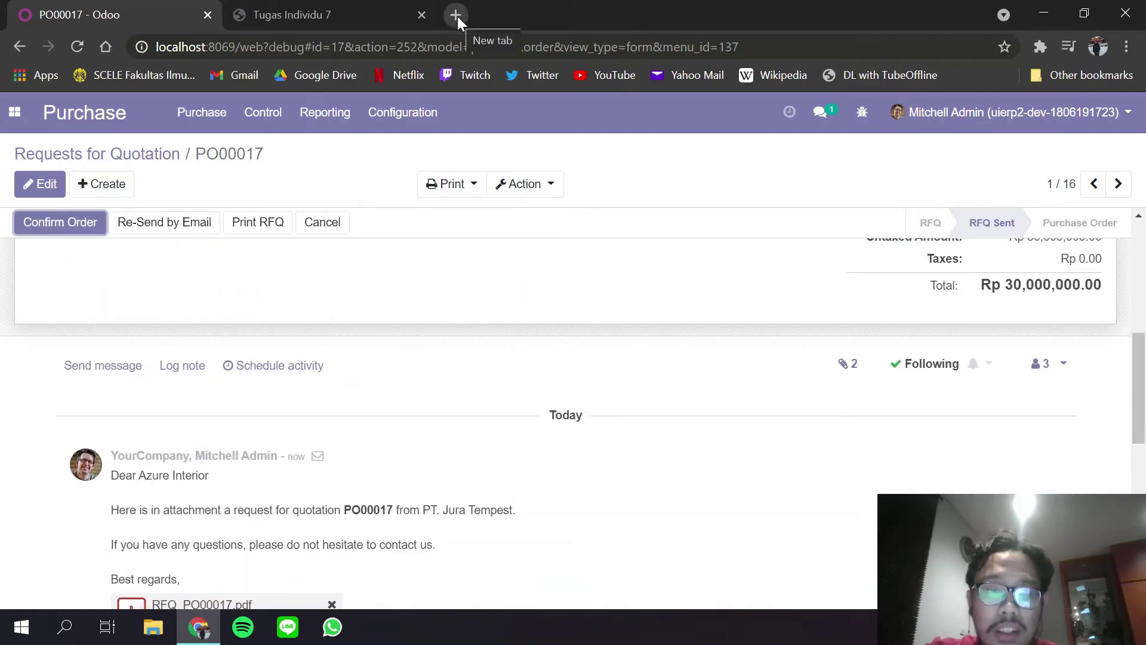
Sign in to the ERP Gmail account in an Incognito window and confirm the recovery options.
{"action": "key", "text": "ctrl+shift+n"}
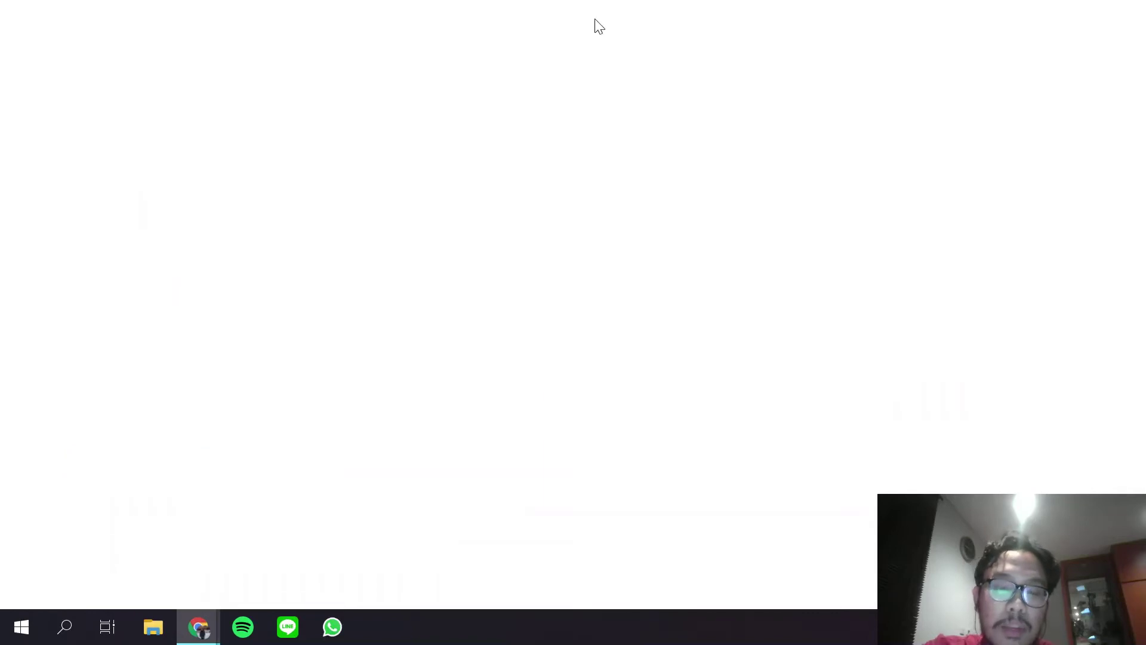
{"action": "type", "text": "gmail.com"}
{"action": "key", "text": "Return"}
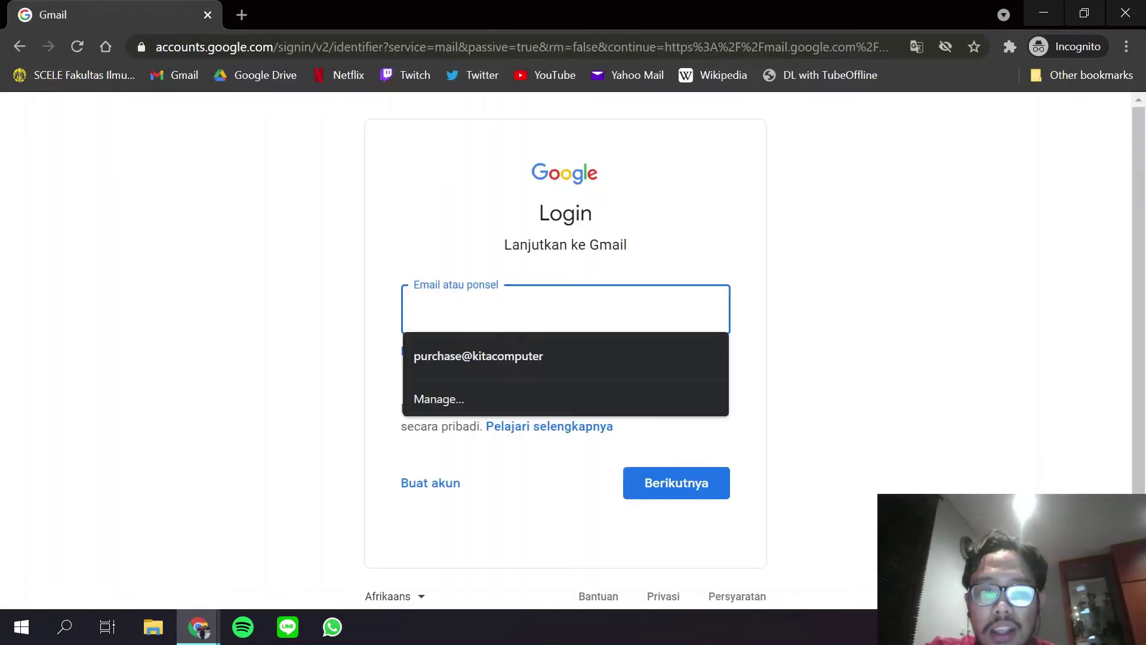
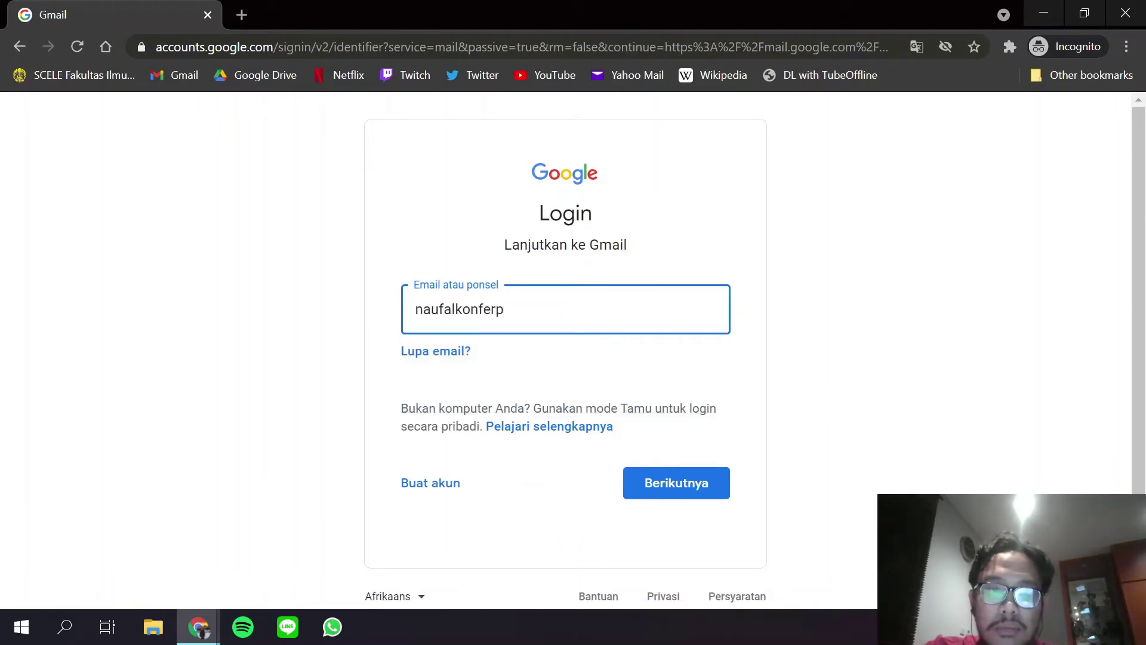
{"action": "left_click", "coordinate": [673, 494]}
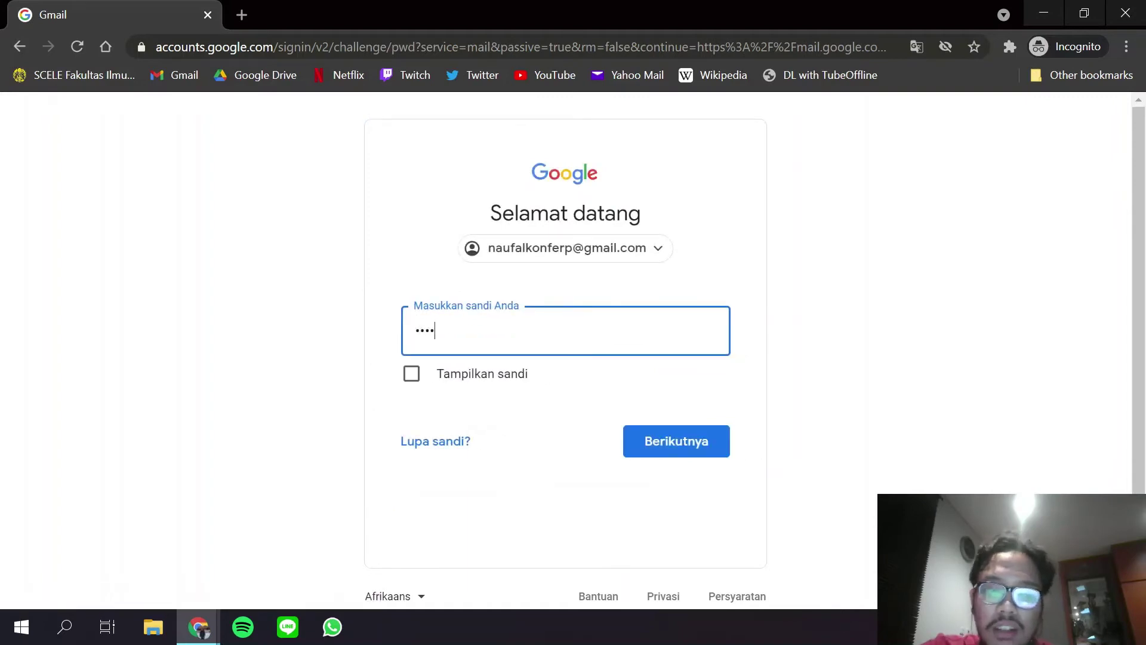
{"action": "key", "text": "Return"}
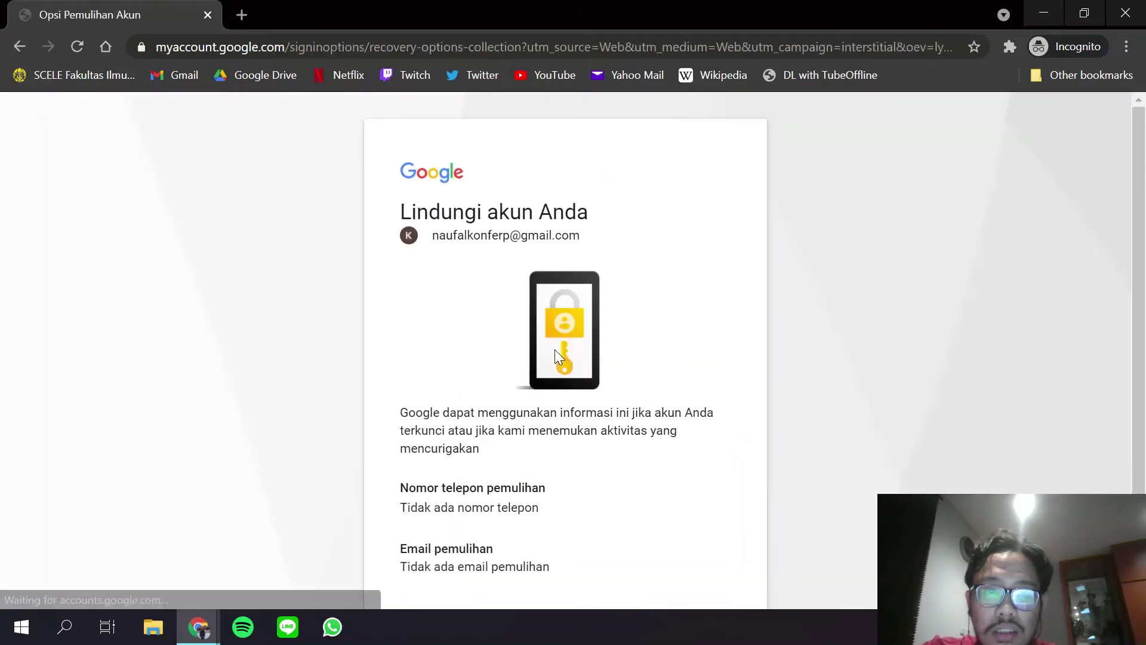
{"action": "scroll", "coordinate": [555, 418], "scroll_direction": "down", "scroll_amount": 1}
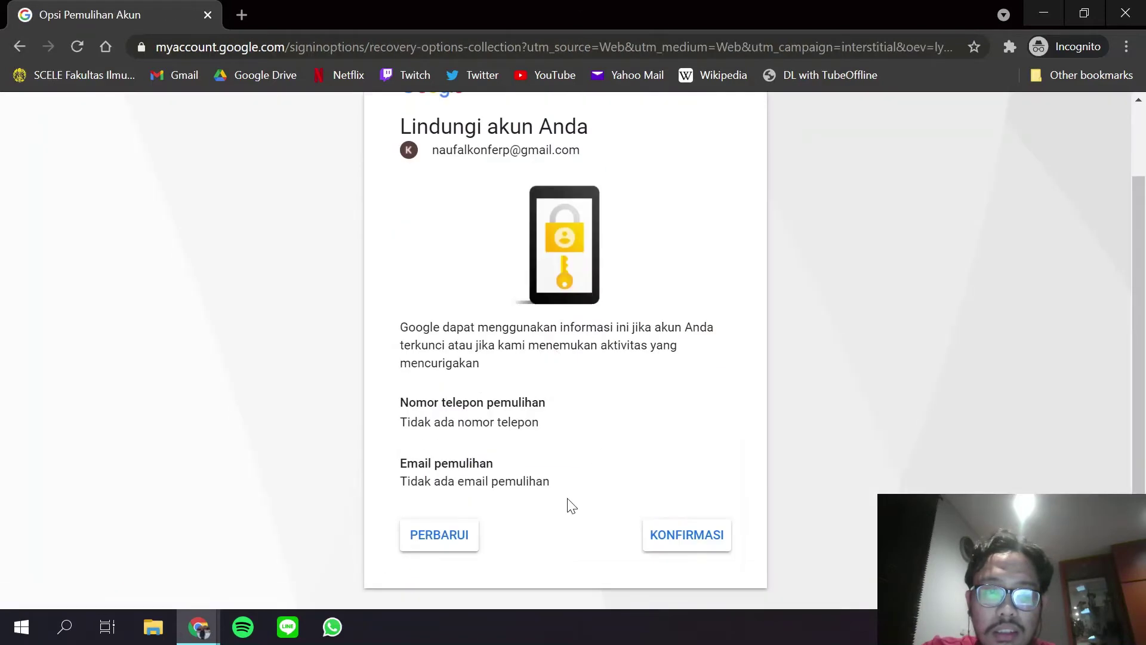
{"action": "left_click", "coordinate": [706, 533]}
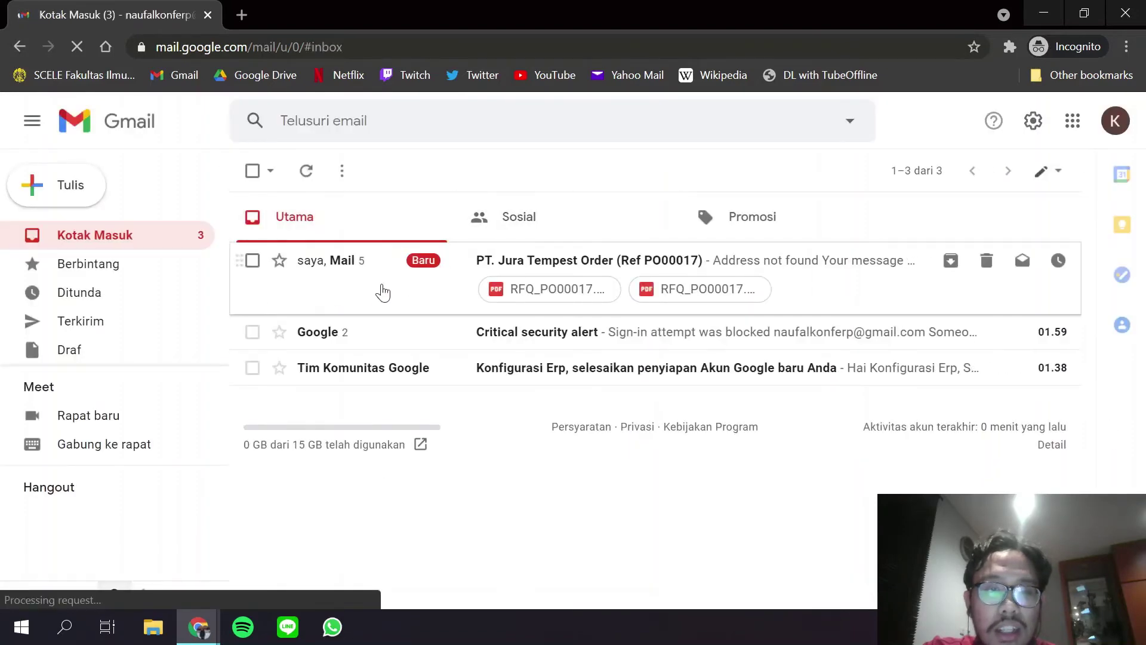
Open the PT. Jura Tempest Order email, expand the PO00017 message and check its recipient details.
{"action": "left_click", "coordinate": [381, 289]}
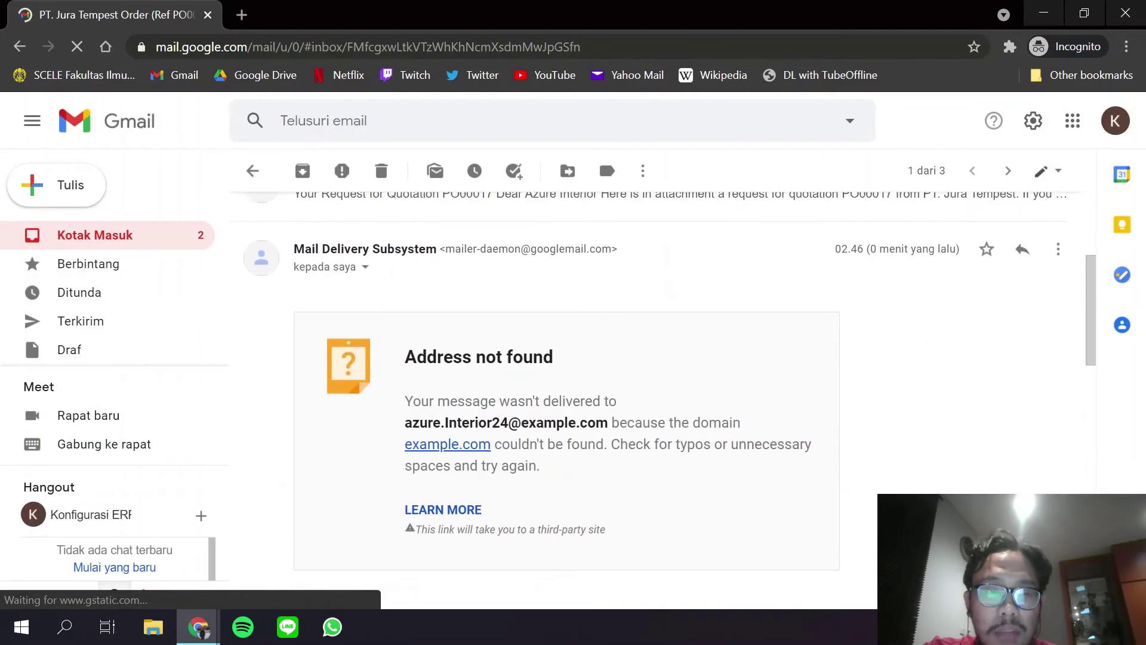
{"action": "left_click", "coordinate": [614, 338]}
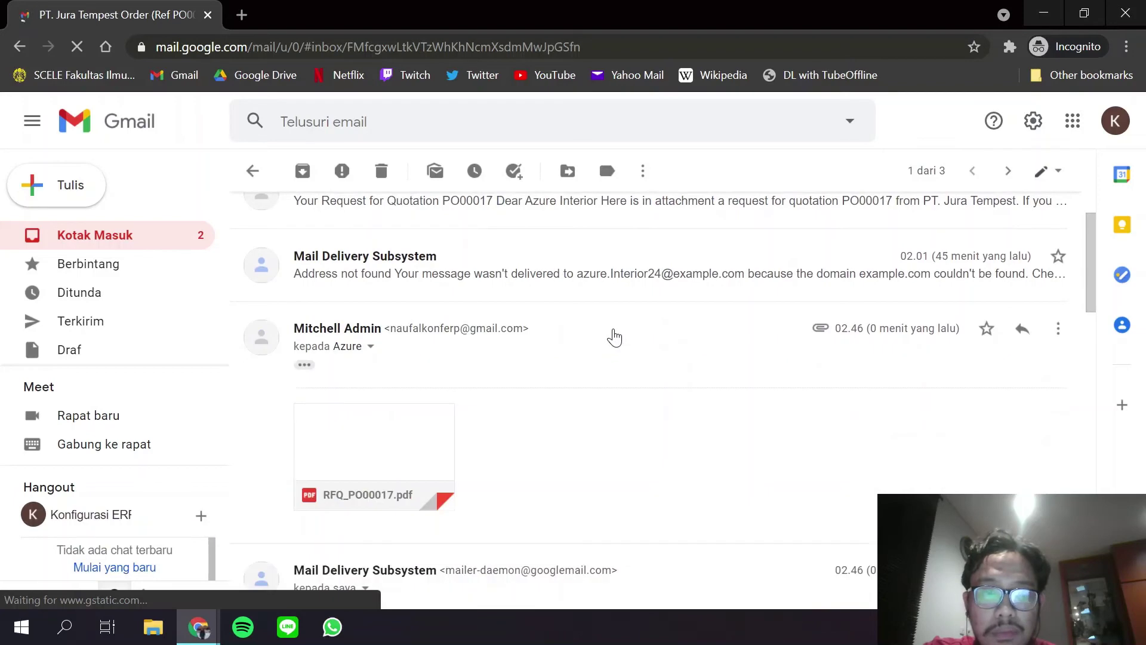
{"action": "left_click", "coordinate": [370, 348]}
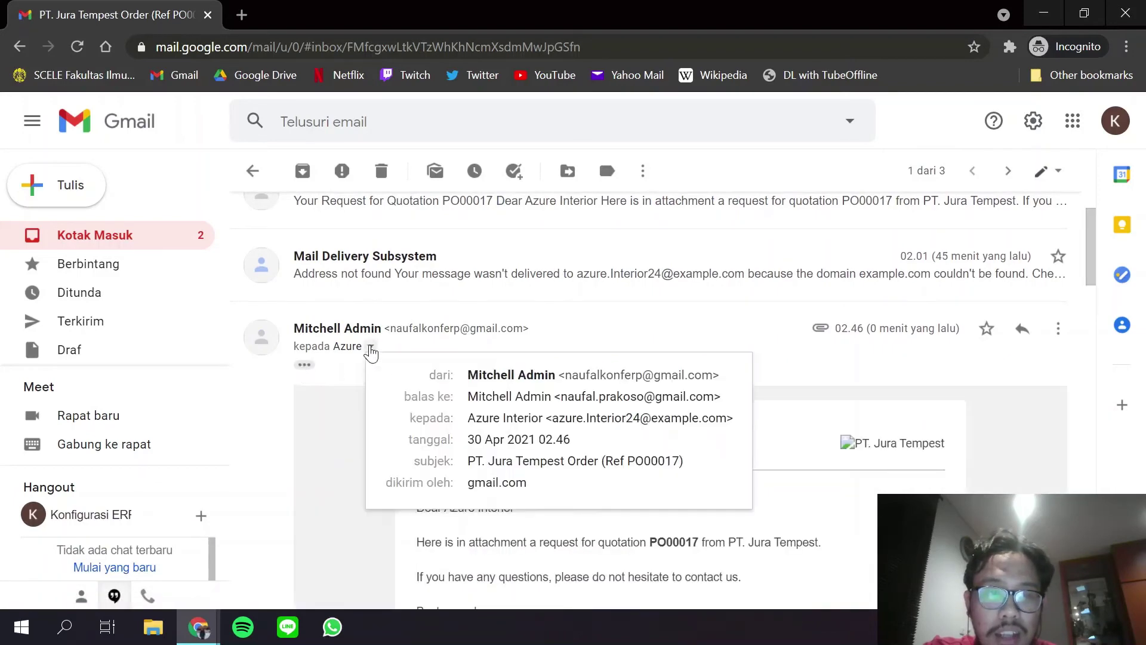
{"action": "left_click", "coordinate": [370, 350]}
{"action": "scroll", "coordinate": [486, 378], "scroll_direction": "down", "scroll_amount": 5}
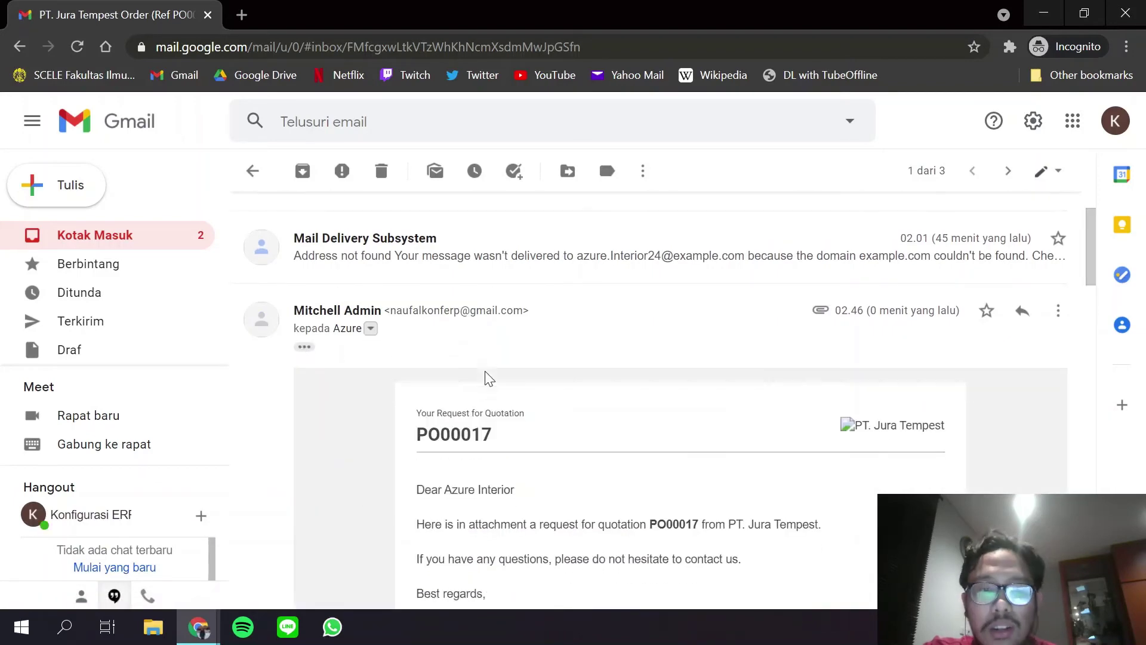
{"action": "scroll", "coordinate": [633, 274], "scroll_direction": "down", "scroll_amount": 6}
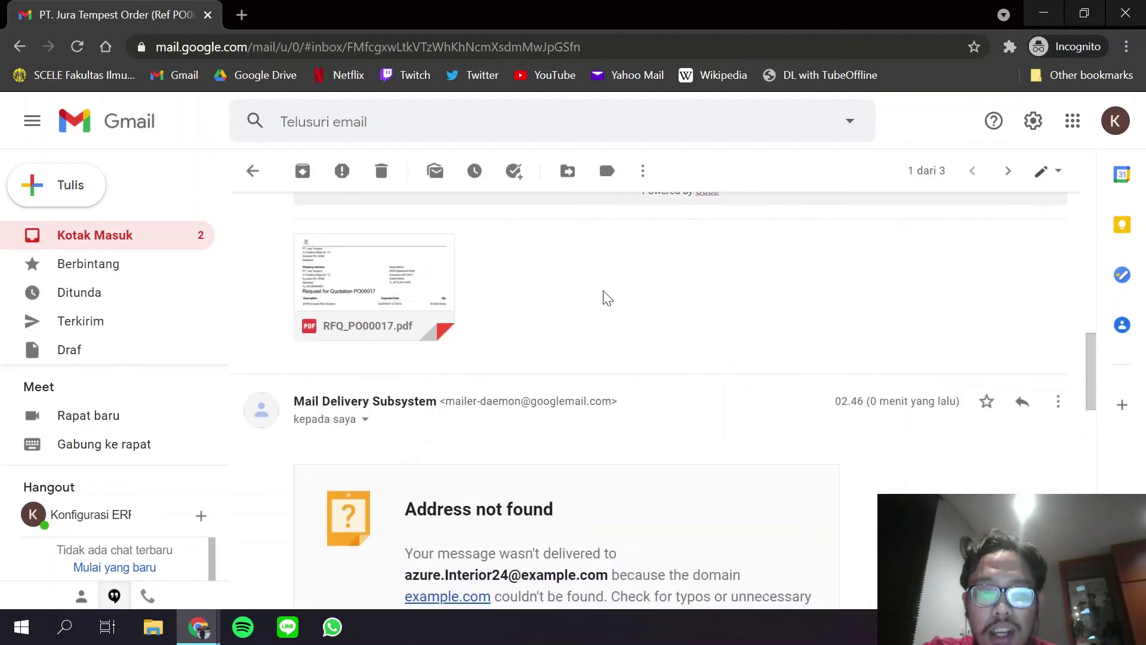
{"action": "scroll", "coordinate": [604, 297], "scroll_direction": "up", "scroll_amount": 8}
{"action": "scroll", "coordinate": [600, 380], "scroll_direction": "up", "scroll_amount": 4}
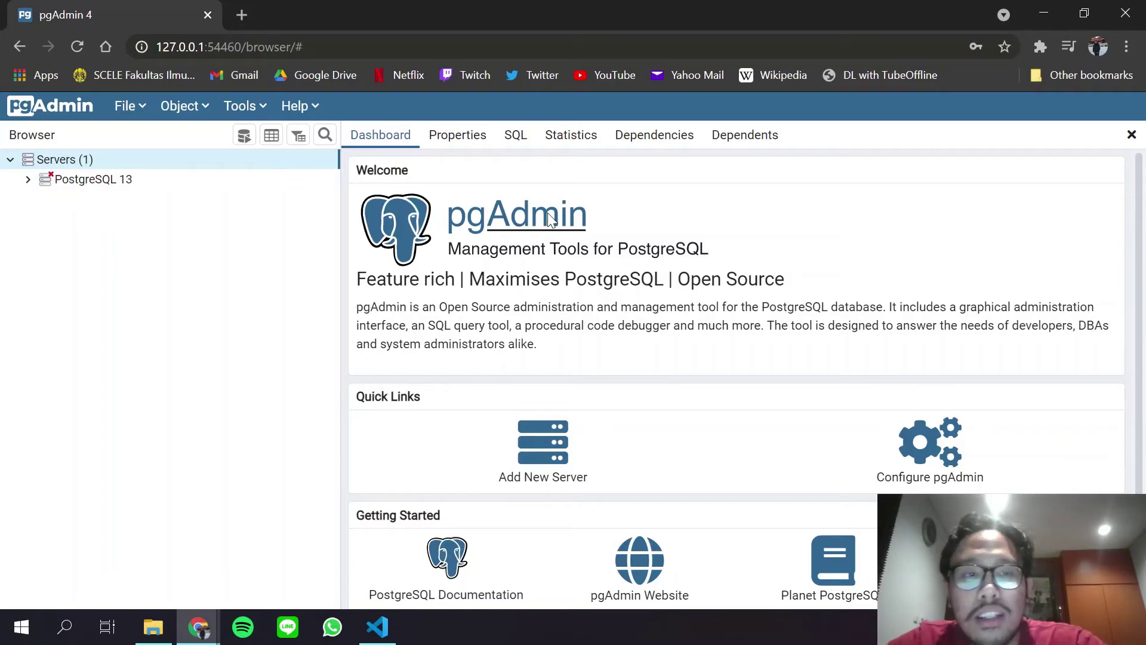
Create a new server named 'Server Odoo' with host localhost, checking the assignment PDF.
{"action": "left_click", "coordinate": [543, 448]}
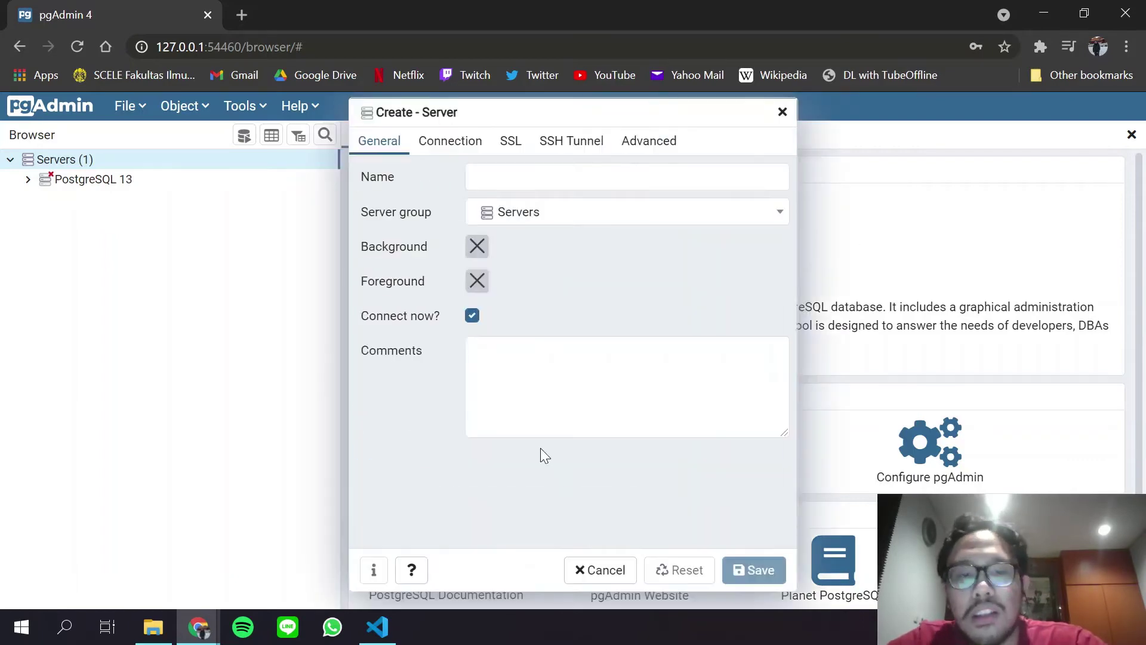
{"action": "type", "text": "Server Odoo"}
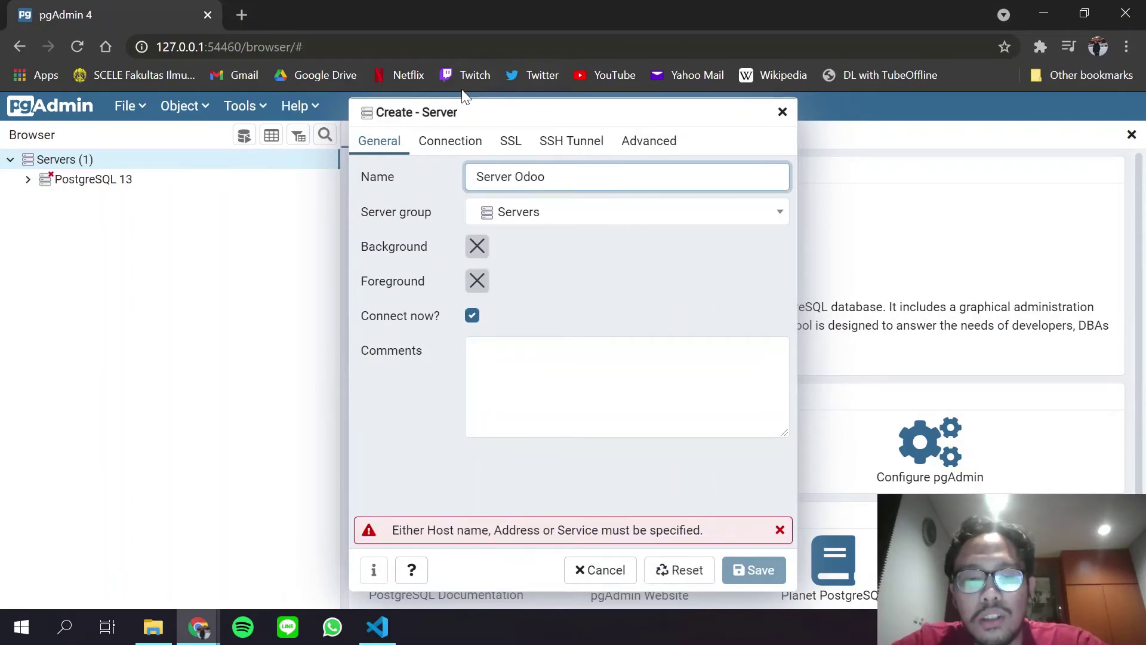
{"action": "left_click", "coordinate": [450, 149]}
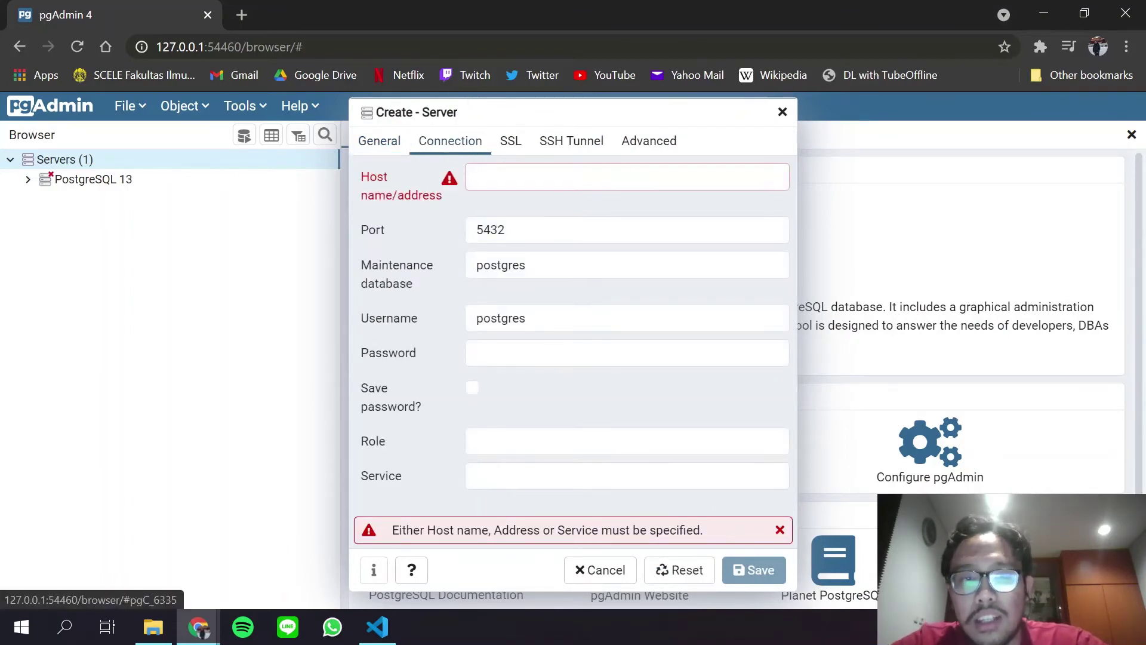
{"action": "key", "text": "alt+Tab"}
{"action": "left_click", "coordinate": [659, 315]}
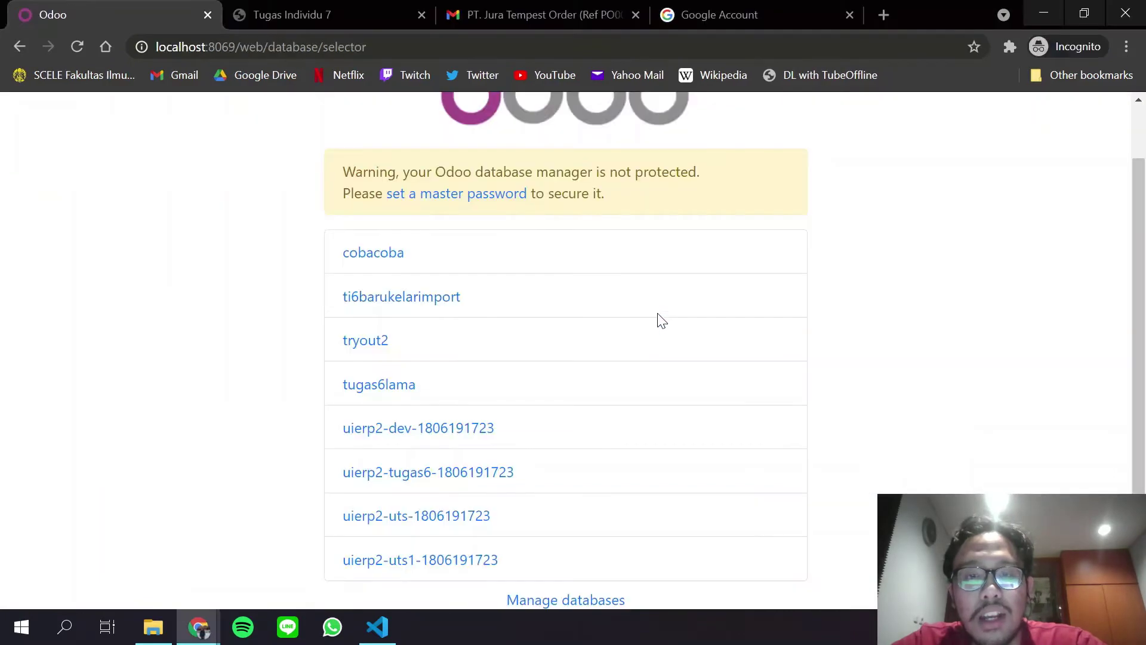
{"action": "key", "text": "ctrl+Tab"}
{"action": "key", "text": "alt+Tab"}
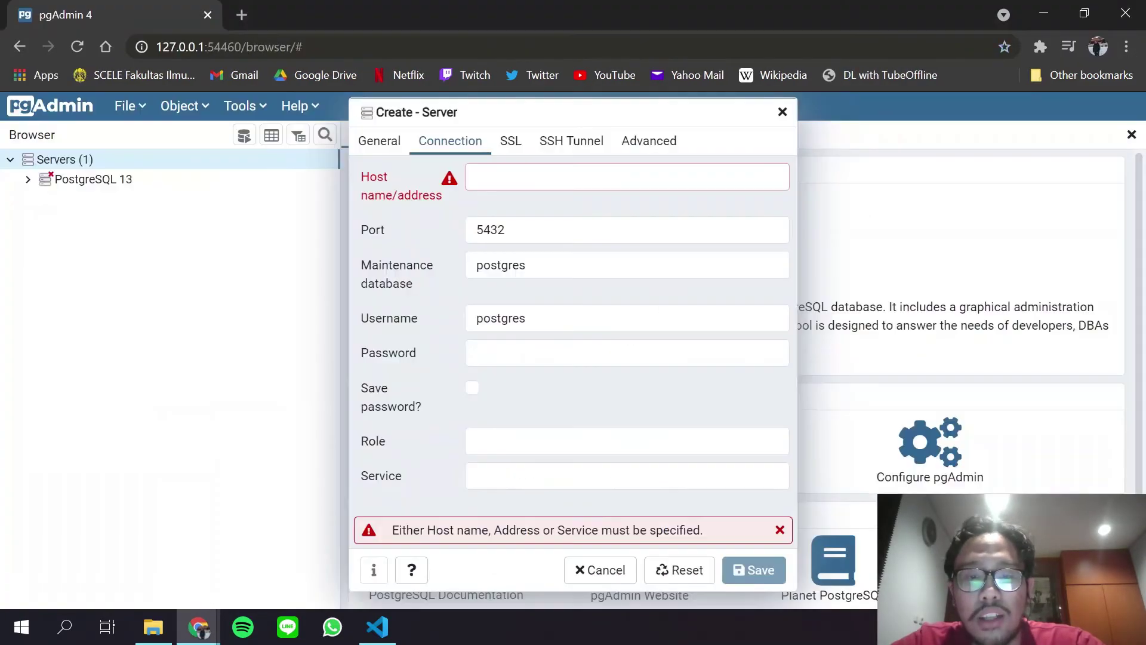
{"action": "left_click", "coordinate": [582, 176]}
{"action": "type", "text": "loca"}
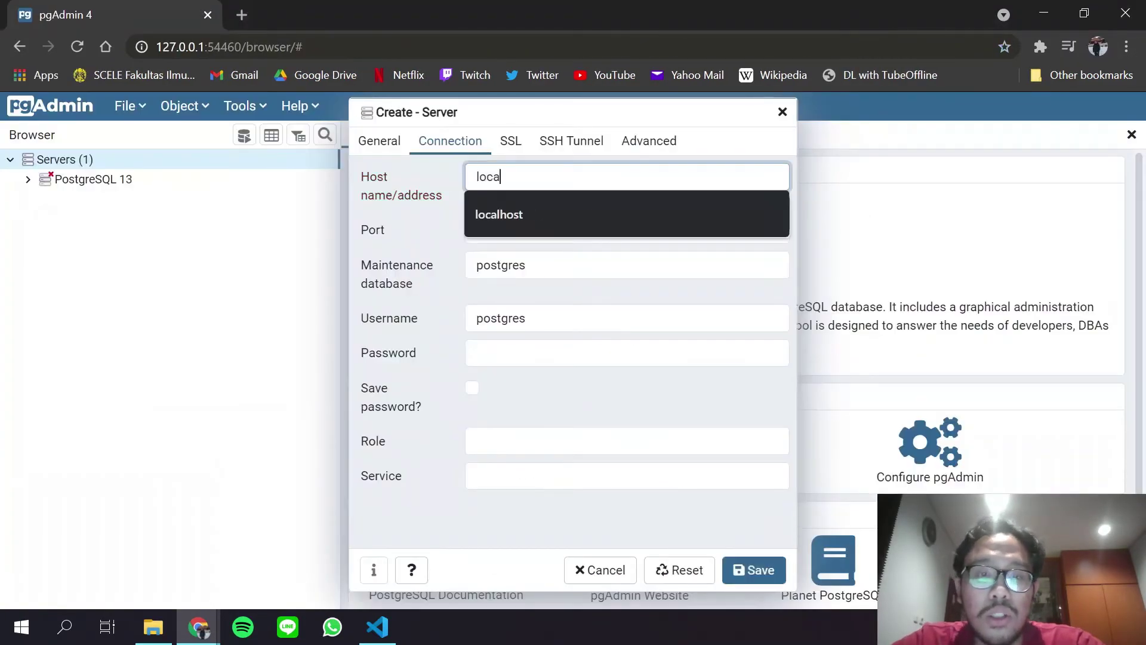
{"action": "left_click", "coordinate": [582, 214]}
Enter the Odoo database username and password, confirm the name, and save Server Odoo.
{"action": "left_click", "coordinate": [552, 313]}
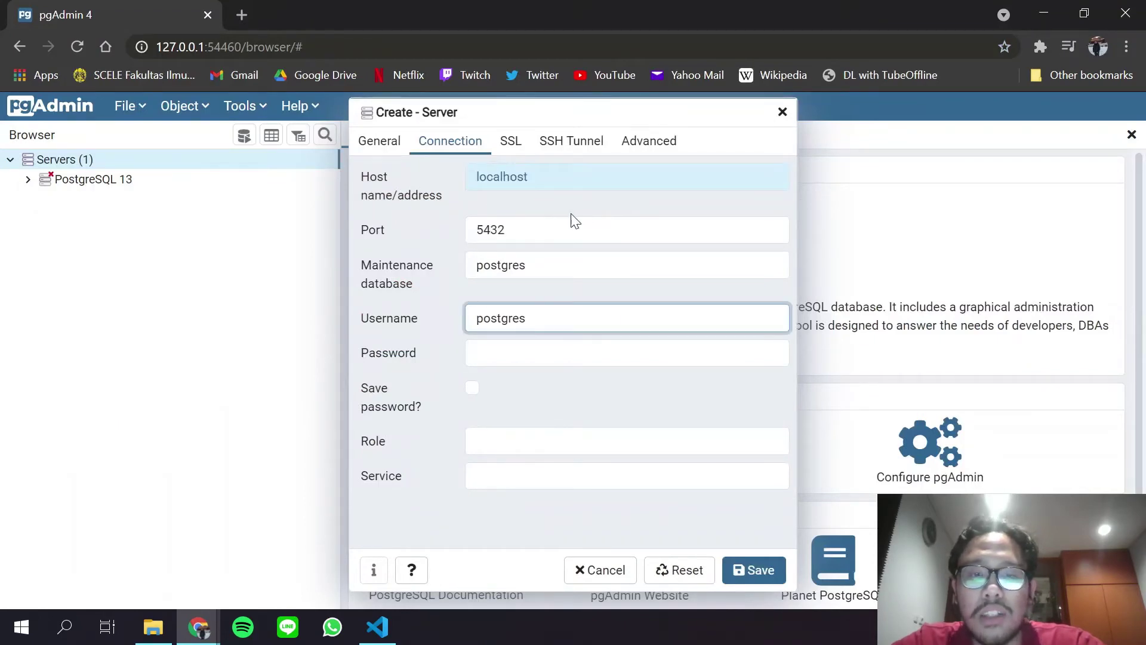
{"action": "key", "text": "alt+Tab"}
{"action": "key", "text": "alt+Tab"}
{"action": "key", "text": "alt+Tab"}
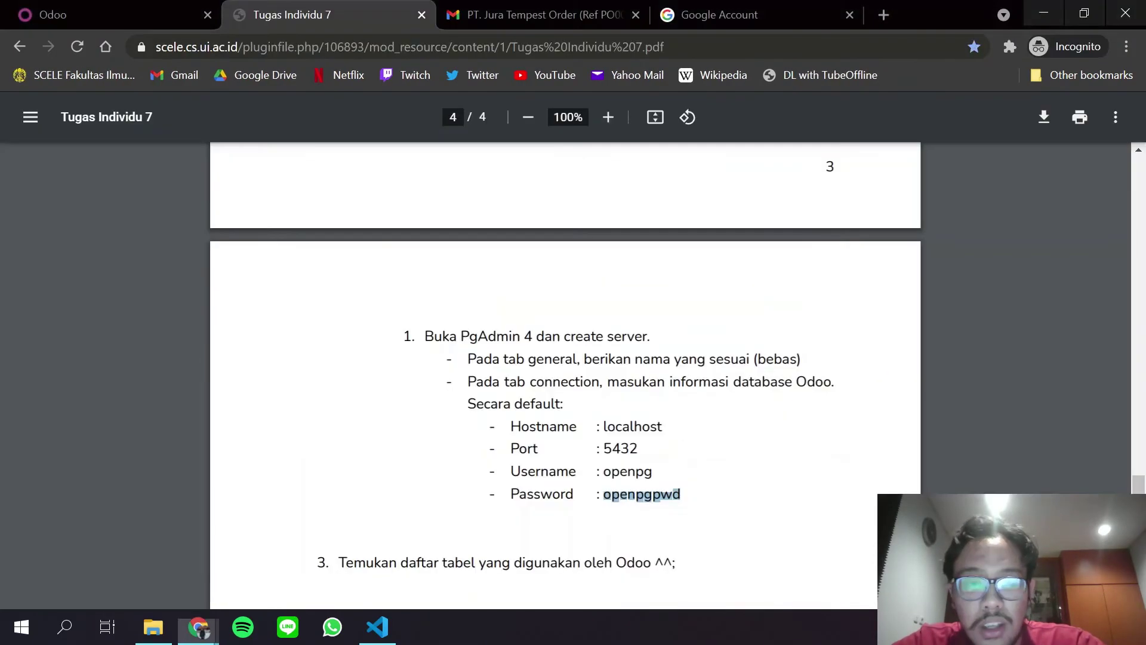
{"action": "key", "text": "alt+Tab"}
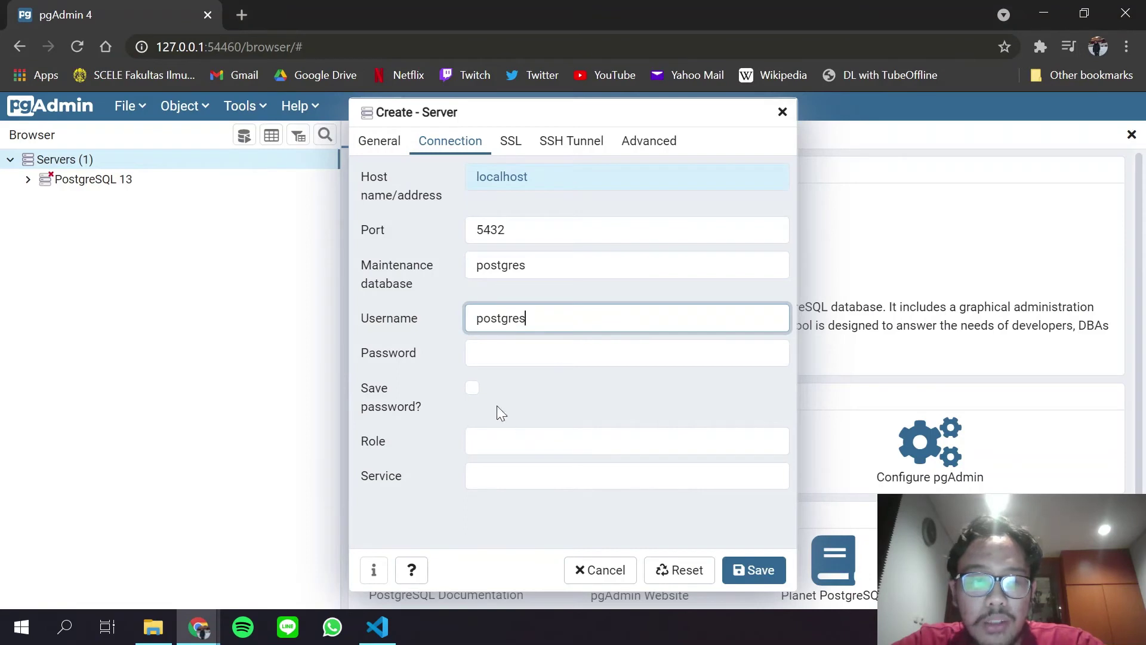
{"action": "double_click", "coordinate": [520, 318]}
{"action": "type", "text": "openpg"}
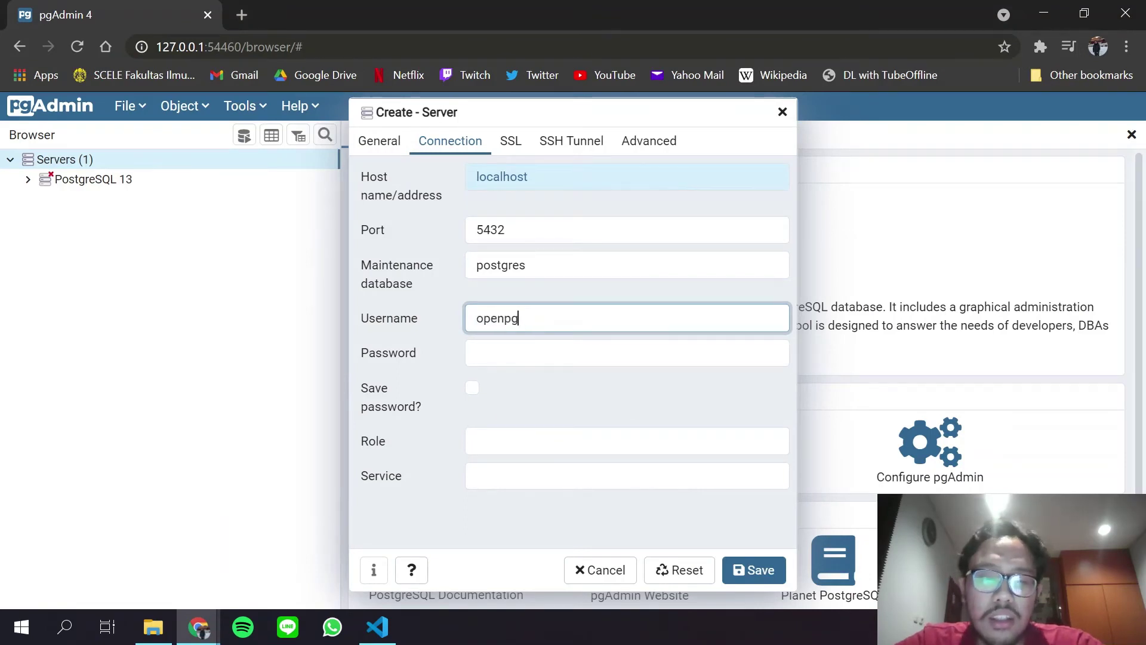
{"action": "left_click", "coordinate": [627, 353]}
{"action": "type", "text": "op"}
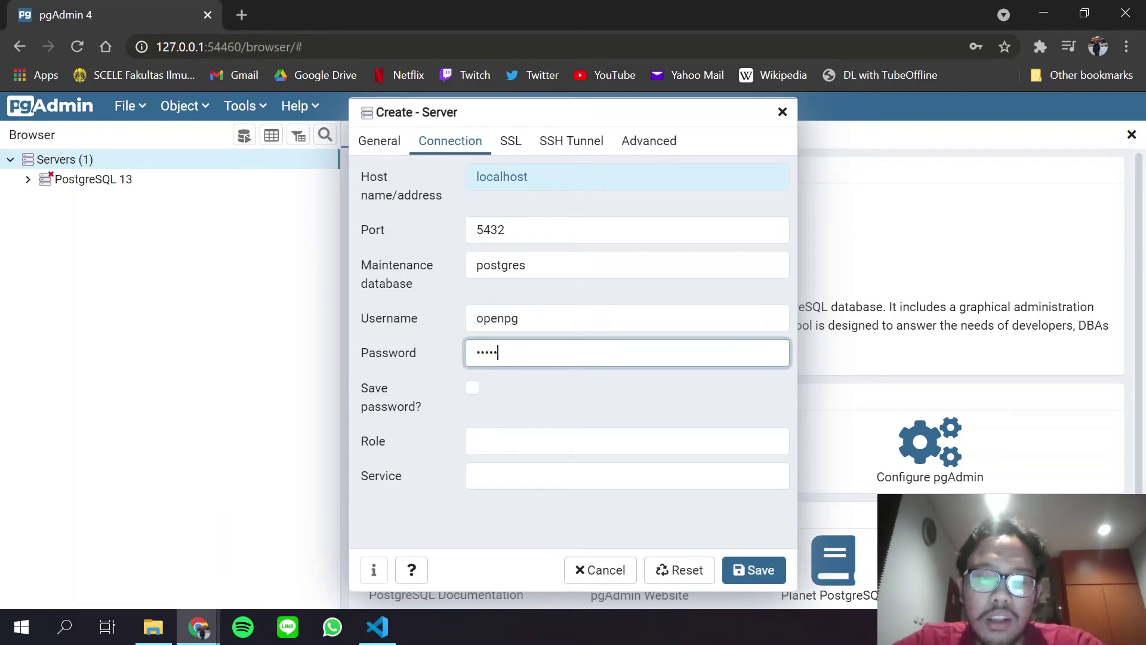
{"action": "type", "text": "enpgpwd"}
{"action": "key", "text": "alt+Tab"}
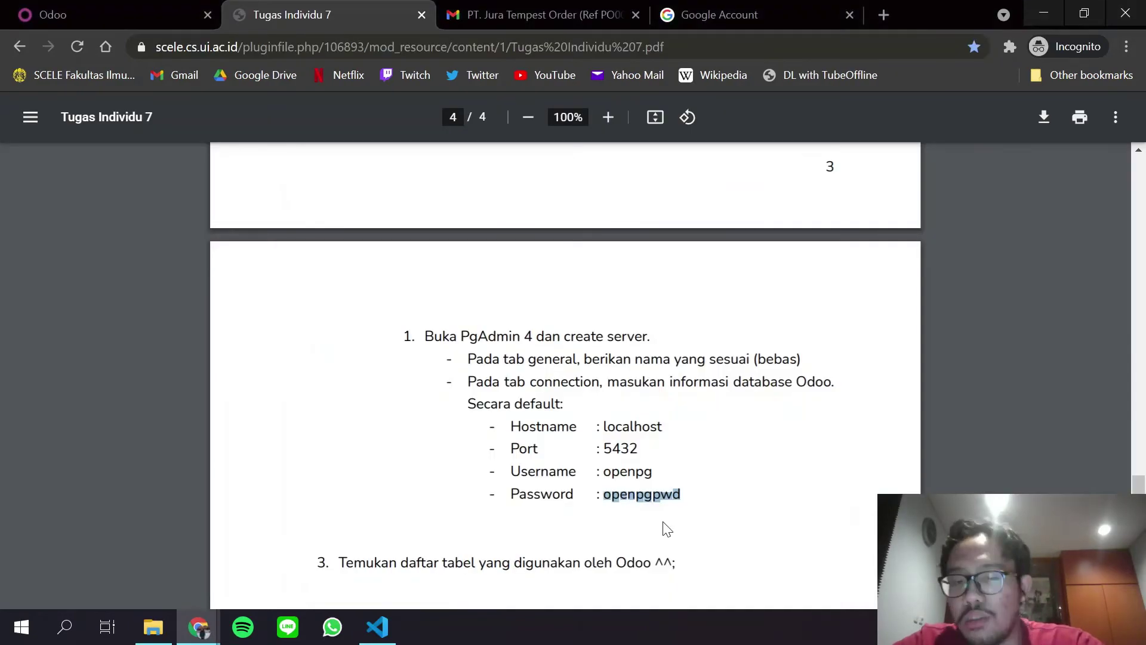
{"action": "key", "text": "alt+Tab"}
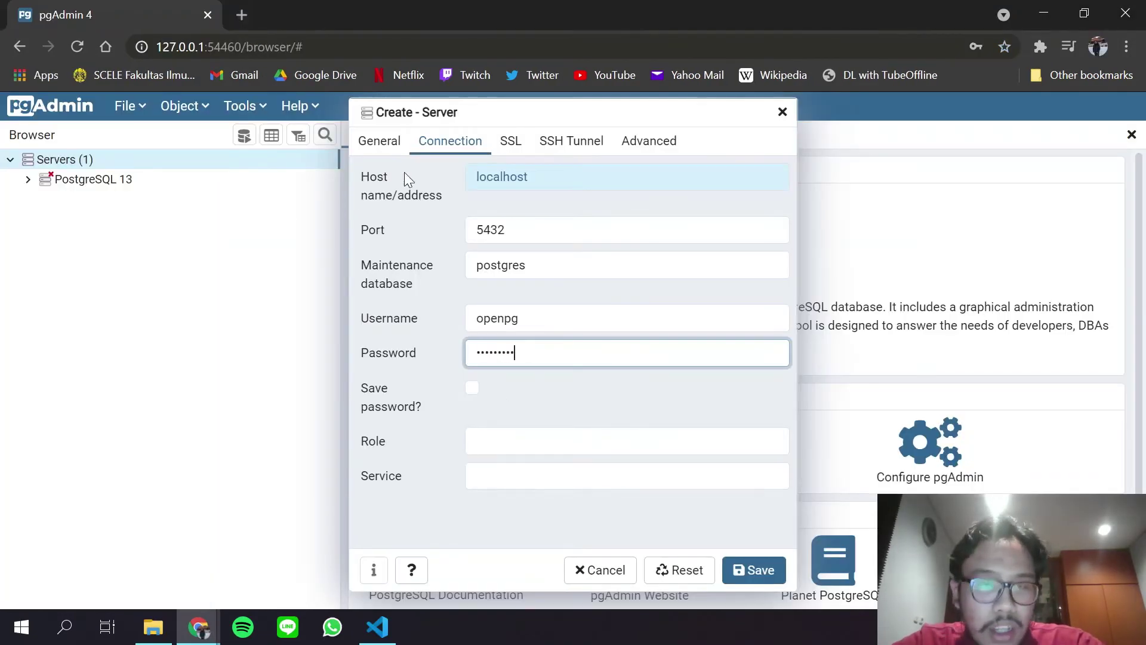
{"action": "left_click", "coordinate": [382, 138]}
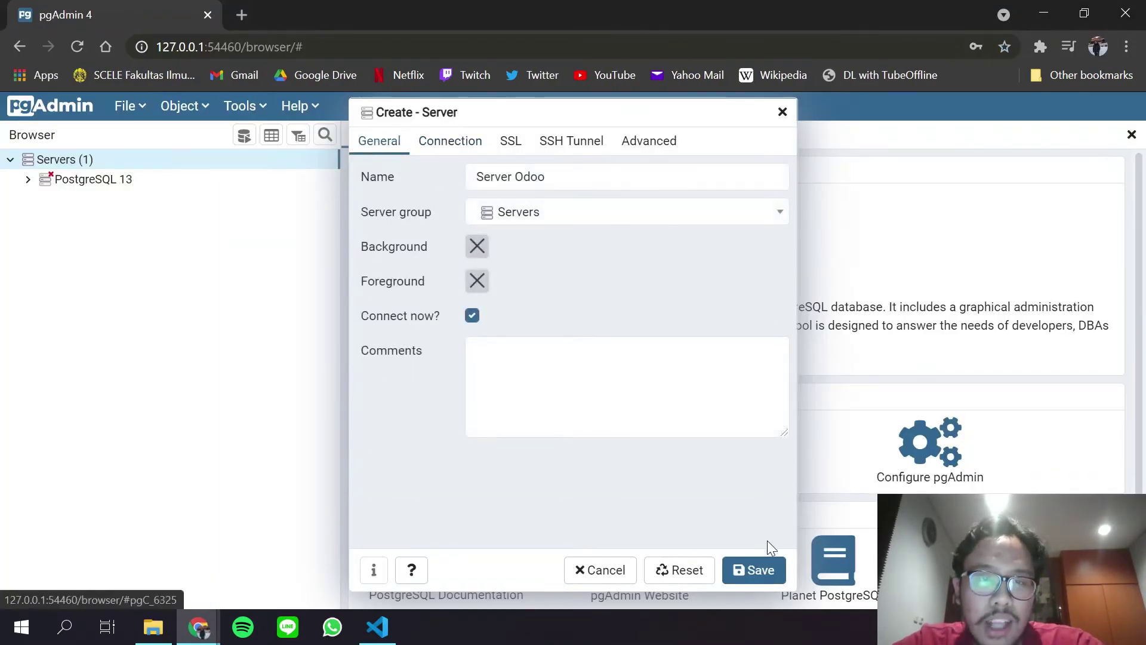
{"action": "left_click", "coordinate": [773, 579]}
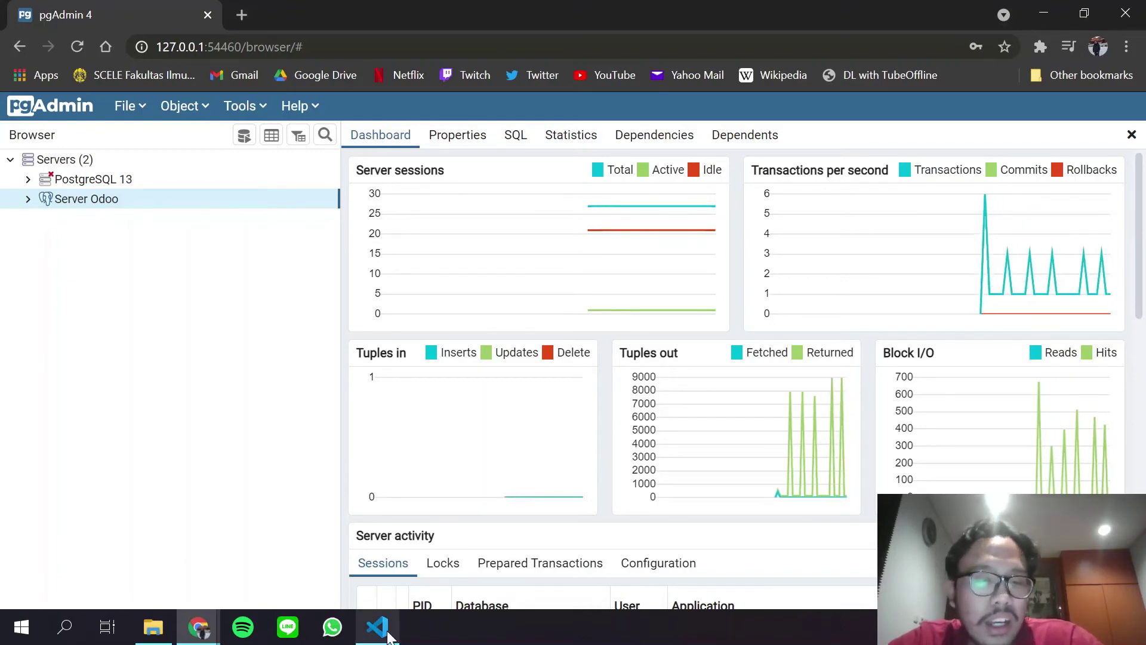
Bring the Odoo server folder in File Explorer forward from the taskbar.
{"action": "left_click", "coordinate": [154, 640]}
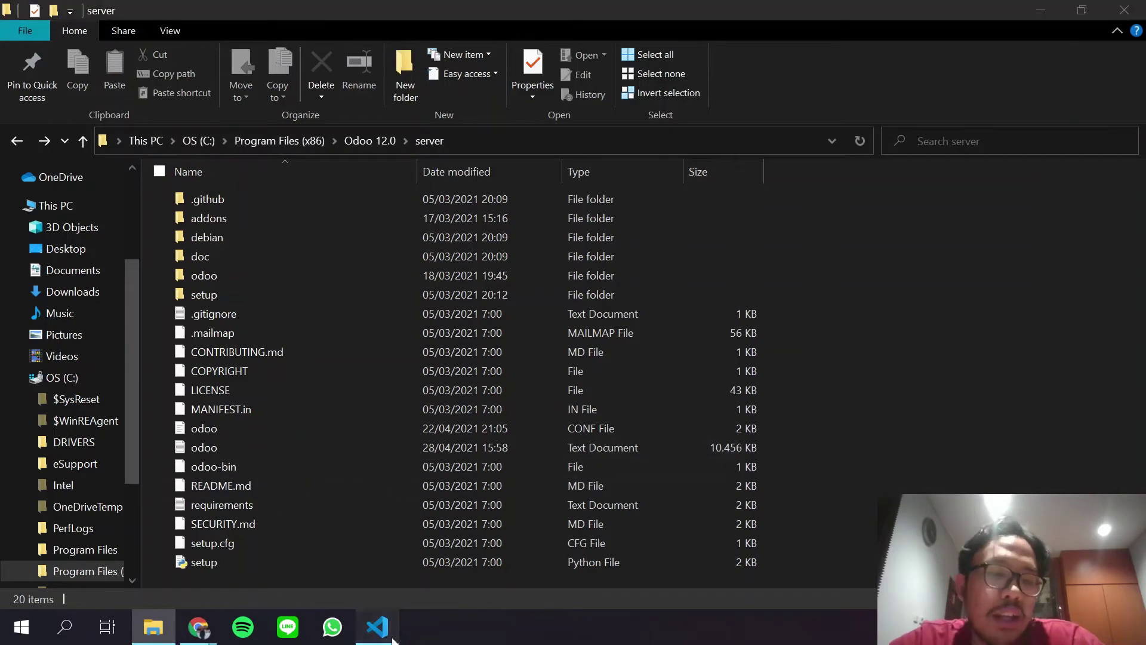
Copy the pg_path value C:\Program Files\PostgreSQL\13\bin from line 40 of odoo.conf.
{"action": "left_click", "coordinate": [377, 627]}
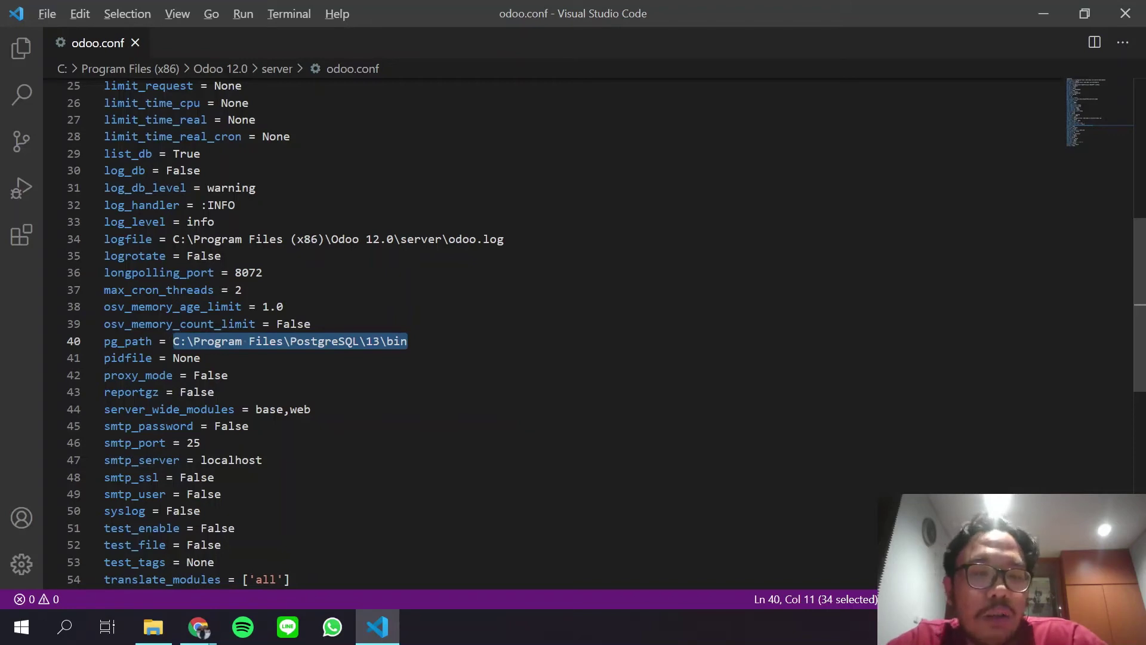
{"action": "key", "text": "alt"}
{"action": "key", "text": "Escape"}
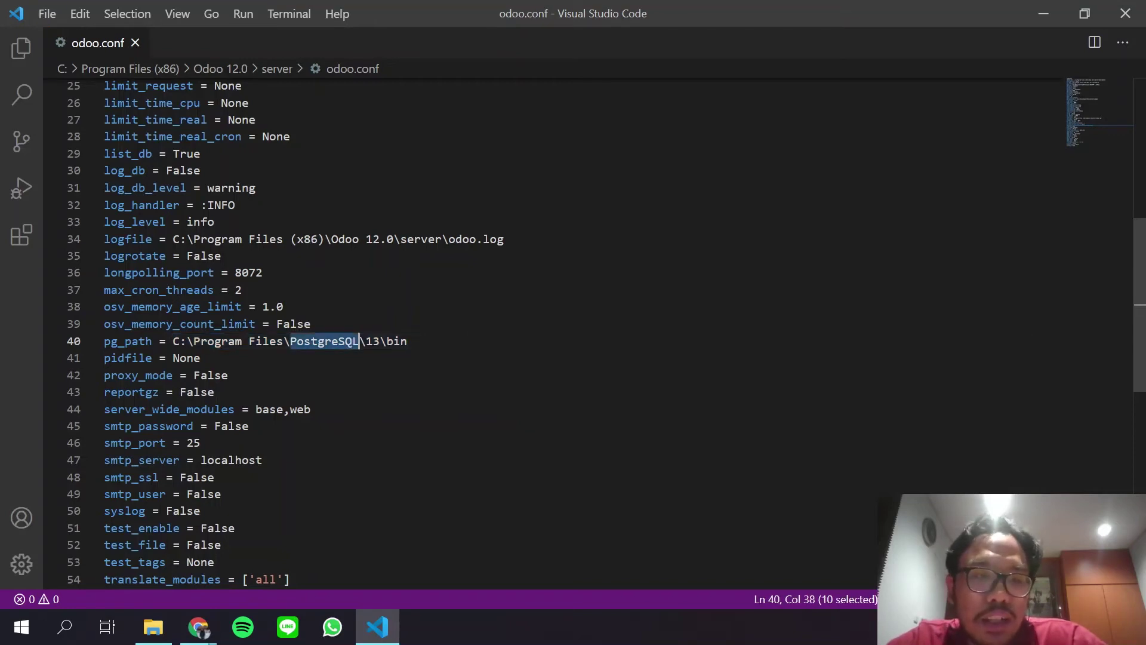
{"action": "triple_click", "coordinate": [256, 341]}
{"action": "left_click", "coordinate": [408, 340]}
{"action": "left_click_drag", "start_coordinate": [408, 341], "coordinate": [173, 341]}
{"action": "key", "text": "ctrl+c"}
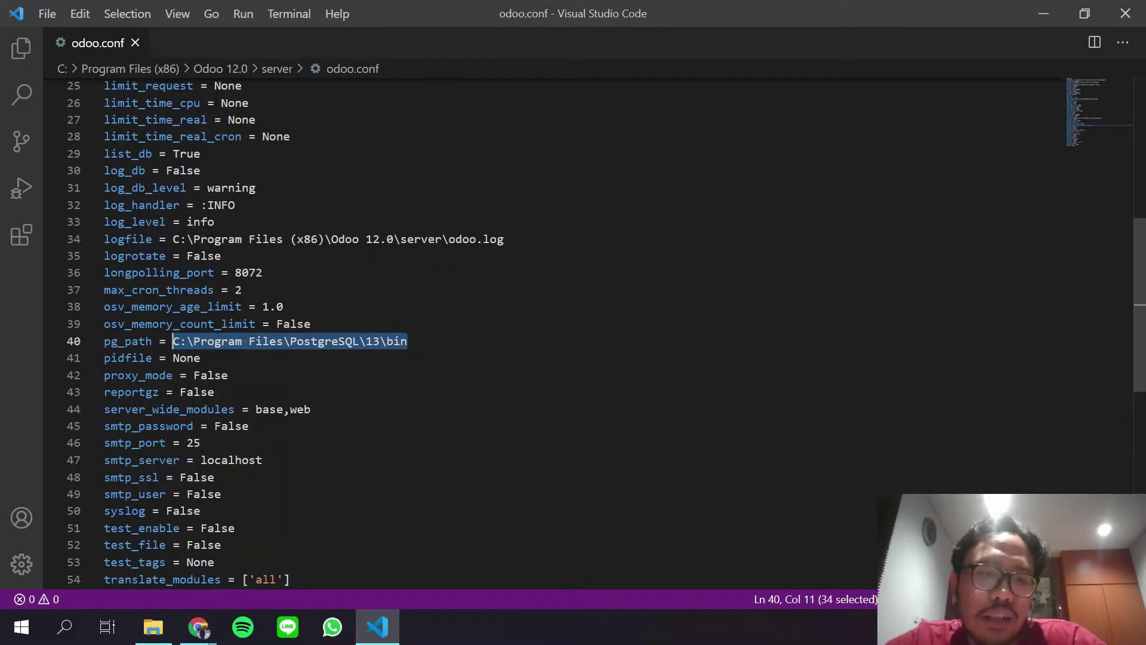
{"action": "key", "text": "alt+Tab"}
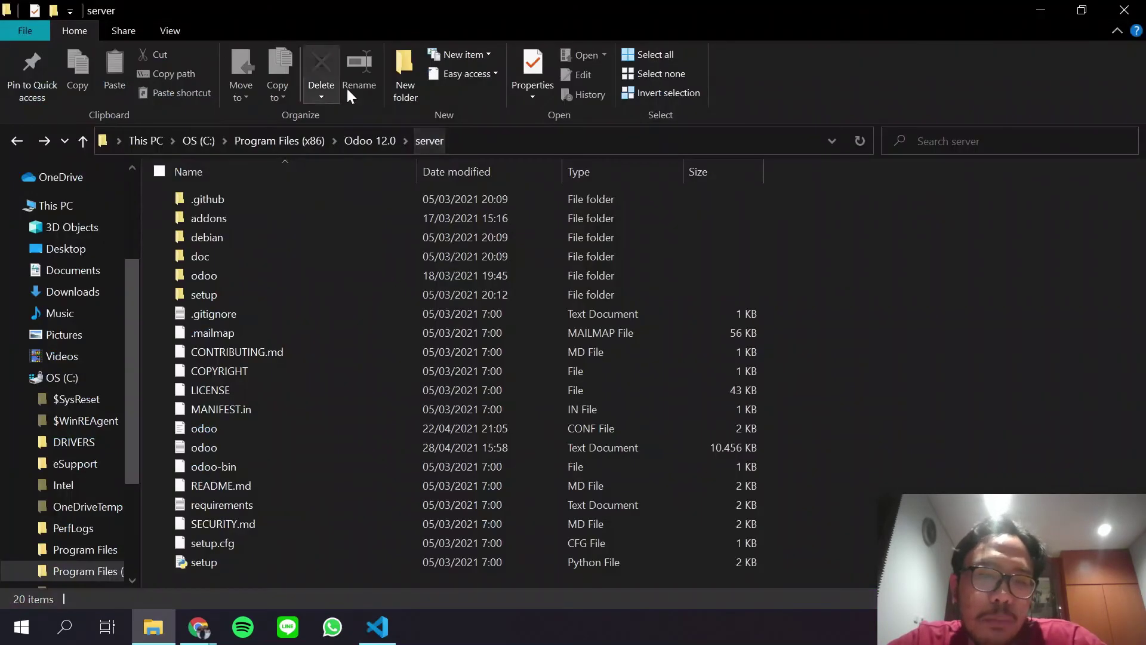
Go to C:\Program Files\PostgreSQL\13\bin in File Explorer and look over its 67 items.
{"action": "left_click", "coordinate": [490, 144]}
{"action": "key", "text": "ctrl+v"}
{"action": "key", "text": "Return"}
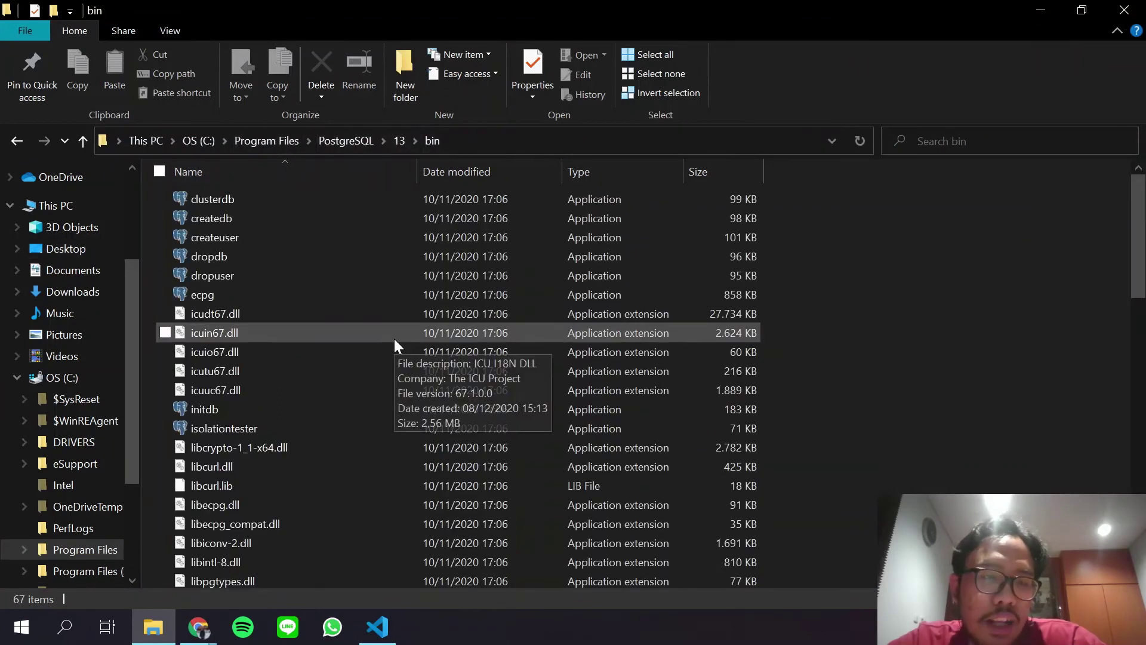
{"action": "scroll", "coordinate": [397, 343], "scroll_direction": "down", "scroll_amount": 7}
{"action": "scroll", "coordinate": [398, 346], "scroll_direction": "up", "scroll_amount": 7}
{"action": "scroll", "coordinate": [397, 343], "scroll_direction": "up", "scroll_amount": 1}
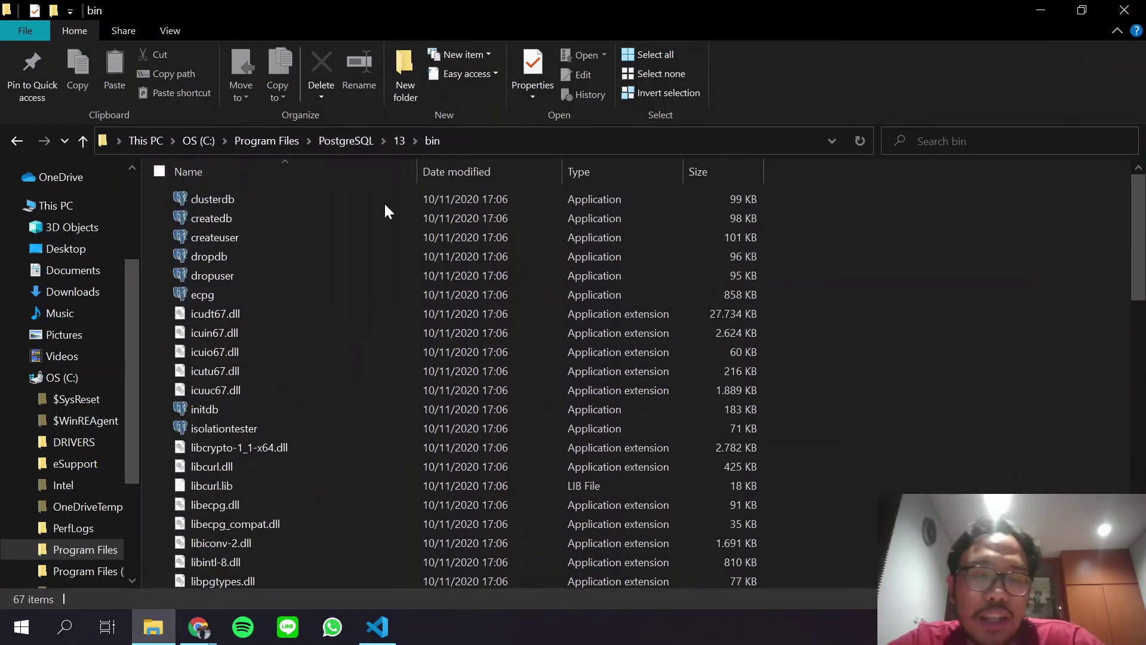
Compare the bin folder with odoo.conf in VS Code, then move on to pgAdmin in the browser.
{"action": "key", "text": "alt+Tab"}
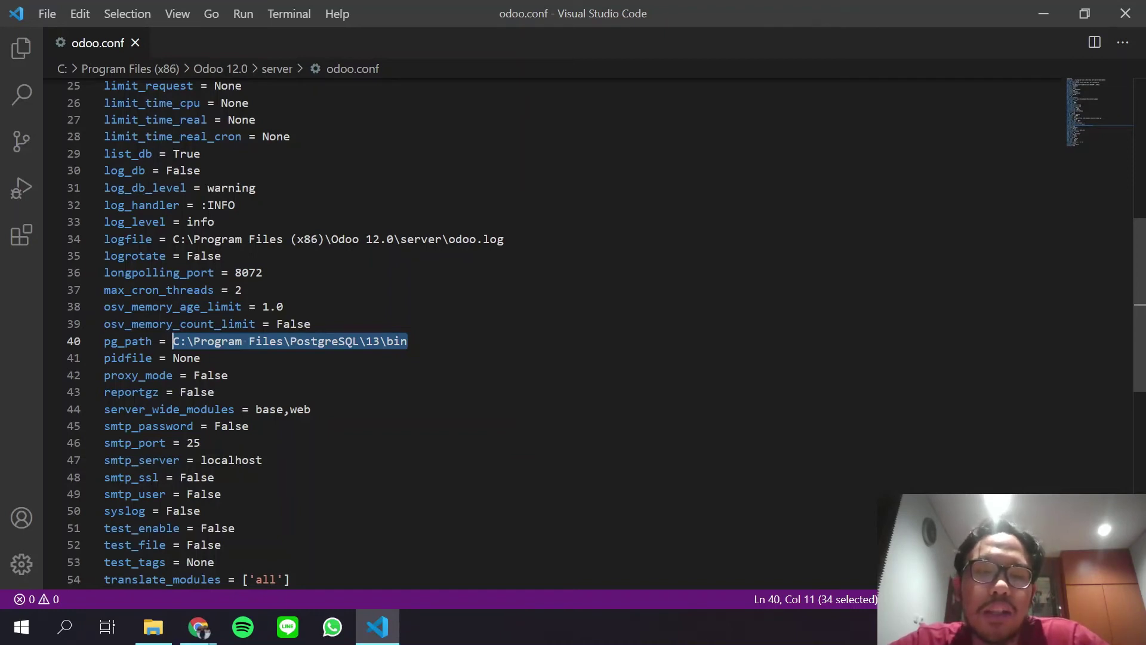
{"action": "key", "text": "alt+Tab"}
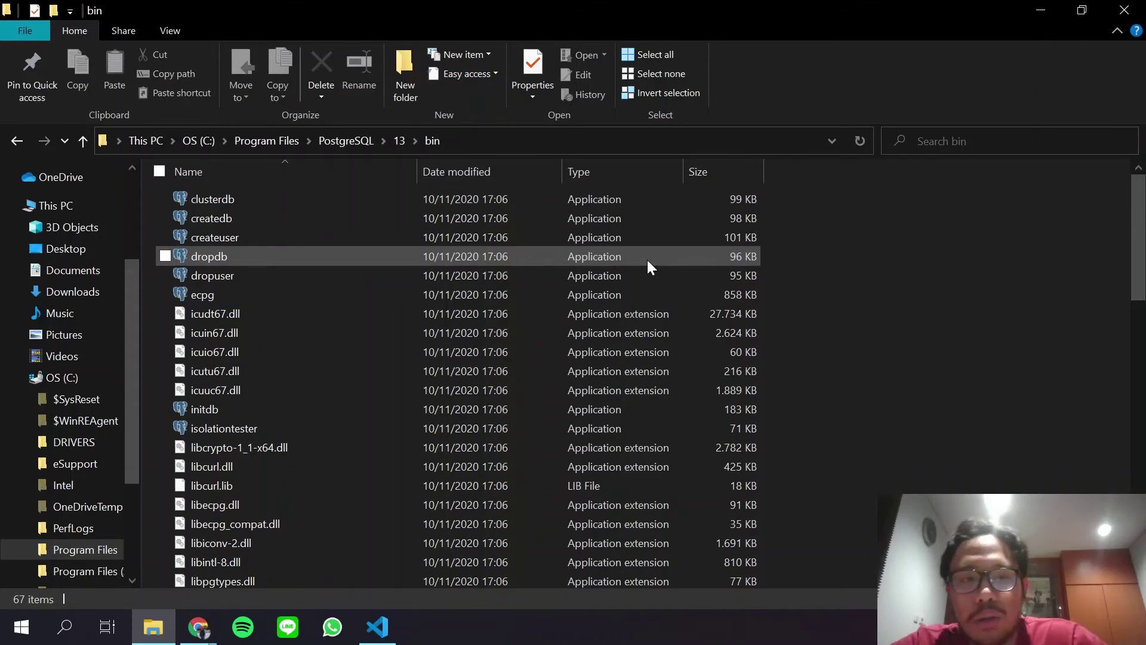
{"action": "key", "text": "alt+Tab"}
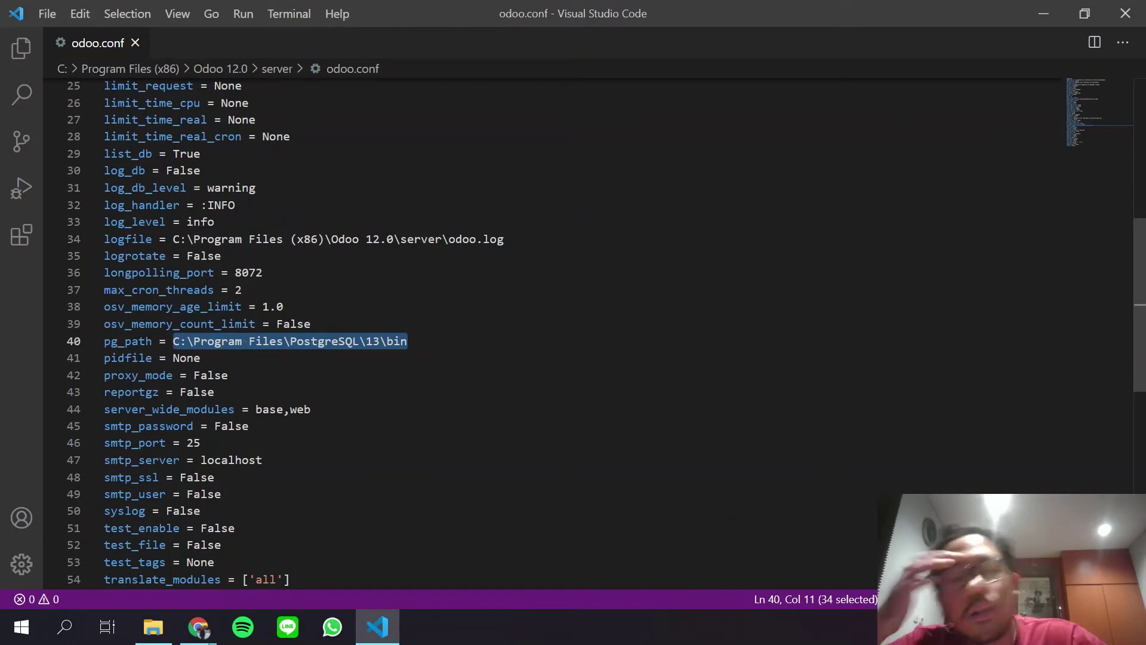
{"action": "key", "text": "alt+Tab"}
{"action": "key", "text": "alt+Tab"}
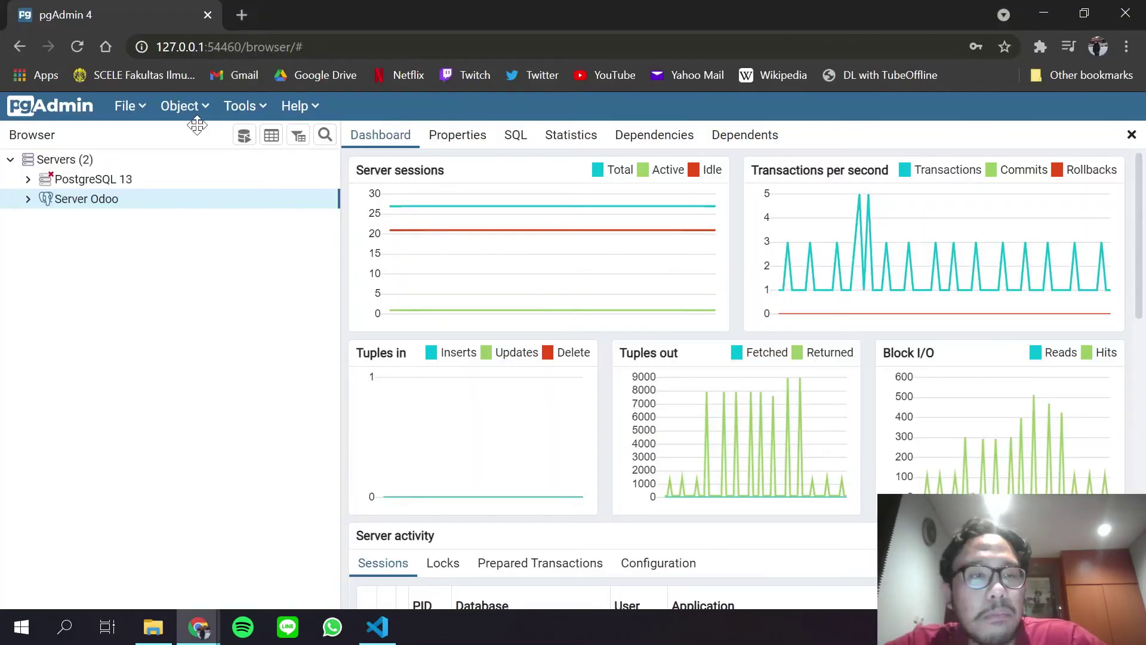
Expand Server Odoo's databases, then show Odoo's database selector in incognito Chrome for comparison.
{"action": "left_click", "coordinate": [28, 198]}
{"action": "left_click", "coordinate": [46, 218]}
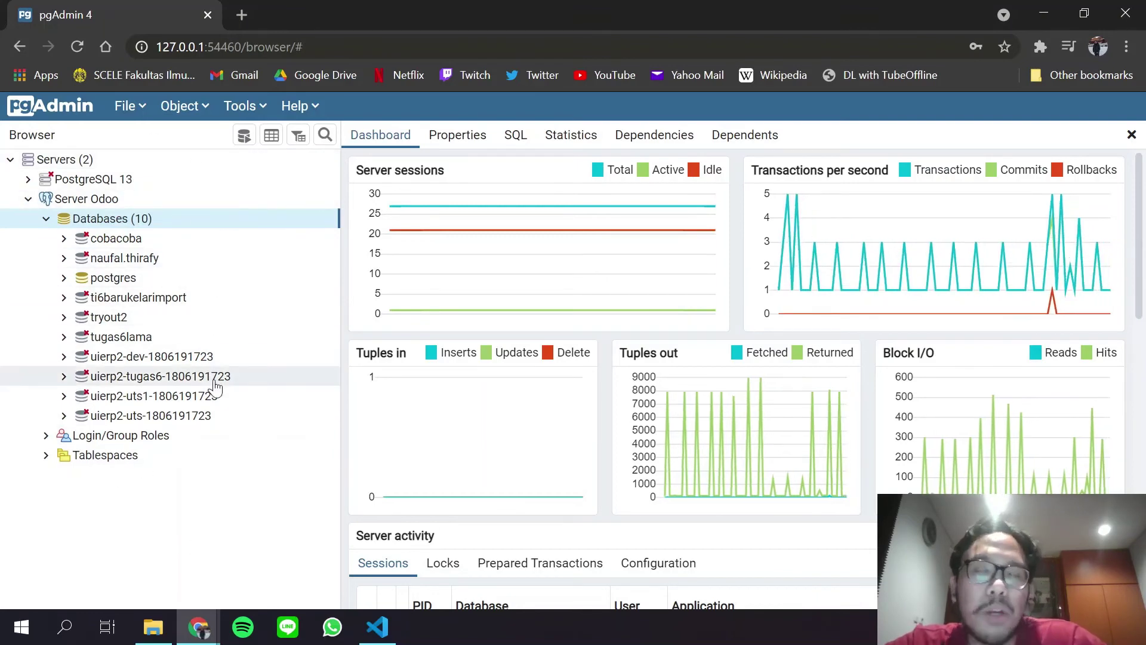
{"action": "key", "text": "alt+Tab"}
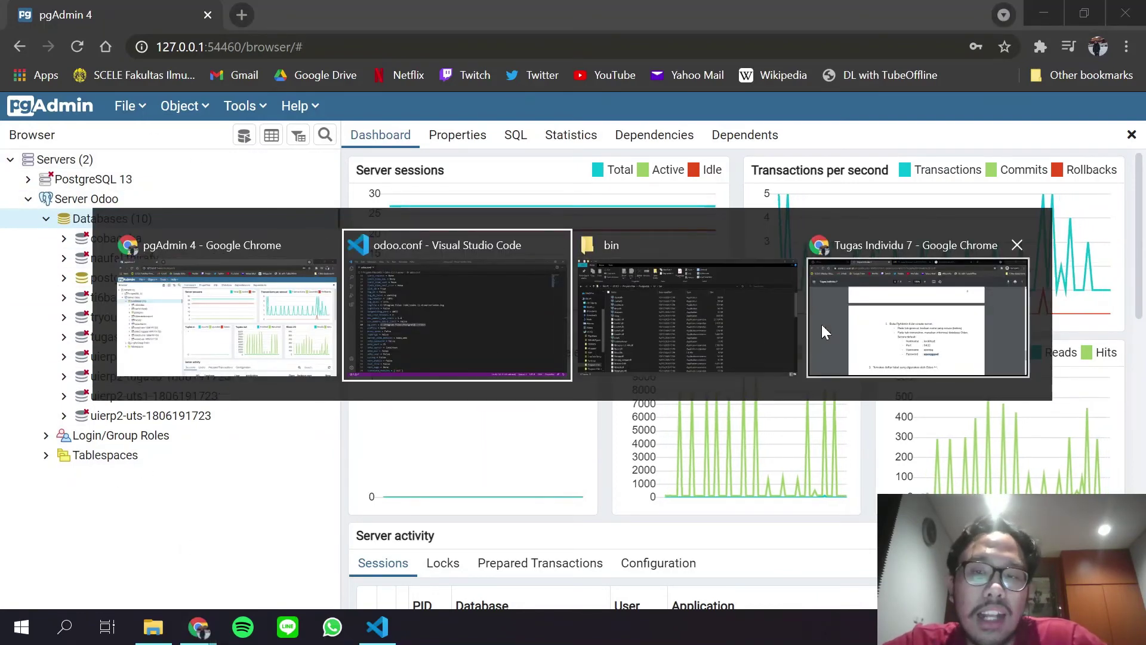
{"action": "left_click", "coordinate": [821, 325]}
{"action": "right_click", "coordinate": [95, 5]}
{"action": "left_click", "coordinate": [138, 7]}
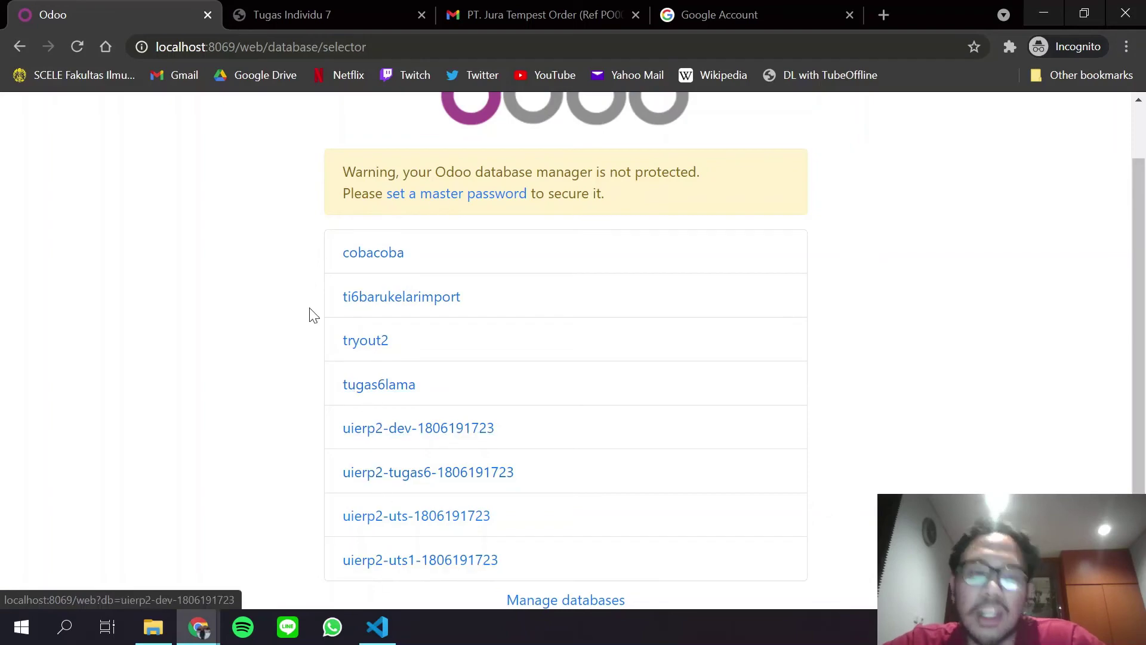
Compare Odoo's eight listed databases against pgAdmin's ten, ending on pgAdmin's database list.
{"action": "key", "text": "alt+Tab"}
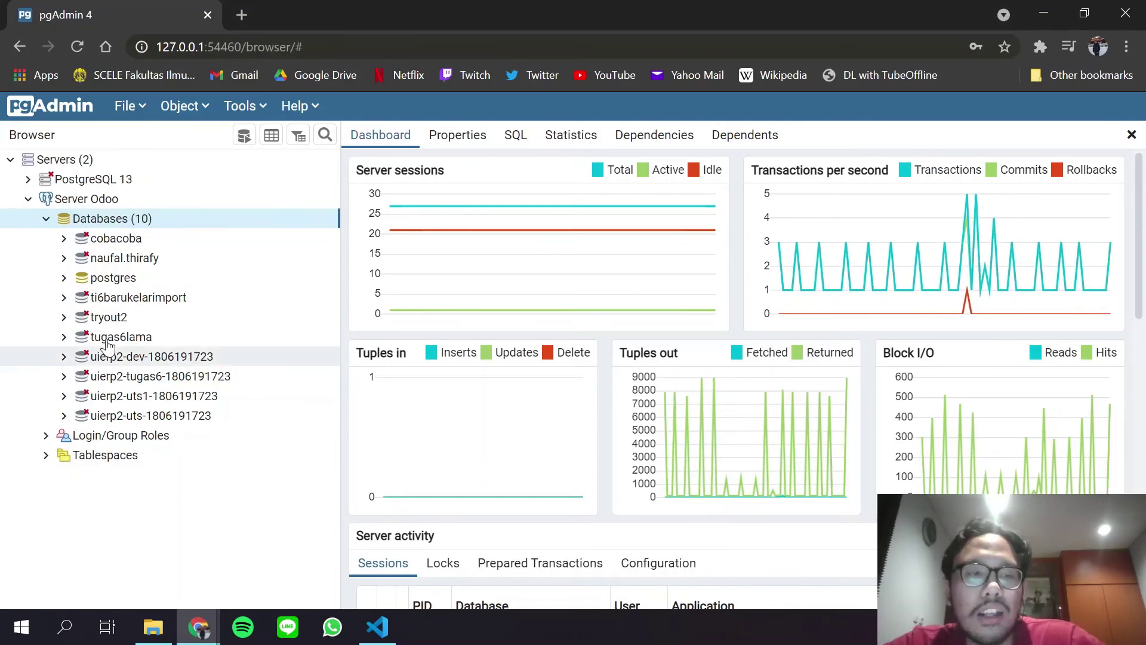
{"action": "key", "text": "alt+Tab"}
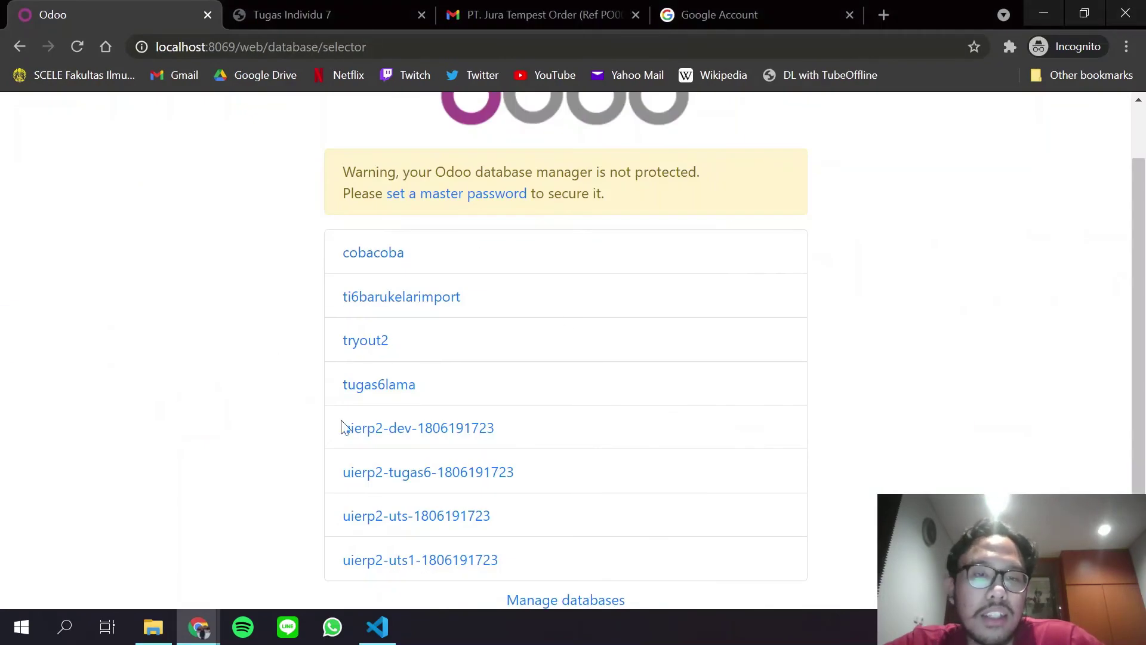
{"action": "key", "text": "alt+Tab"}
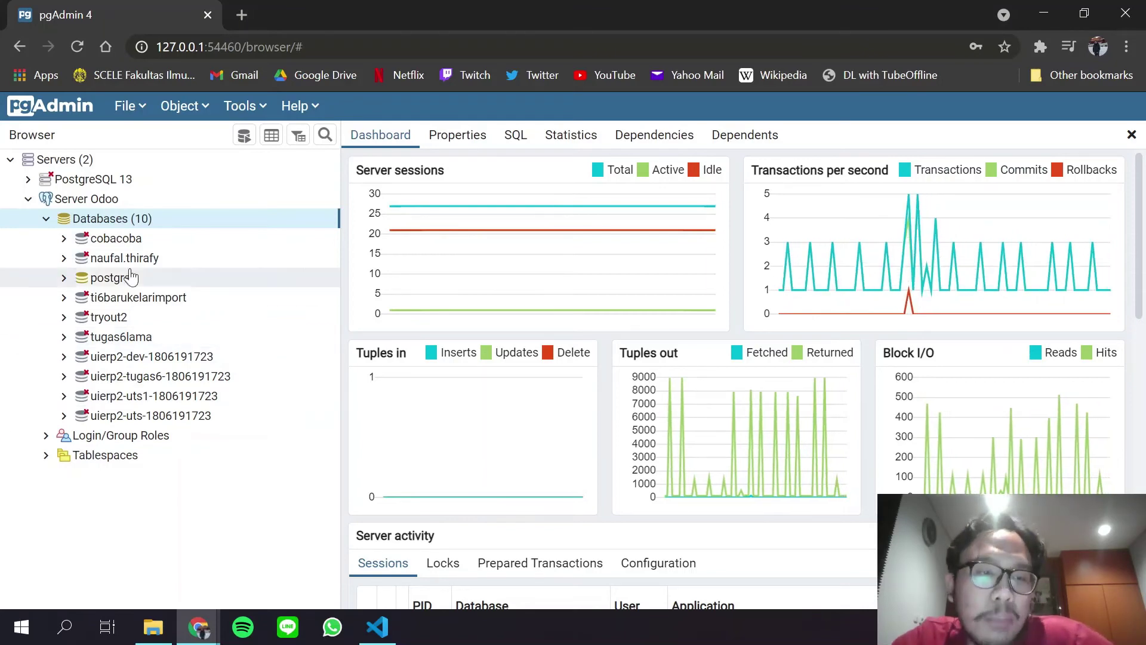
{"action": "left_click", "coordinate": [64, 357]}
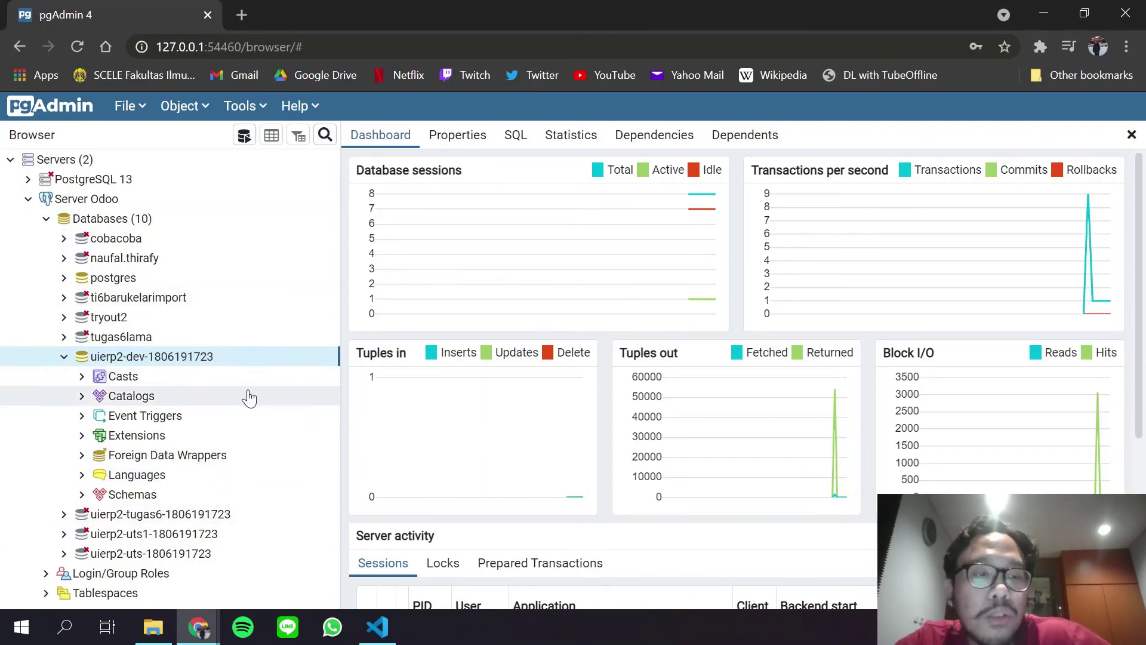
{"action": "left_click", "coordinate": [84, 497]}
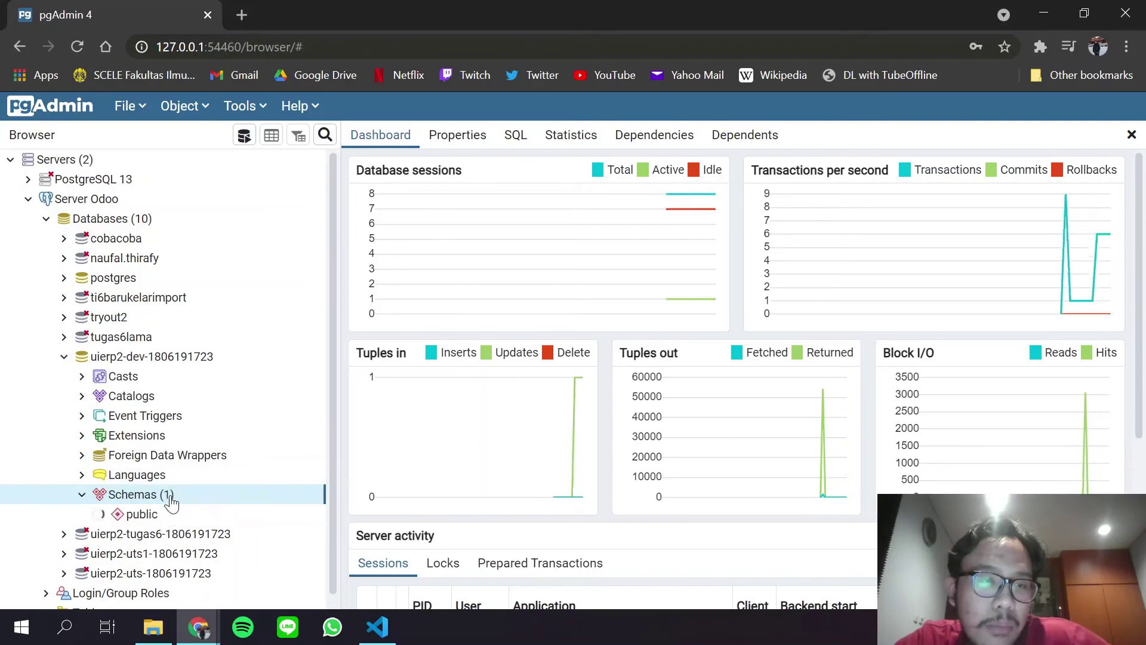
{"action": "scroll", "coordinate": [260, 406], "scroll_direction": "down", "scroll_amount": 5}
{"action": "scroll", "coordinate": [261, 407], "scroll_direction": "down", "scroll_amount": 1}
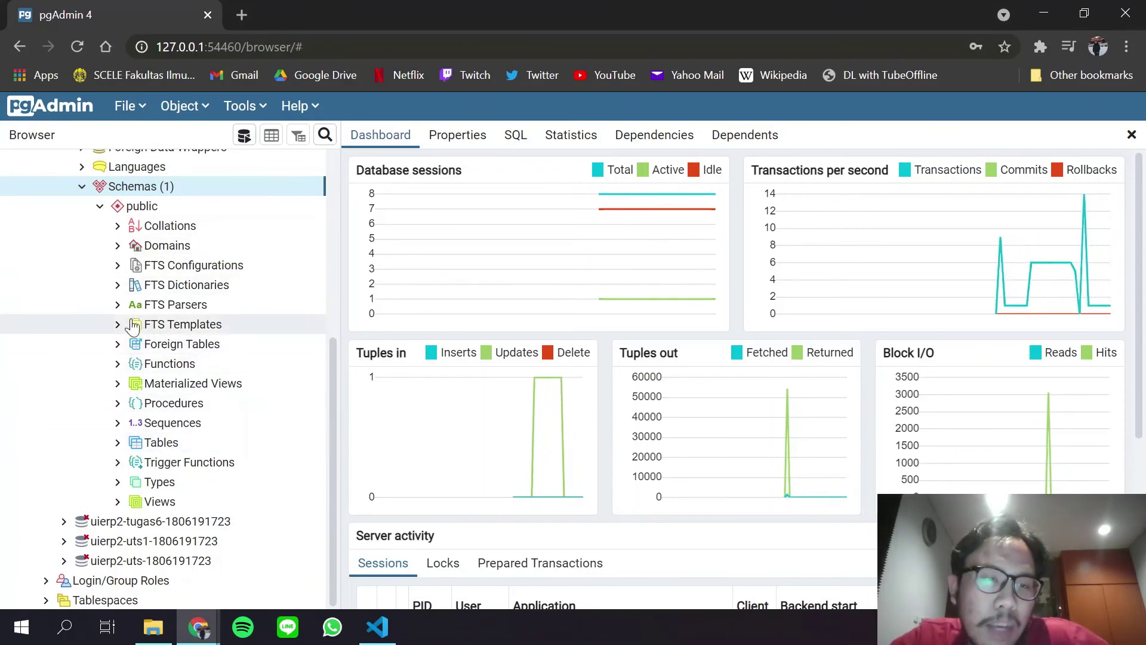
{"action": "scroll", "coordinate": [143, 245], "scroll_direction": "up", "scroll_amount": 4}
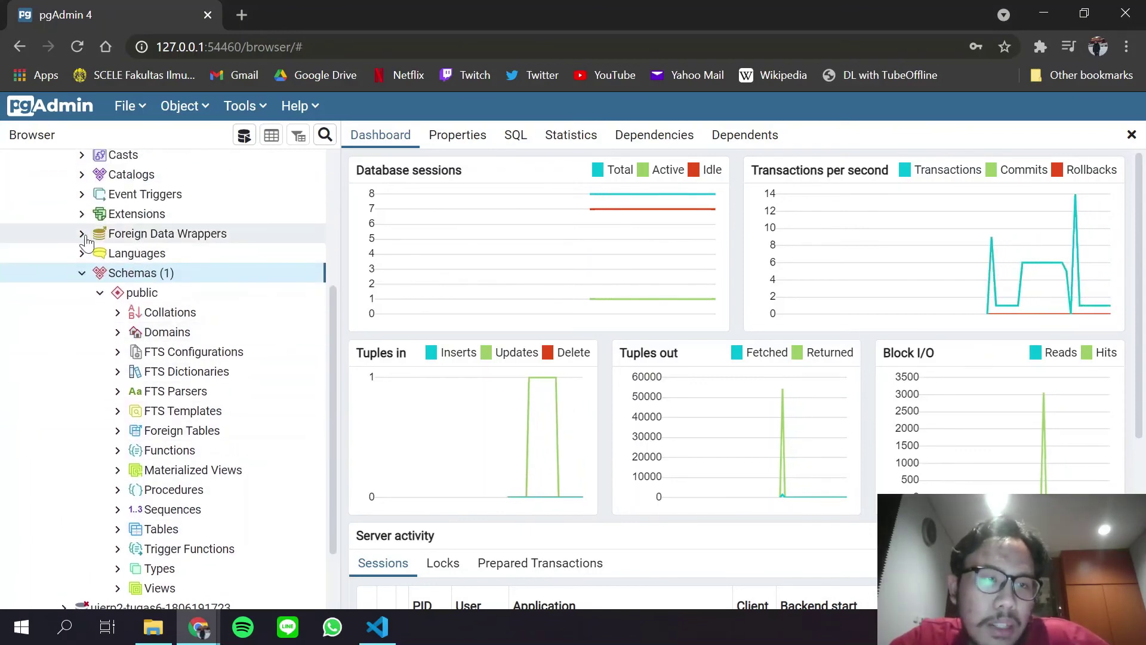
{"action": "scroll", "coordinate": [152, 244], "scroll_direction": "down", "scroll_amount": 4}
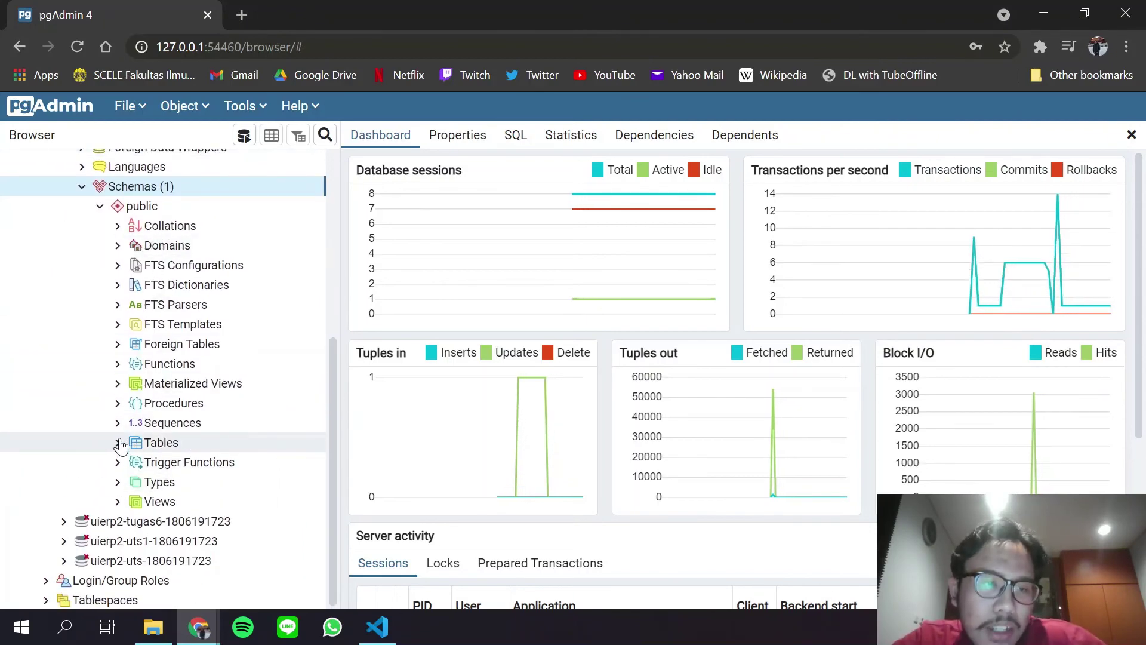
{"action": "left_click", "coordinate": [118, 443]}
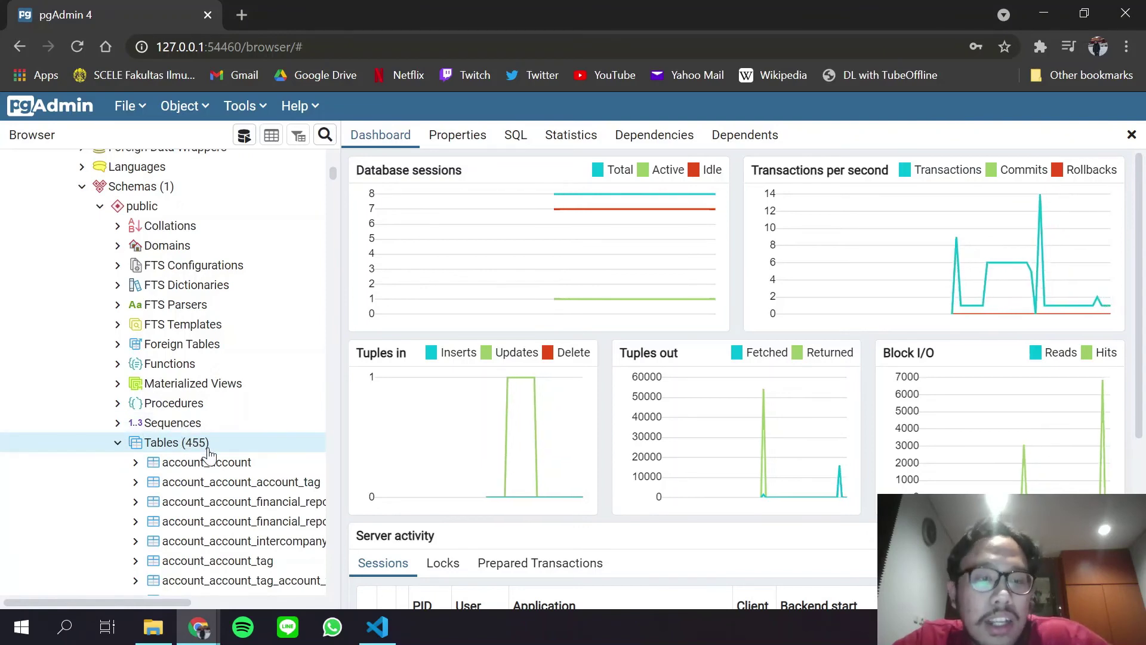
Scroll down the Tables list past the account tables and select purchase_order.
{"action": "scroll", "coordinate": [209, 455], "scroll_direction": "down", "scroll_amount": 2}
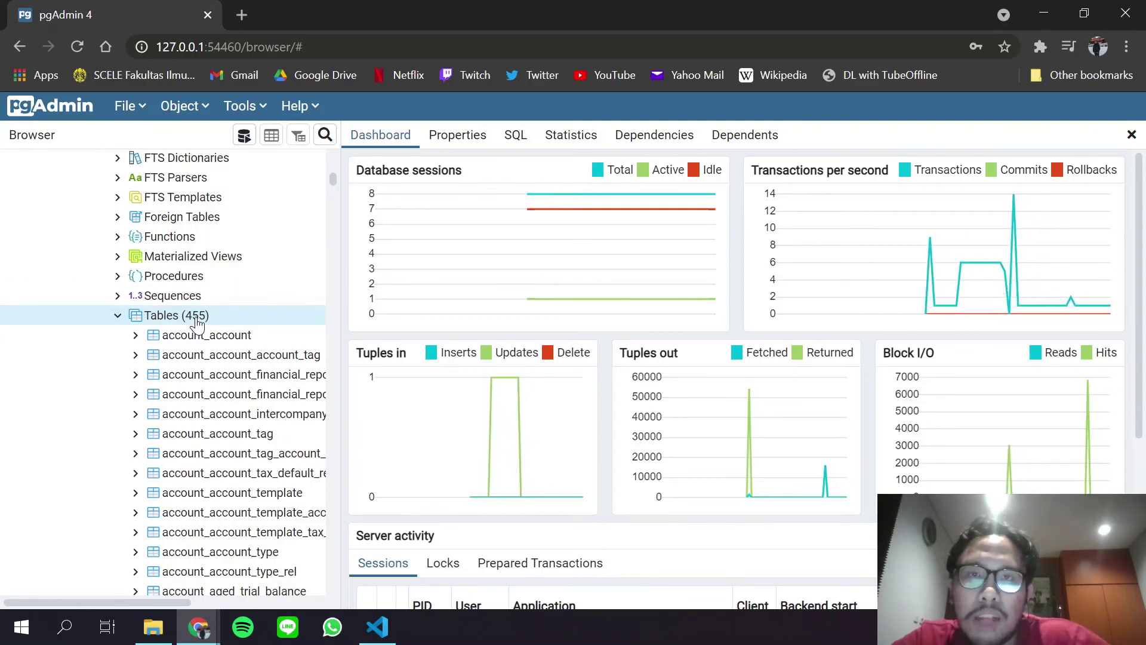
{"action": "scroll", "coordinate": [197, 322], "scroll_direction": "up", "scroll_amount": 8}
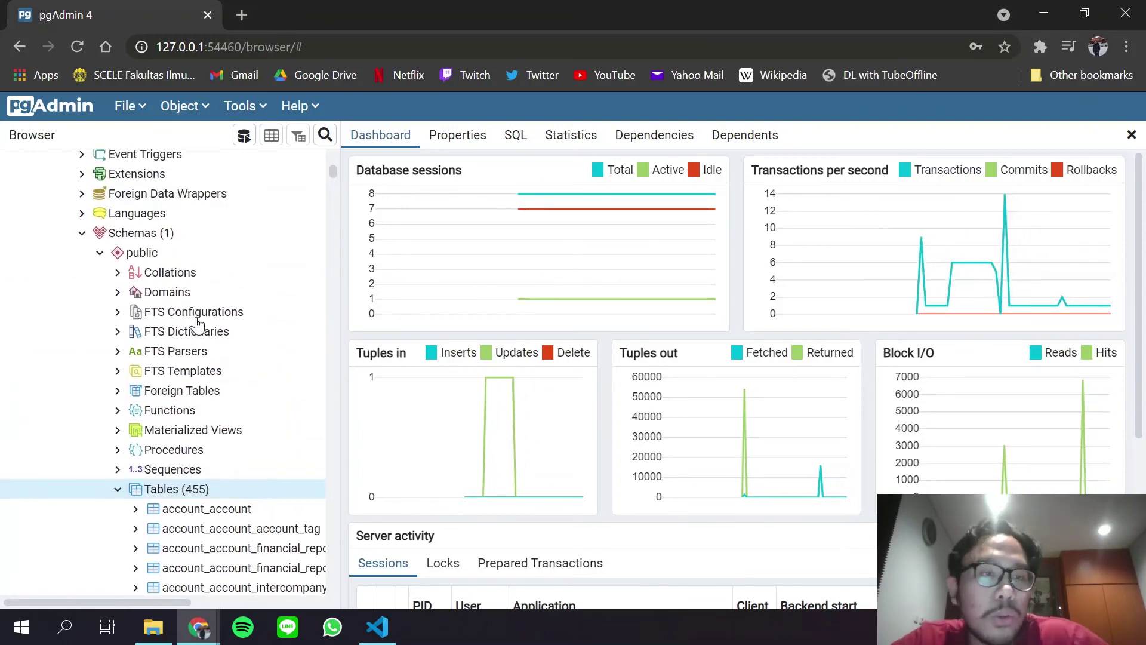
{"action": "scroll", "coordinate": [243, 358], "scroll_direction": "down", "scroll_amount": 8}
{"action": "scroll", "coordinate": [243, 382], "scroll_direction": "down", "scroll_amount": 8}
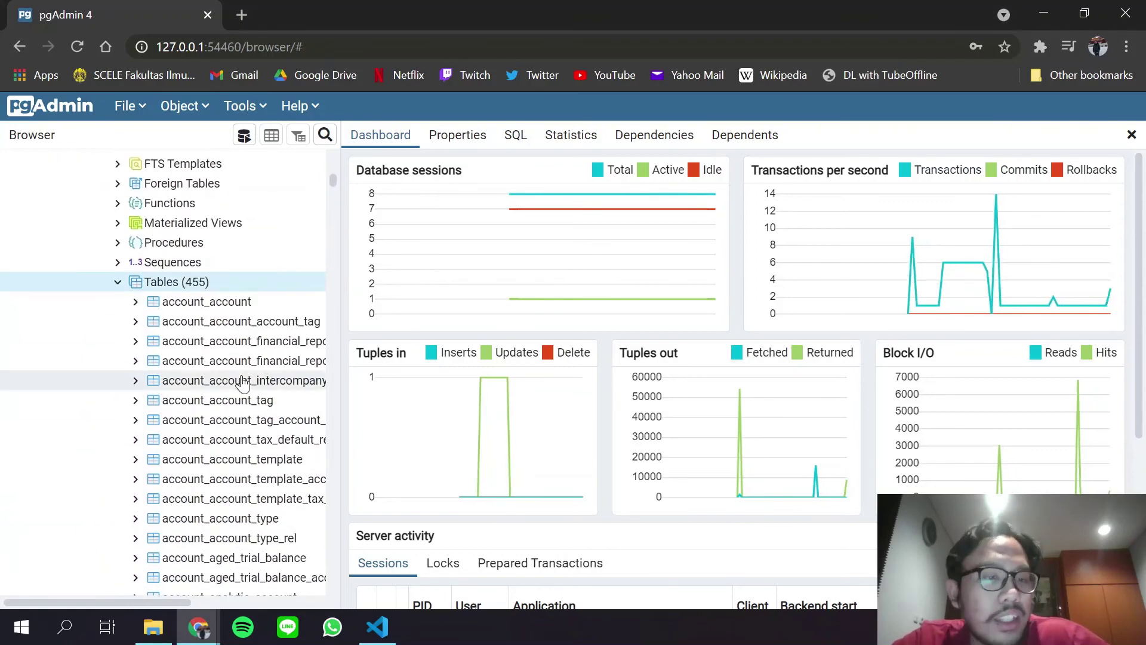
{"action": "scroll", "coordinate": [243, 383], "scroll_direction": "down", "scroll_amount": 6}
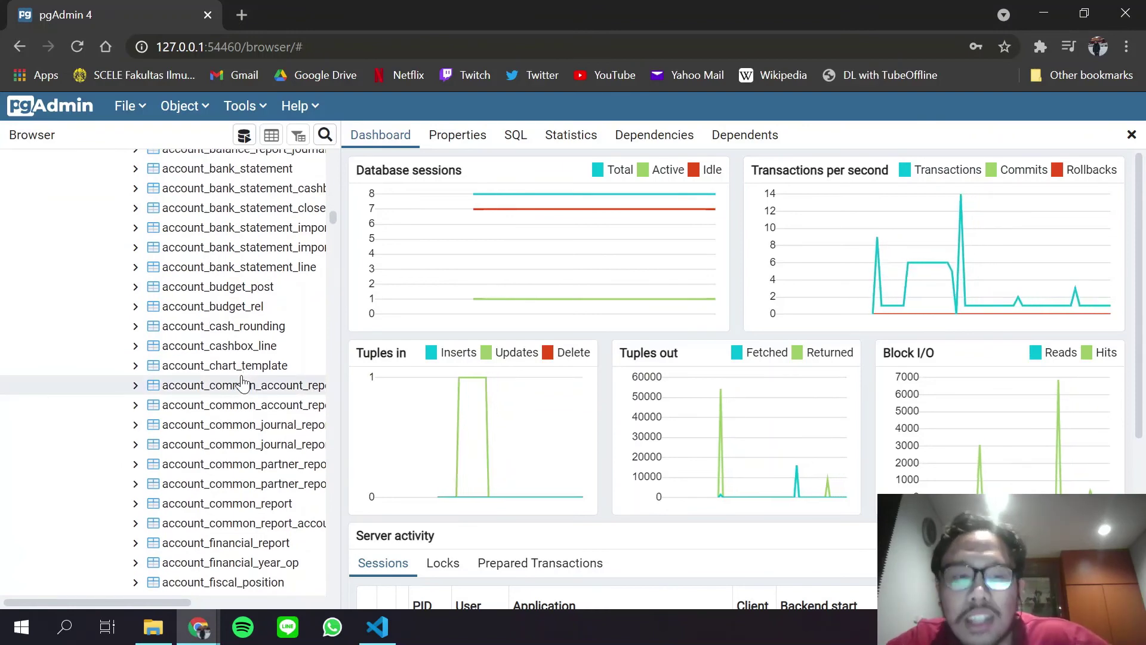
{"action": "scroll", "coordinate": [242, 384], "scroll_direction": "down", "scroll_amount": 15}
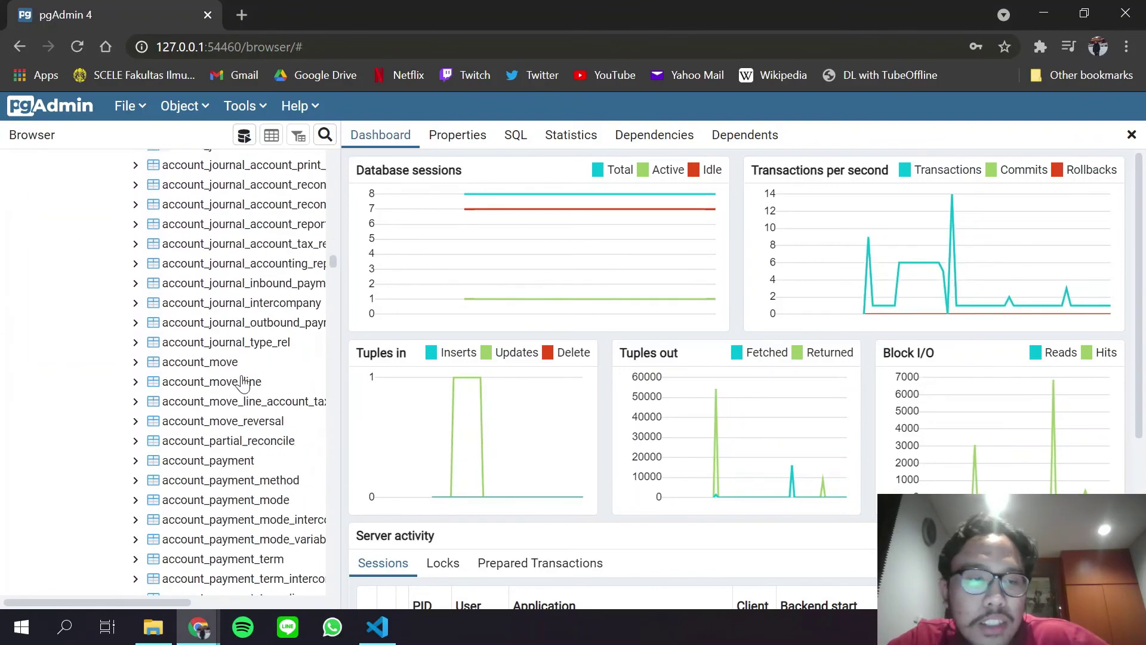
{"action": "scroll", "coordinate": [242, 384], "scroll_direction": "down", "scroll_amount": 20}
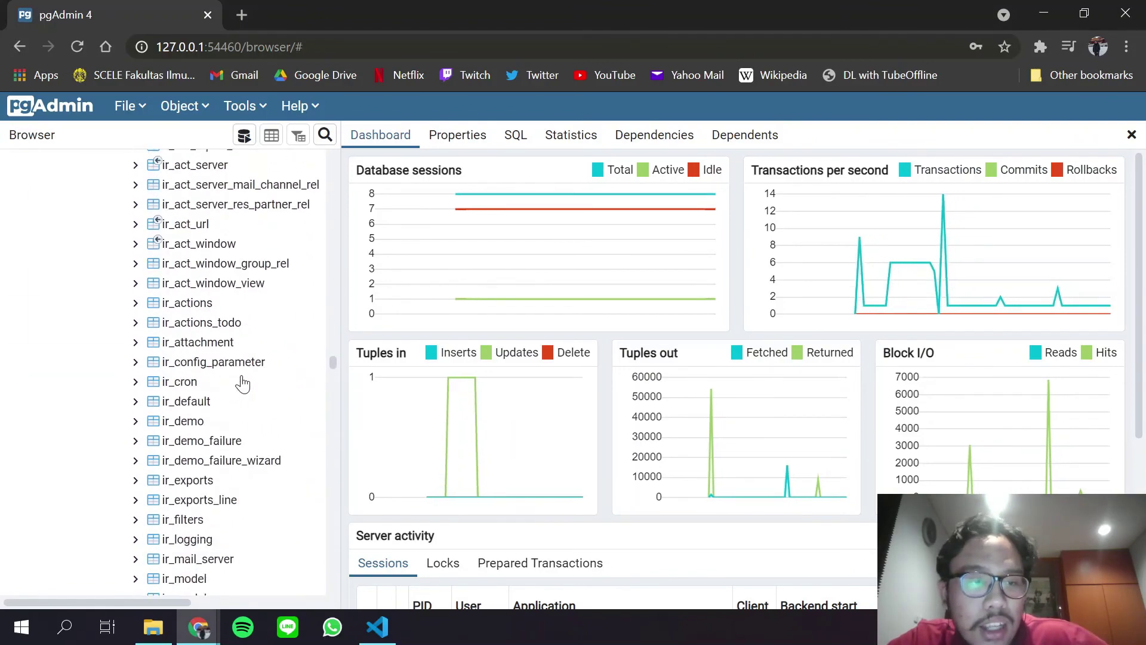
{"action": "scroll", "coordinate": [241, 384], "scroll_direction": "down", "scroll_amount": 20}
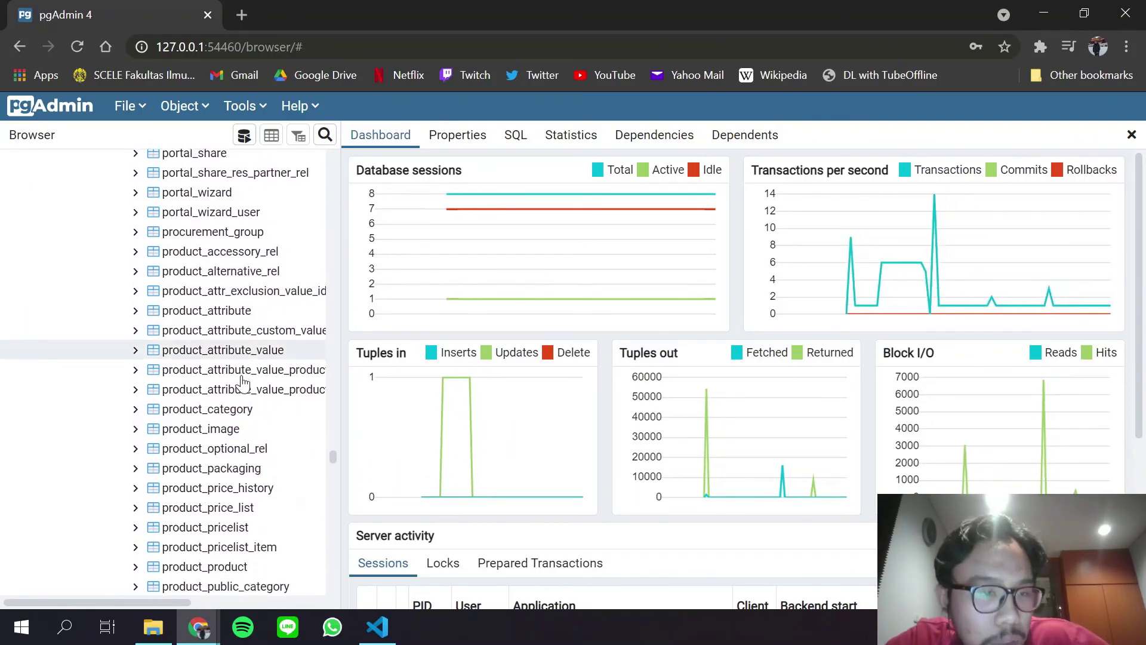
{"action": "scroll", "coordinate": [242, 384], "scroll_direction": "down", "scroll_amount": 6}
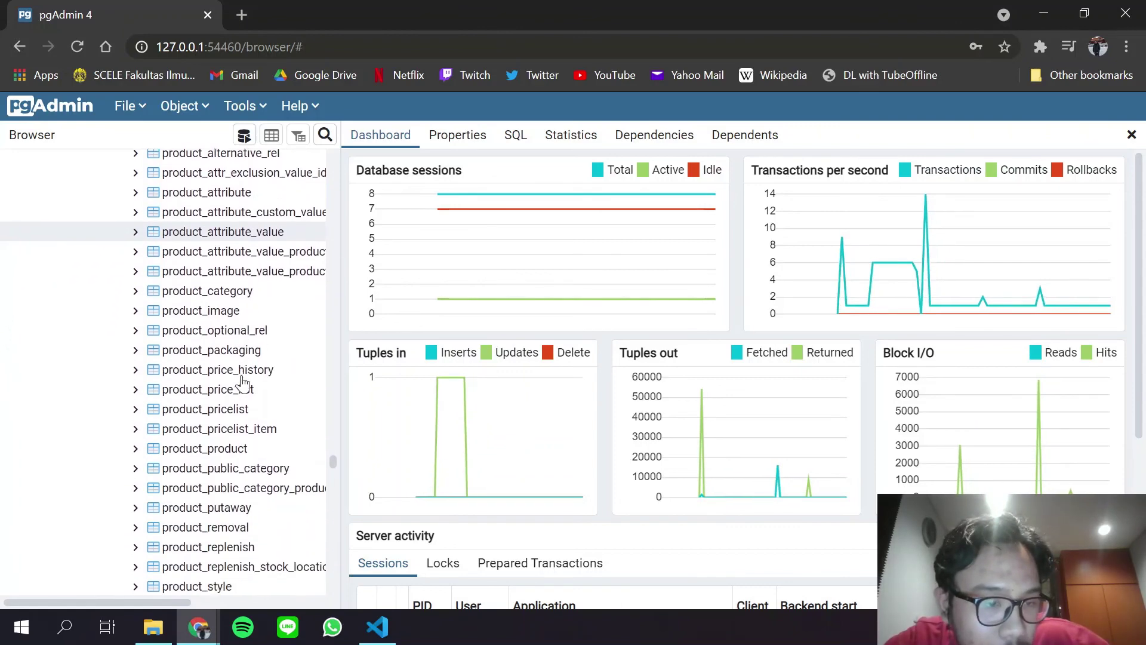
{"action": "scroll", "coordinate": [242, 384], "scroll_direction": "down", "scroll_amount": 5}
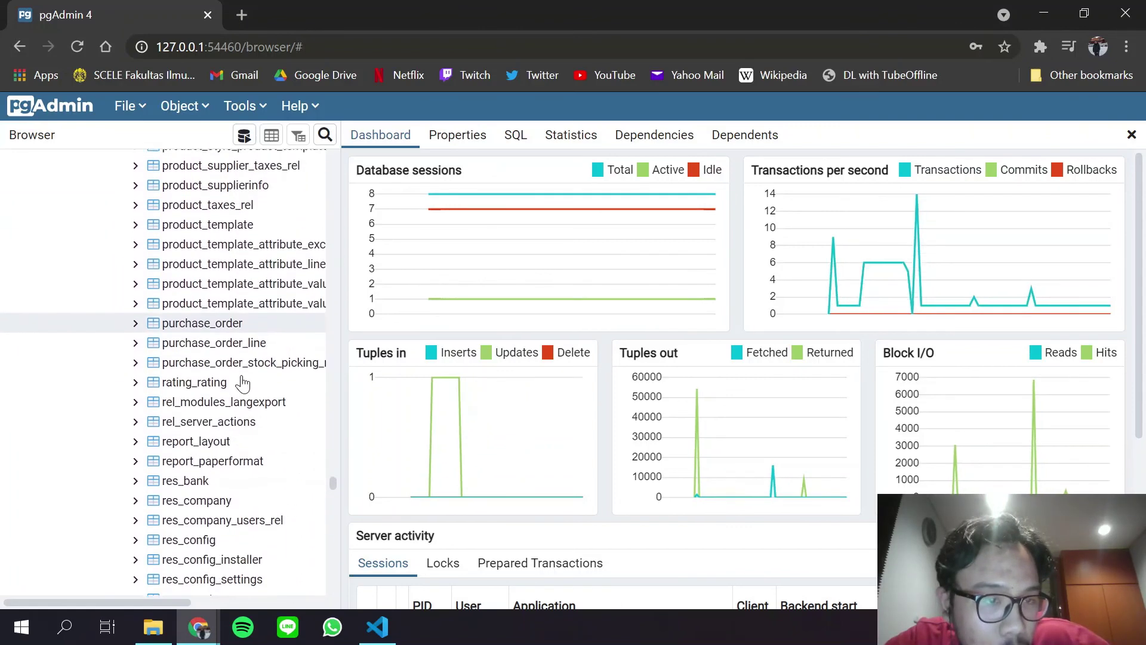
{"action": "right_click", "coordinate": [204, 326]}
{"action": "left_click", "coordinate": [157, 326]}
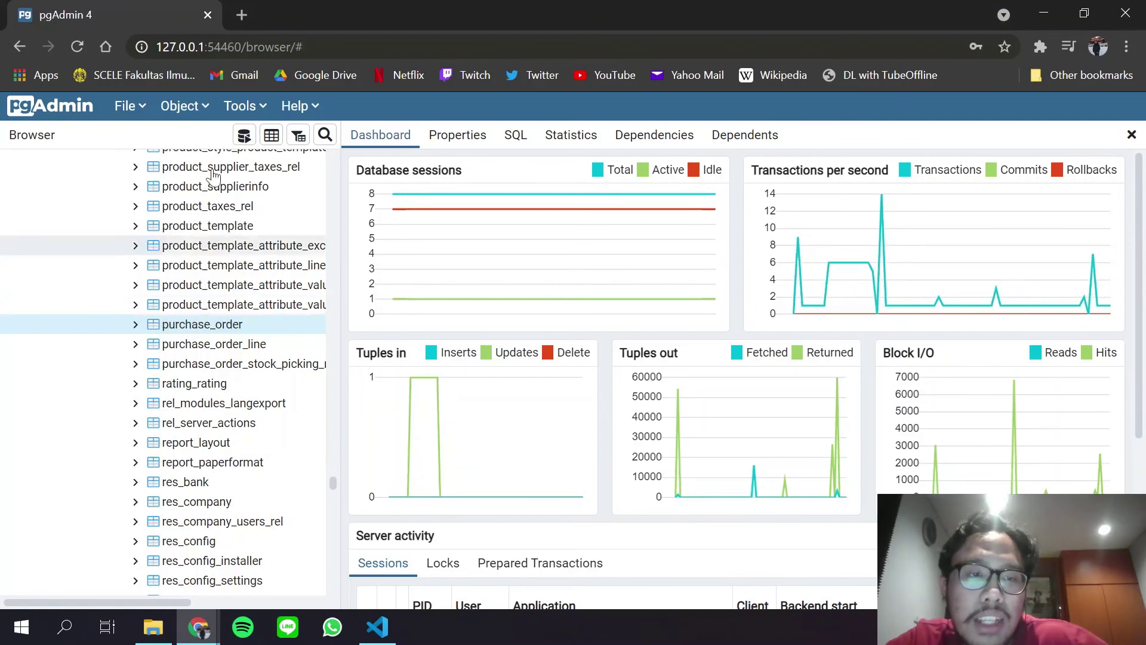
Open all rows of purchase_order via Object > View/Edit Data > All Rows.
{"action": "left_click", "coordinate": [182, 107]}
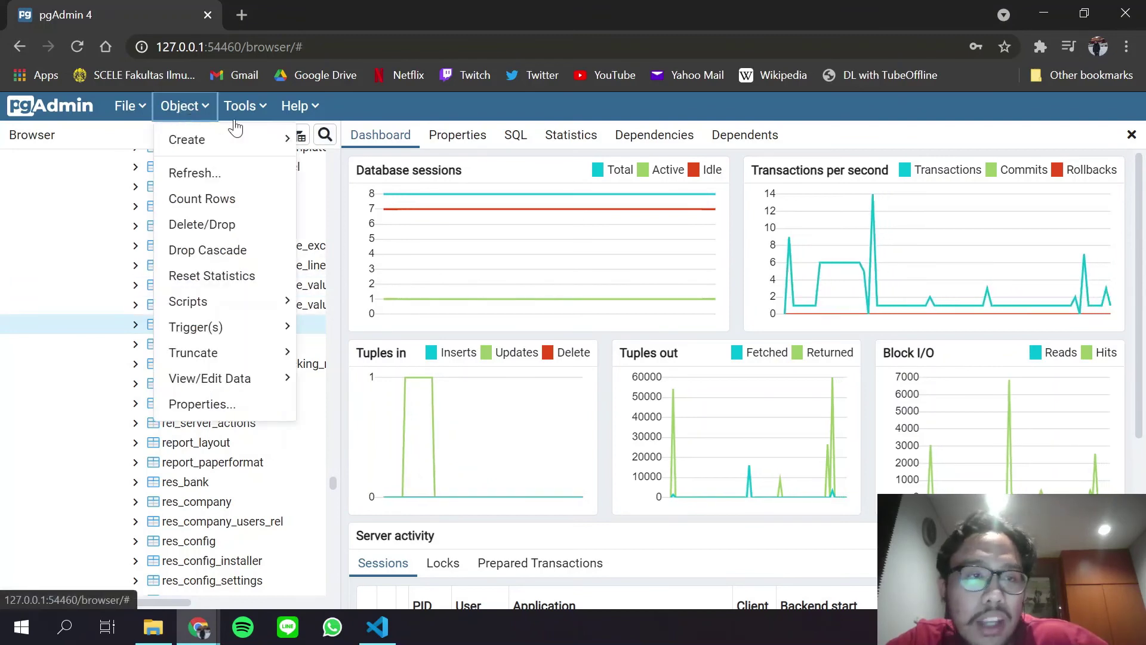
{"action": "mouse_move", "coordinate": [249, 387]}
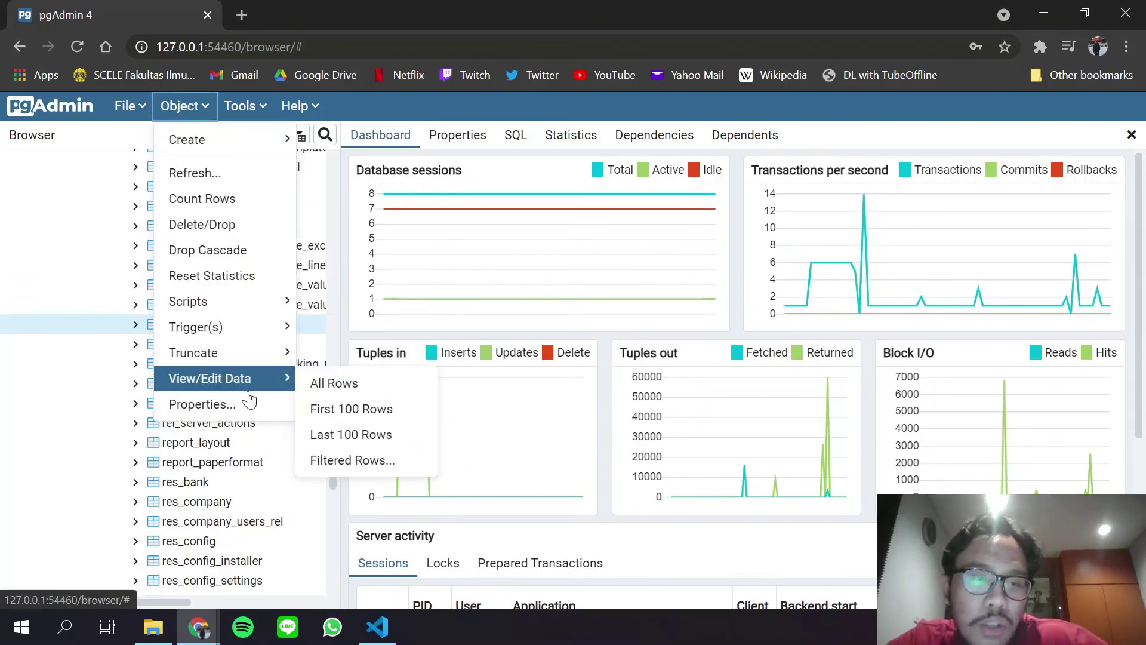
{"action": "left_click", "coordinate": [352, 383]}
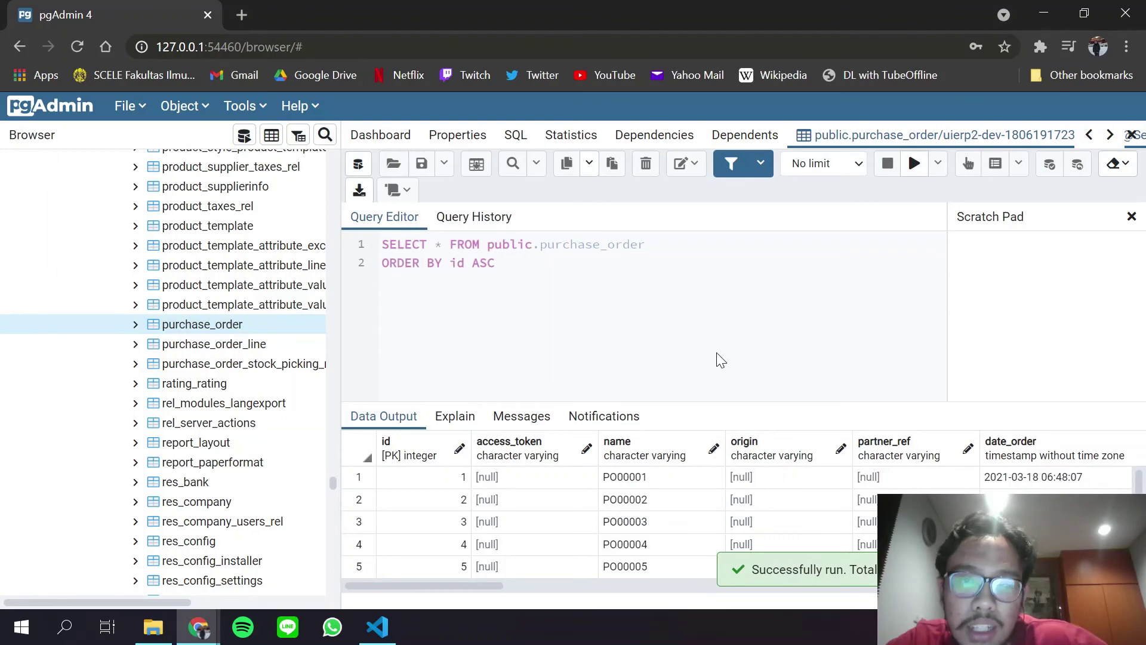
Scroll and resize the Data Output grid to inspect the orders from PO00001 onward.
{"action": "scroll", "coordinate": [568, 539], "scroll_direction": "down", "scroll_amount": 3}
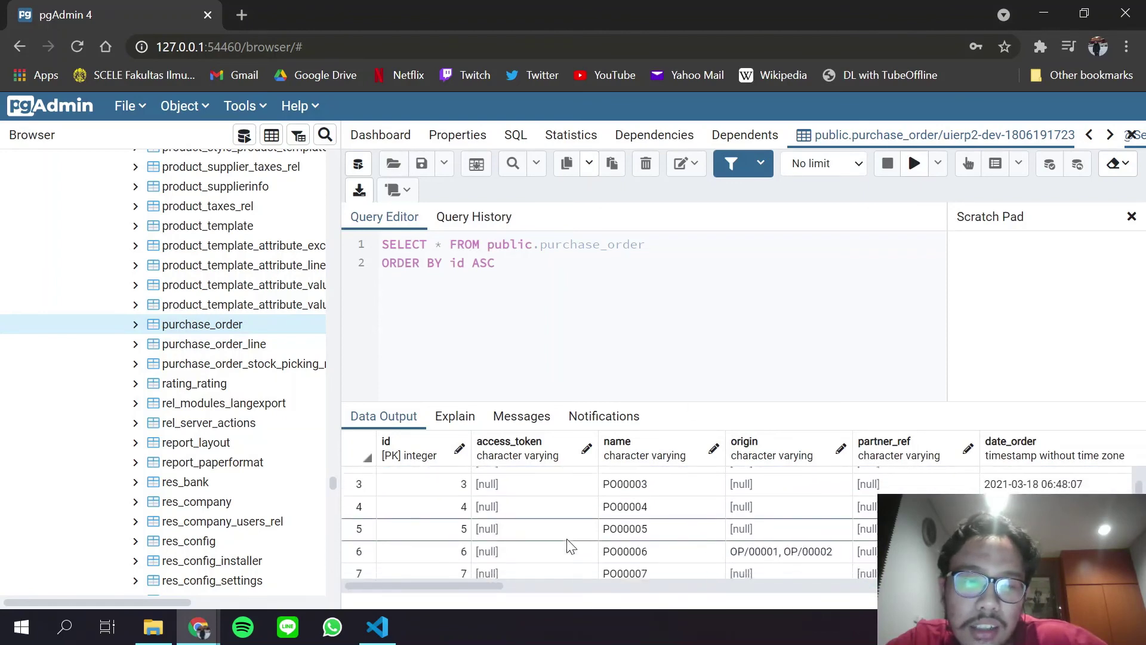
{"action": "scroll", "coordinate": [567, 541], "scroll_direction": "down", "scroll_amount": 3}
{"action": "scroll", "coordinate": [567, 541], "scroll_direction": "up", "scroll_amount": 6}
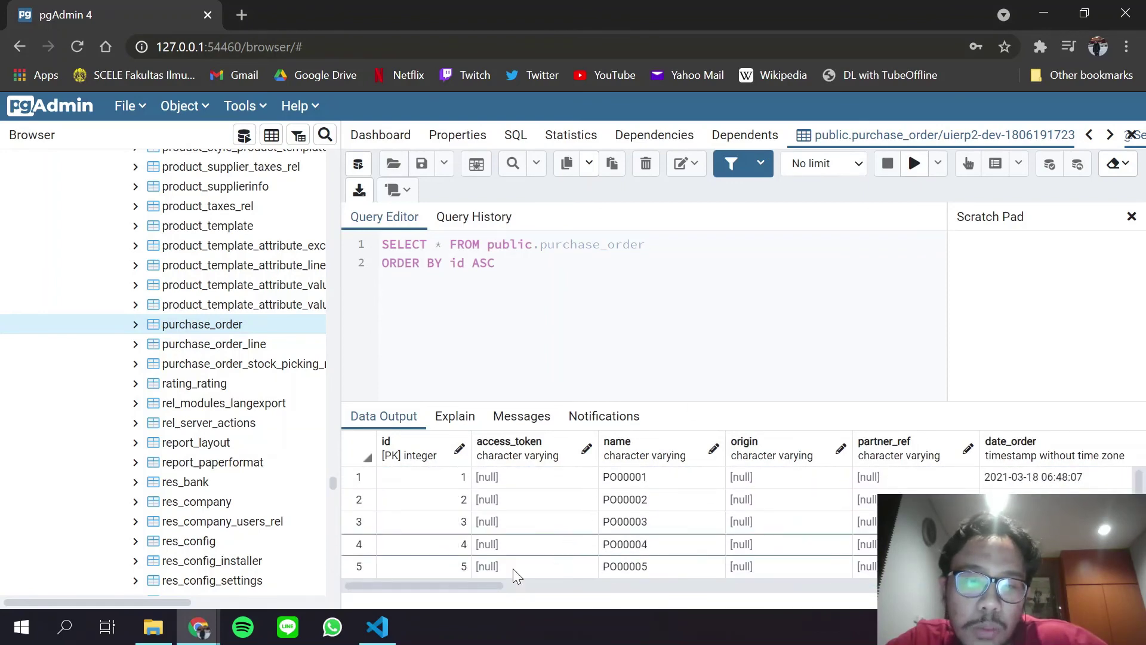
{"action": "left_click_drag", "start_coordinate": [422, 582], "coordinate": [411, 527]}
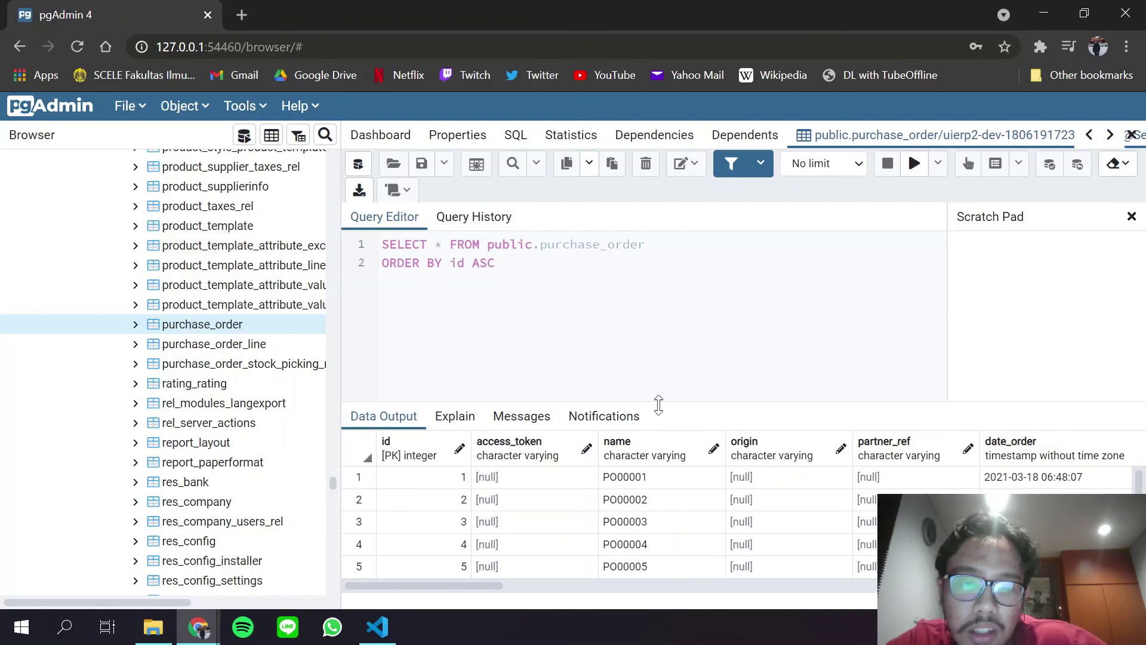
{"action": "left_click_drag", "start_coordinate": [668, 402], "coordinate": [724, 291]}
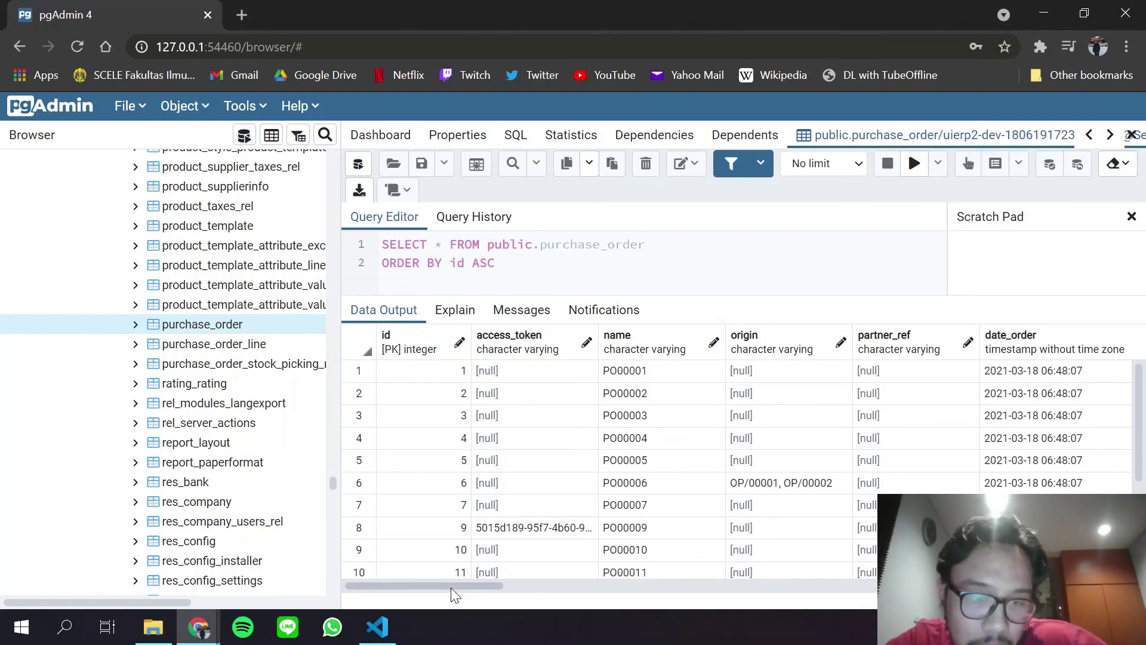
{"action": "left_click_drag", "start_coordinate": [450, 588], "coordinate": [558, 573]}
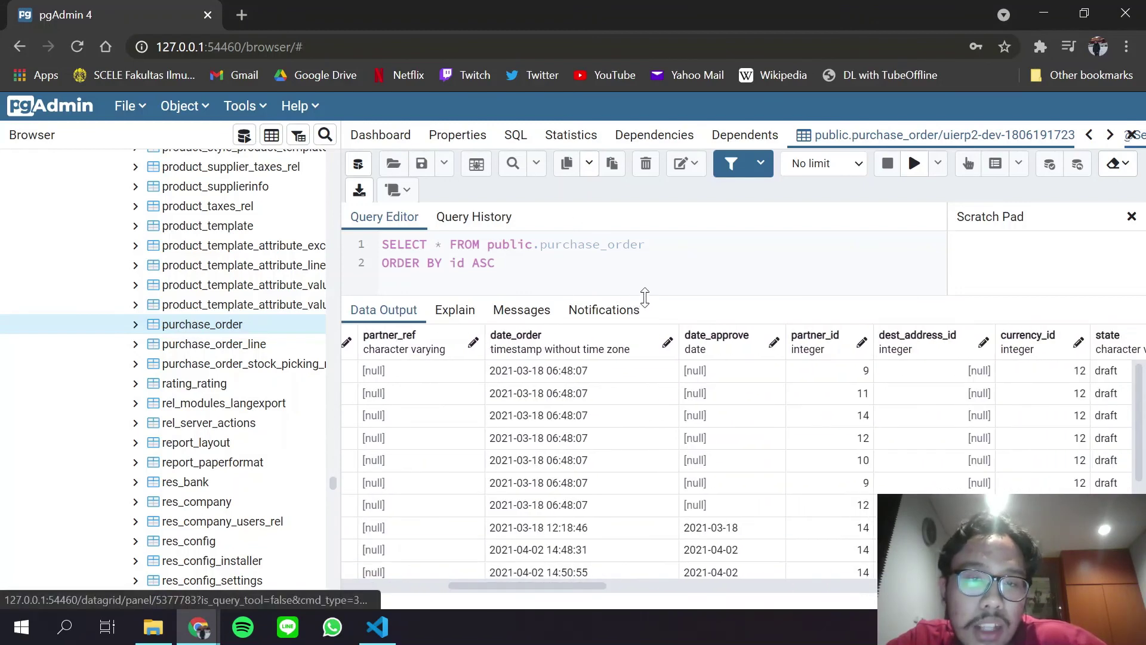
{"action": "left_click_drag", "start_coordinate": [649, 299], "coordinate": [625, 512]}
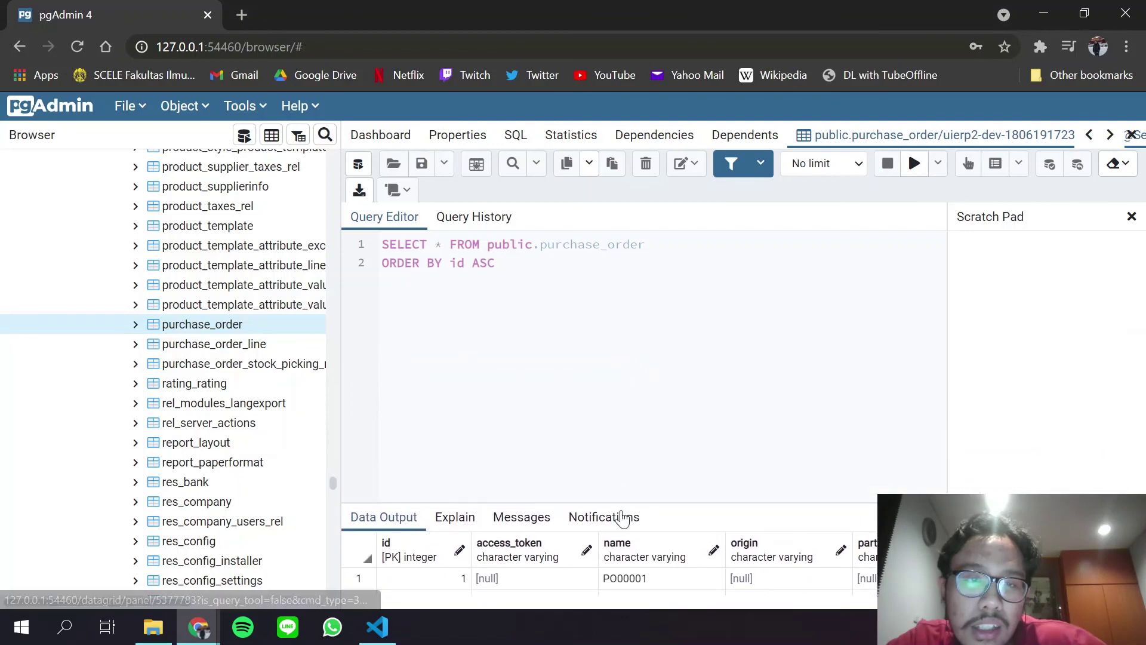
Show purchase_order's properties: OID 46852, owner openpg, tablespace pg_default, comment 'Purchase Order'.
{"action": "left_click", "coordinate": [471, 137]}
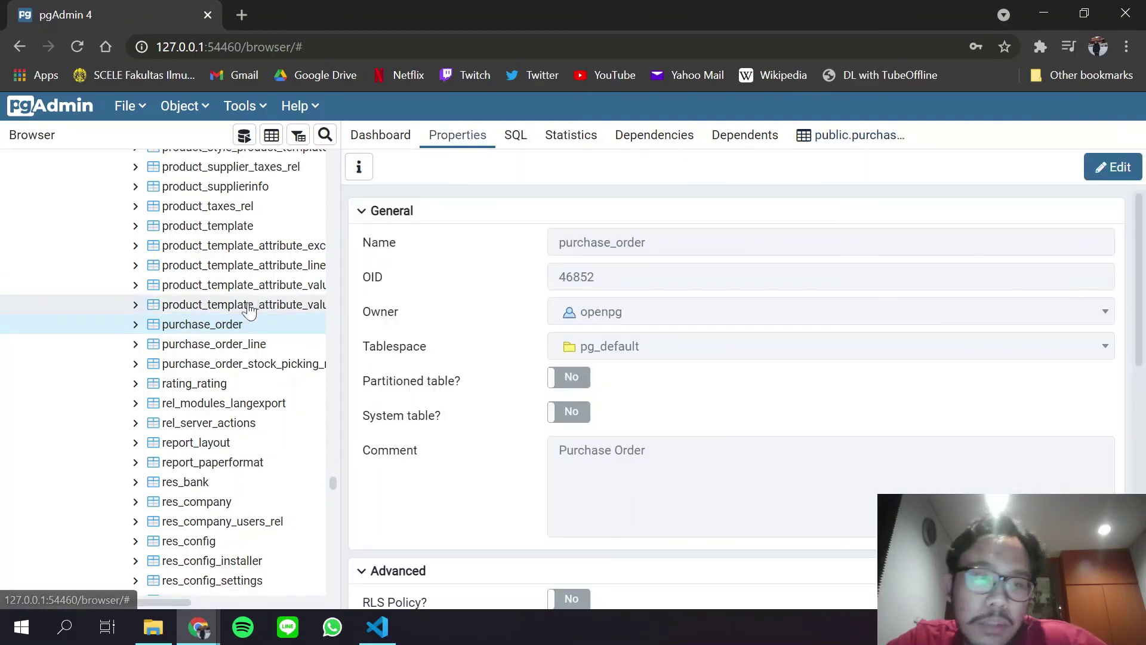
{"action": "scroll", "coordinate": [463, 301], "scroll_direction": "down", "scroll_amount": 5}
{"action": "scroll", "coordinate": [463, 302], "scroll_direction": "up", "scroll_amount": 5}
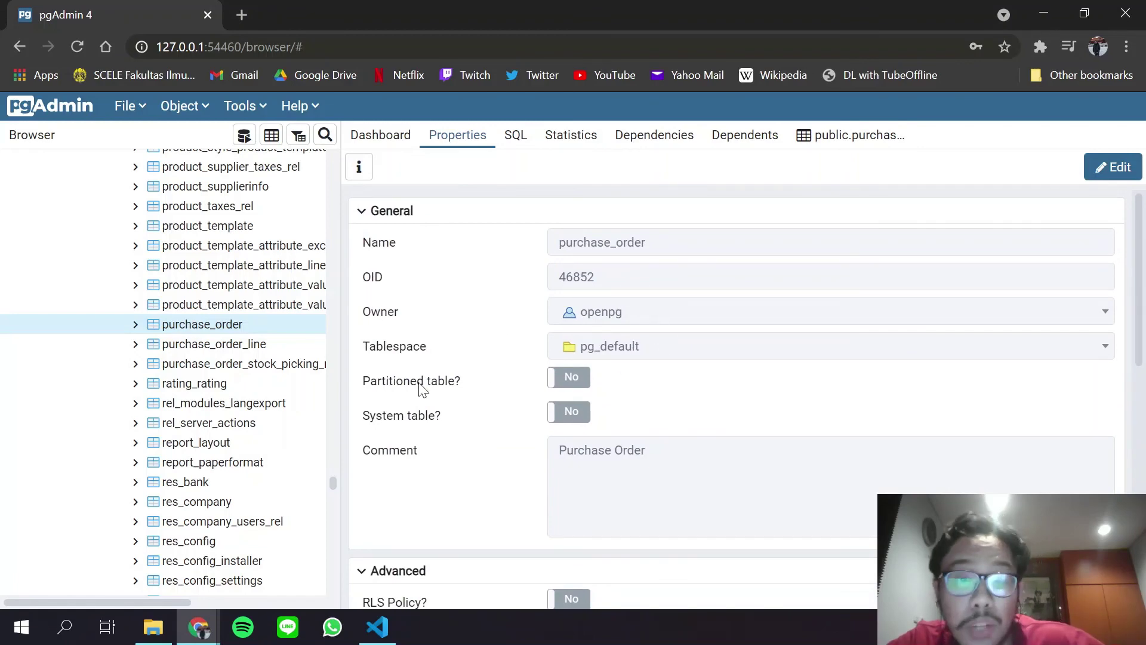
{"action": "scroll", "coordinate": [422, 388], "scroll_direction": "down", "scroll_amount": 6}
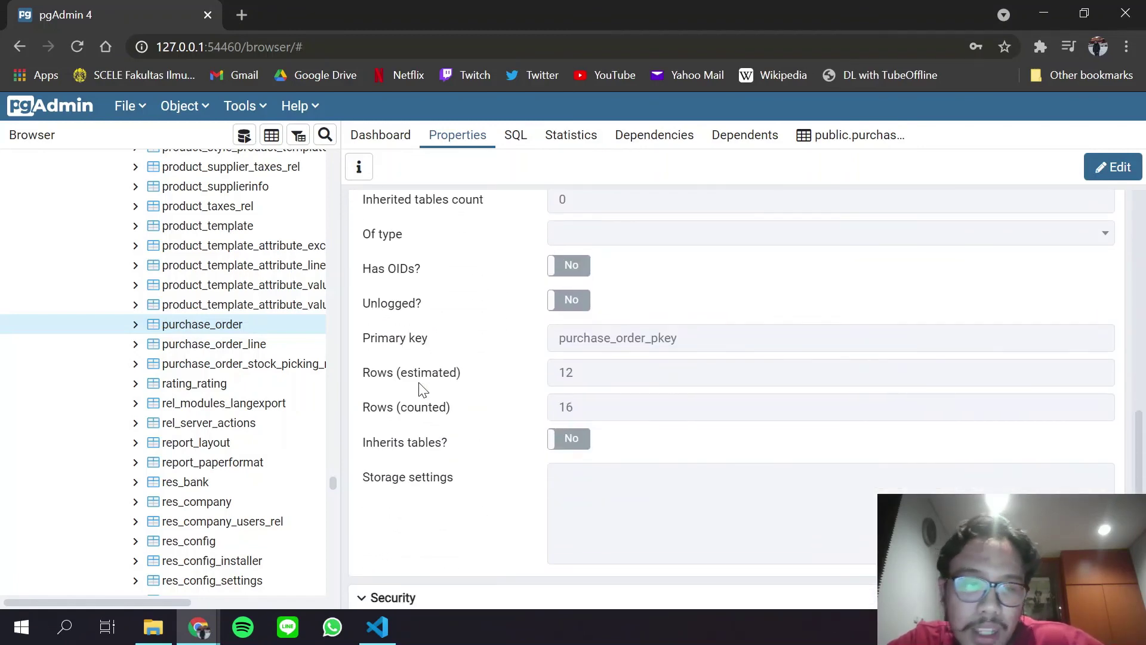
{"action": "scroll", "coordinate": [422, 388], "scroll_direction": "down", "scroll_amount": 1}
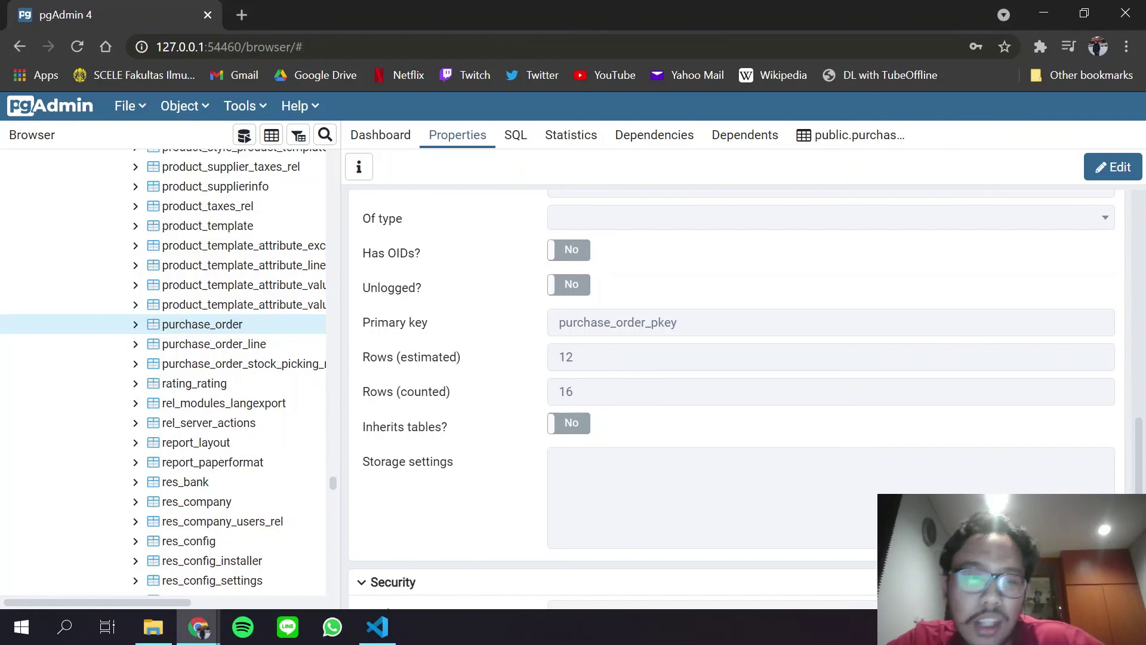
{"action": "scroll", "coordinate": [578, 388], "scroll_direction": "down", "scroll_amount": 1}
{"action": "scroll", "coordinate": [579, 389], "scroll_direction": "up", "scroll_amount": 8}
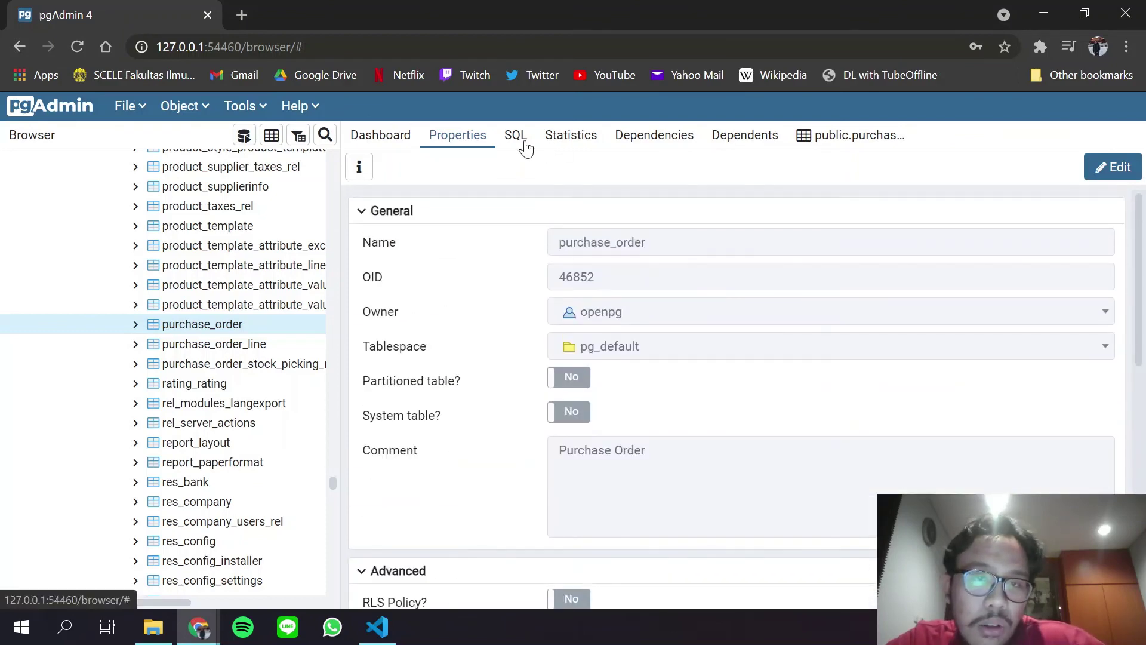
{"action": "left_click", "coordinate": [517, 137]}
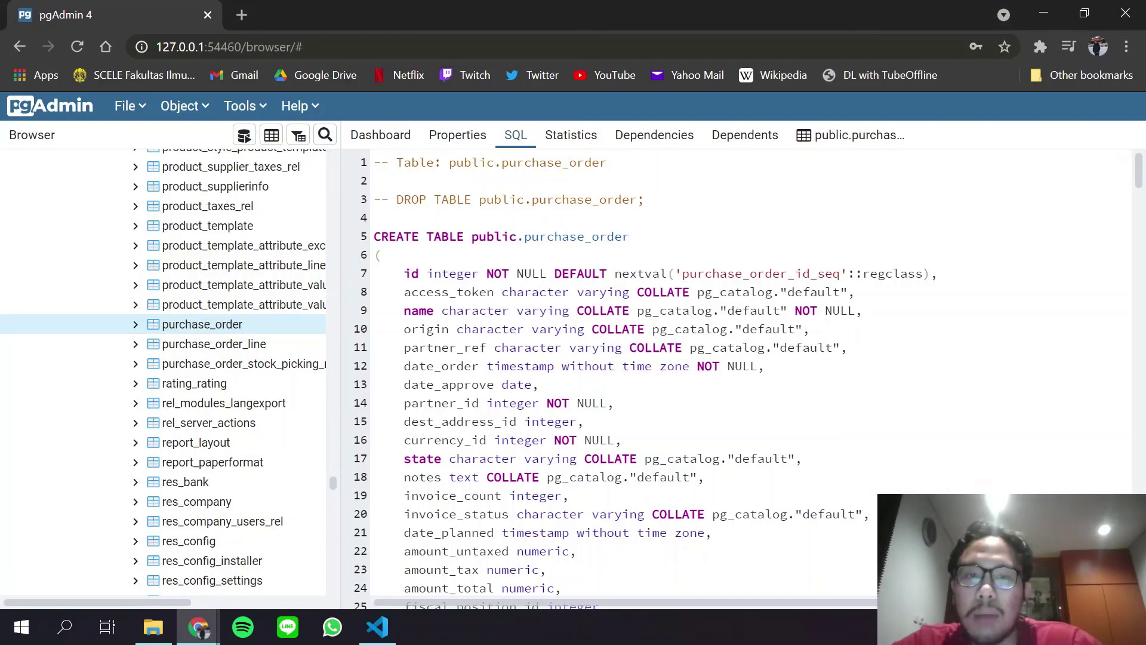
{"action": "scroll", "coordinate": [604, 379], "scroll_direction": "down", "scroll_amount": 10}
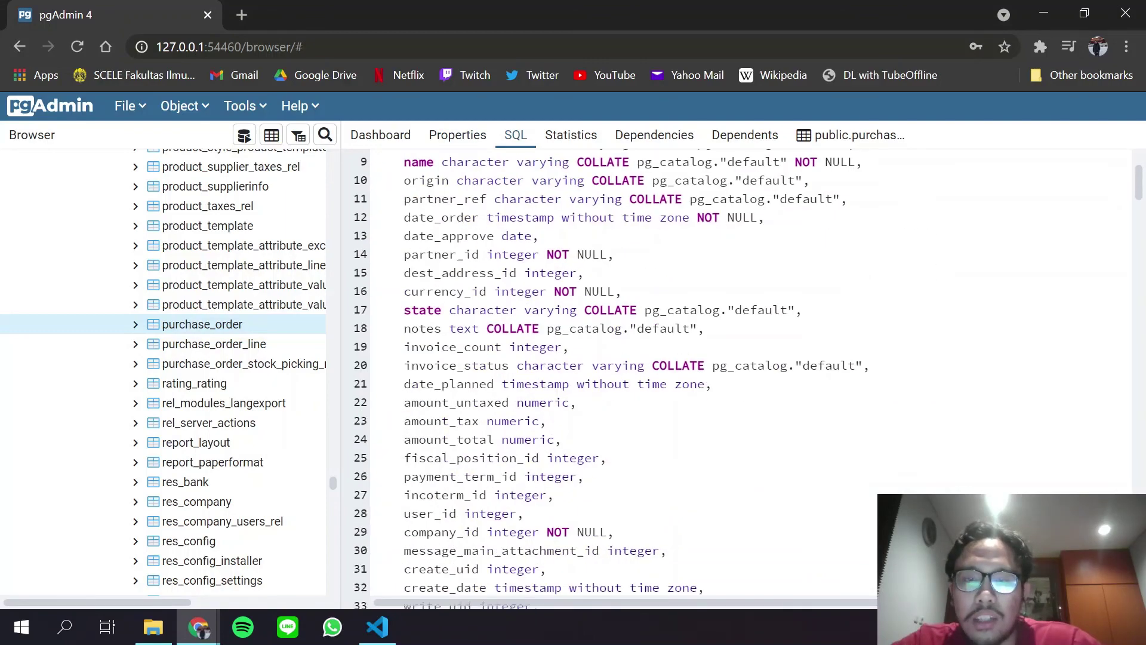
{"action": "scroll", "coordinate": [604, 378], "scroll_direction": "down", "scroll_amount": 20}
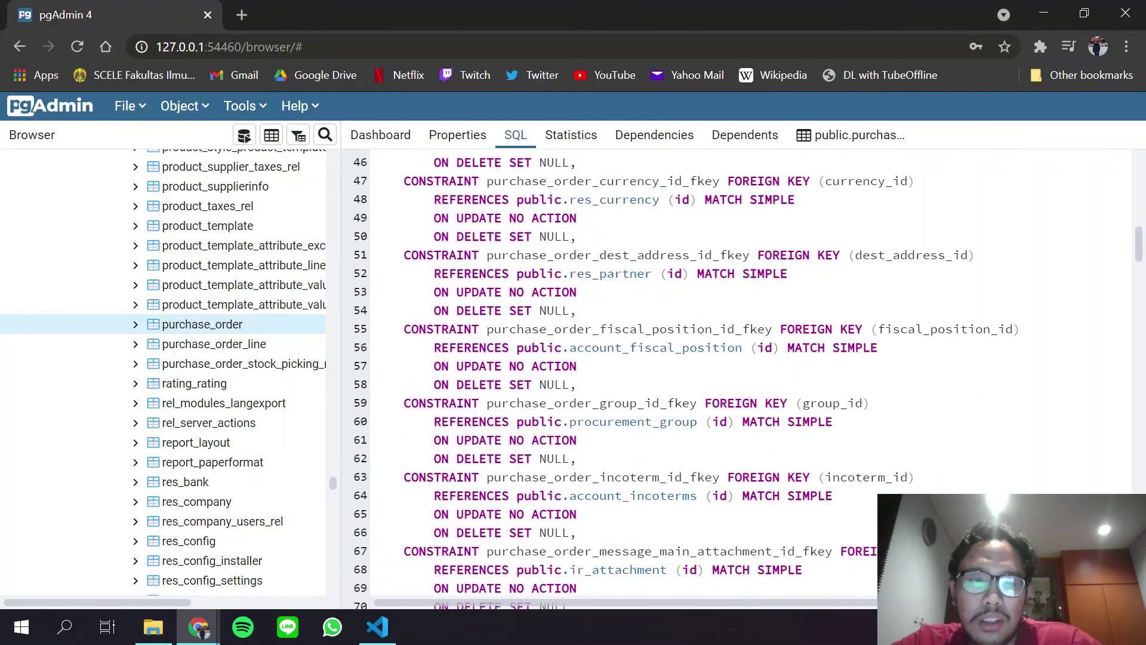
{"action": "scroll", "coordinate": [603, 378], "scroll_direction": "down", "scroll_amount": 10}
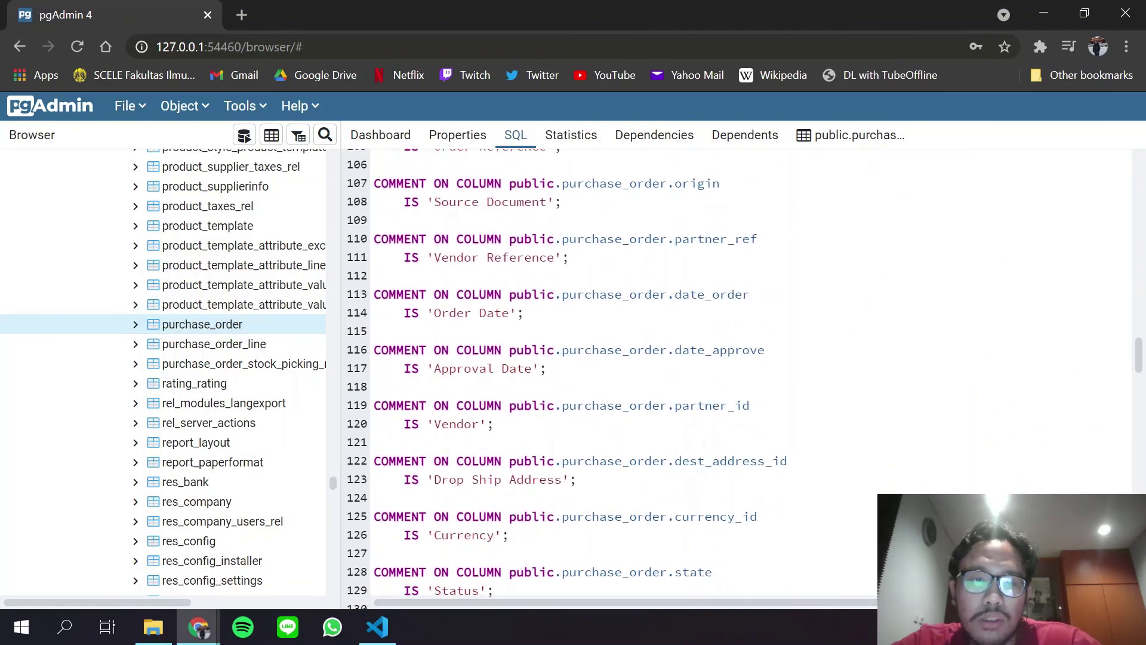
{"action": "left_click", "coordinate": [576, 142]}
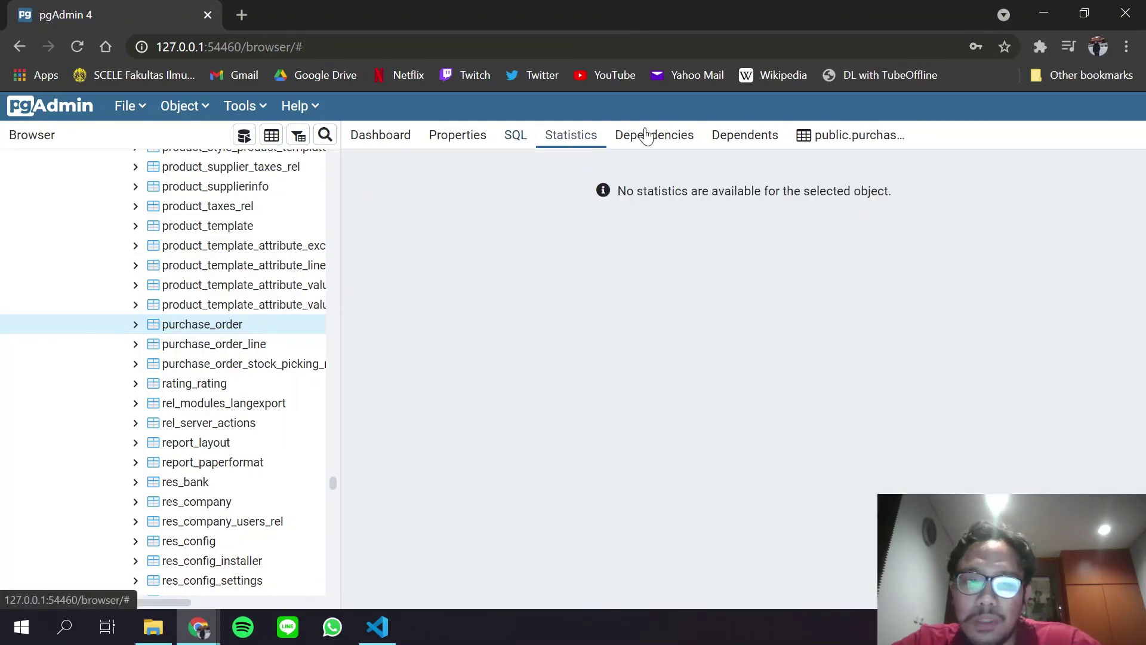
{"action": "left_click", "coordinate": [648, 135]}
{"action": "left_click", "coordinate": [740, 135]}
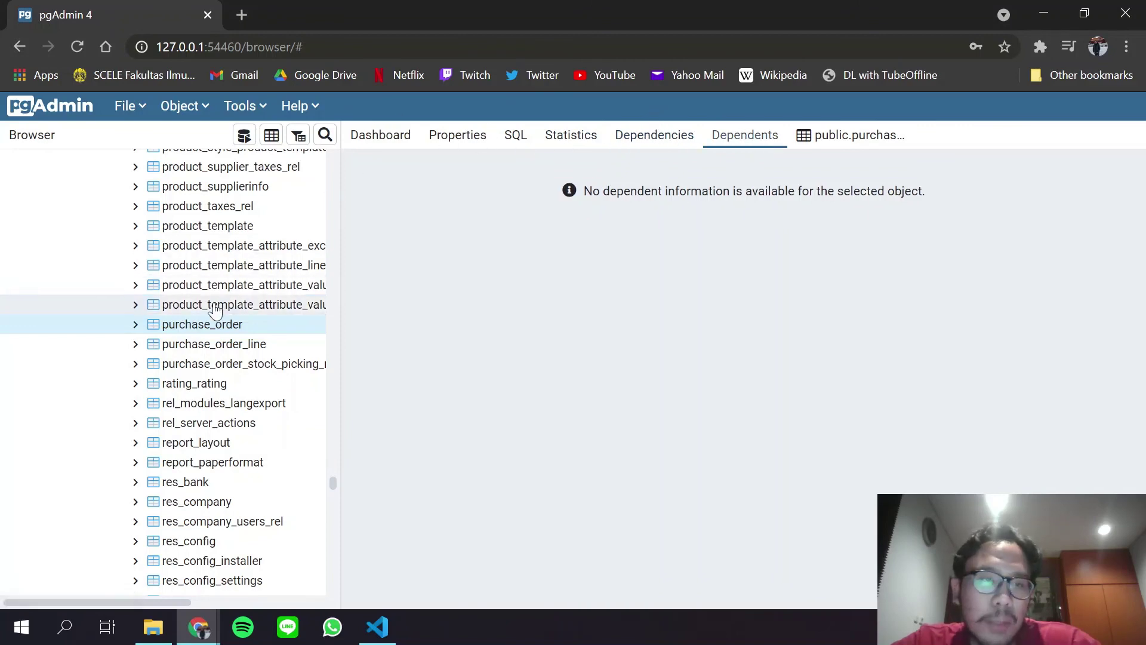
{"action": "left_click", "coordinate": [376, 135]}
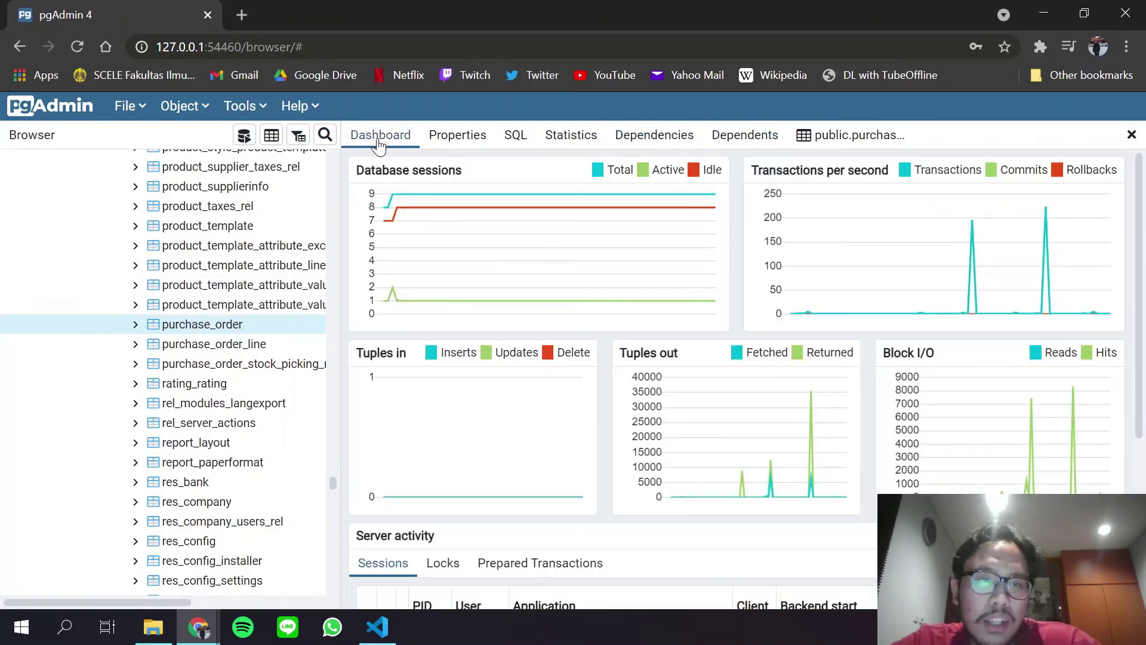
{"action": "scroll", "coordinate": [596, 264], "scroll_direction": "down", "scroll_amount": 5}
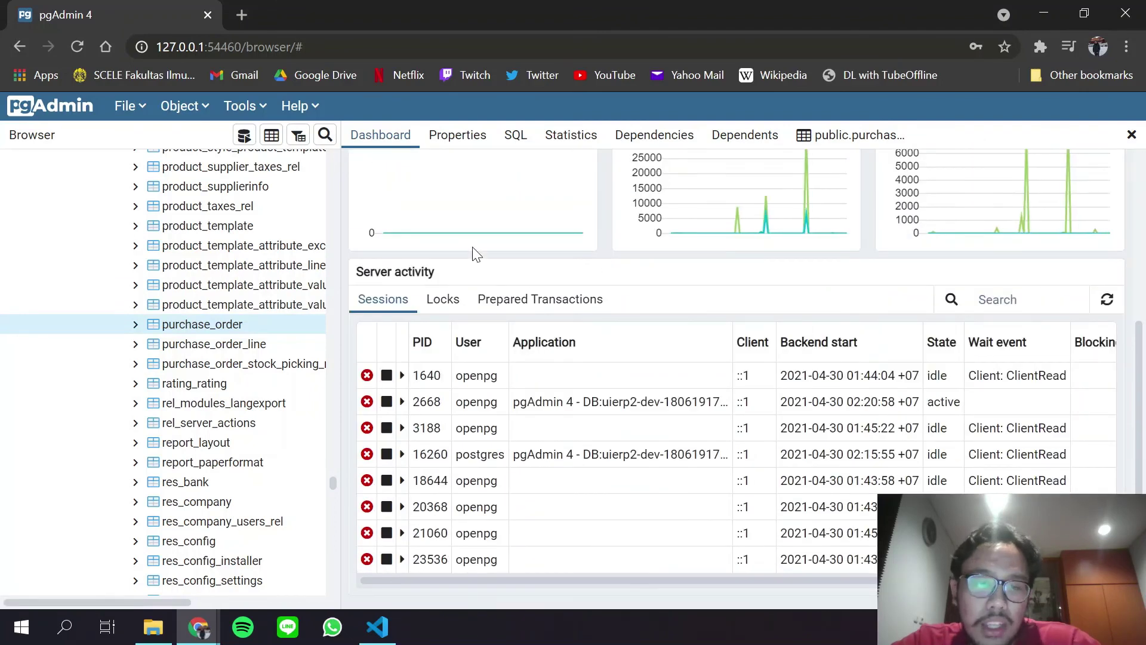
{"action": "scroll", "coordinate": [473, 251], "scroll_direction": "up", "scroll_amount": 5}
{"action": "left_click", "coordinate": [459, 136]}
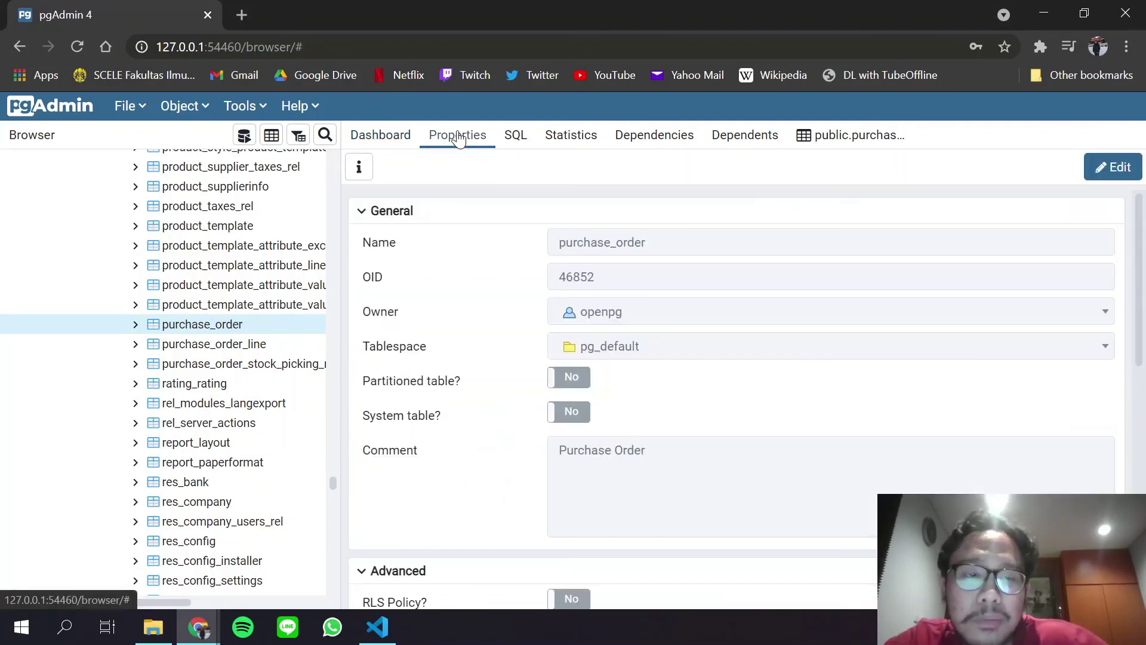